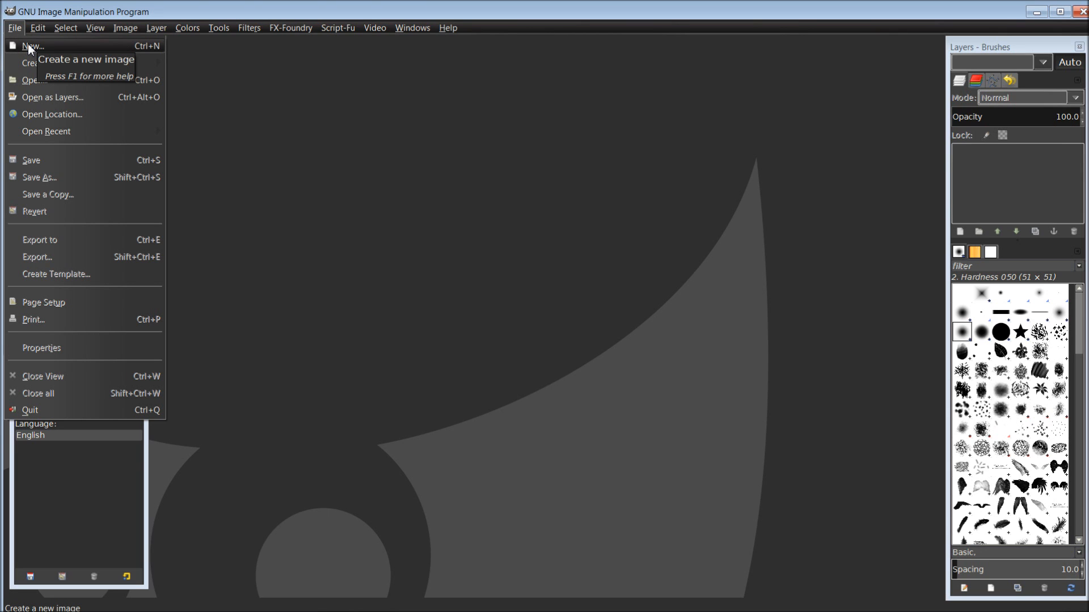
# Create a new image 1920 px wide and 1080 px high
pyautogui.click(28, 45)
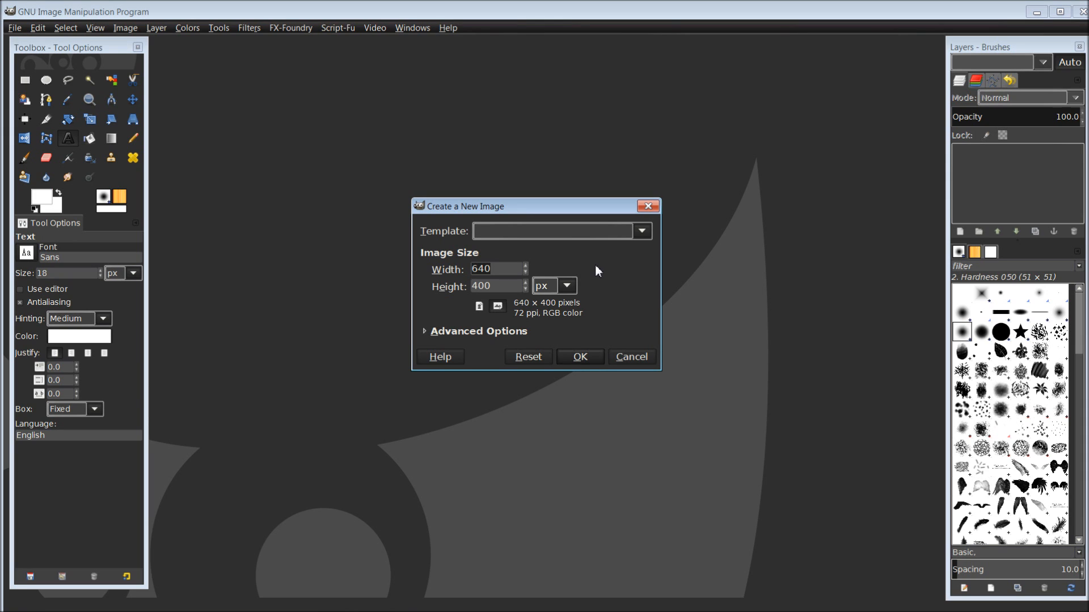
pyautogui.write('1920')
pyautogui.press('Tab')
pyautogui.write('1080')
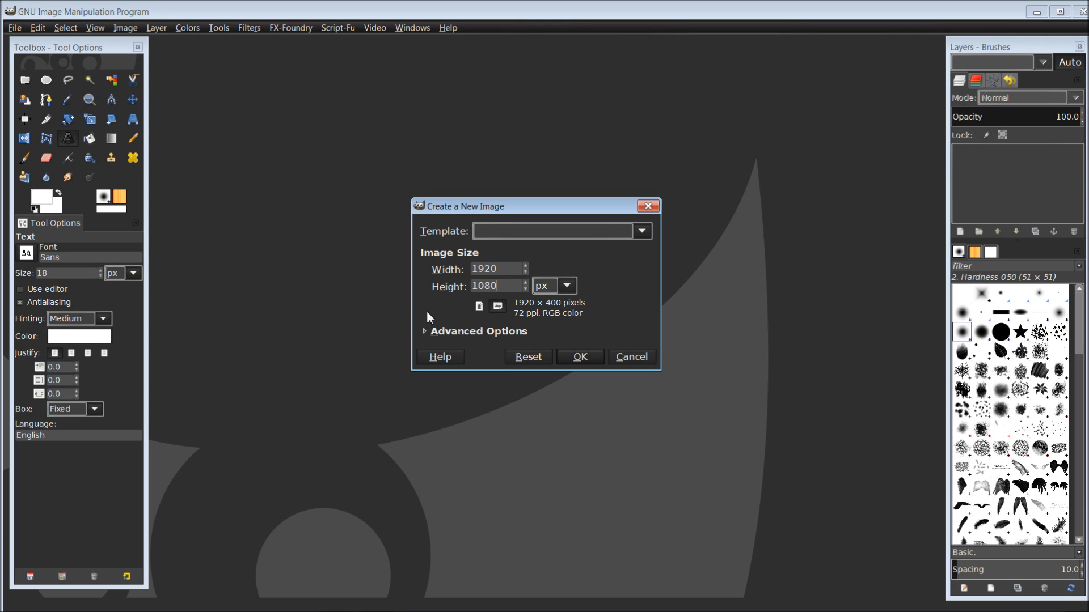
pyautogui.click(589, 357)
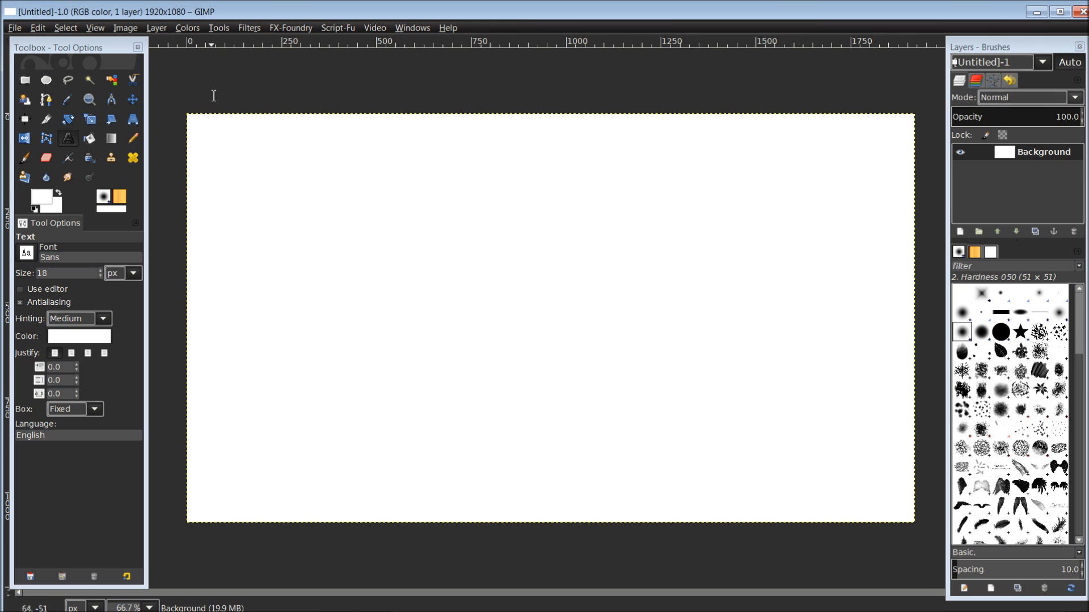
# Reset the foreground and background colors to default and bucket-fill the whole canvas with black
pyautogui.moveTo(95, 48); pyautogui.dragTo(114, 62)
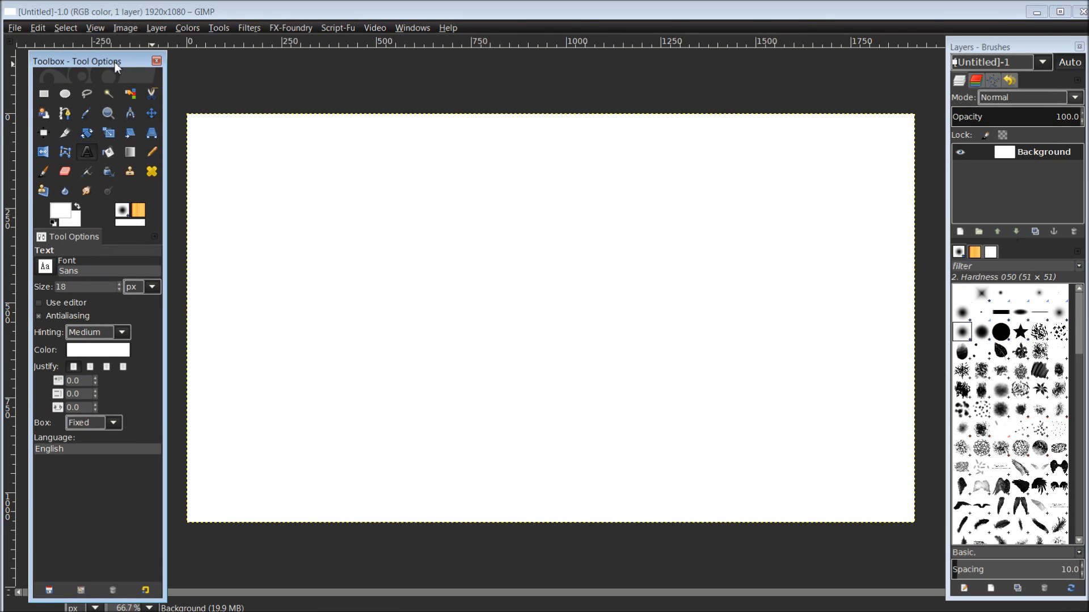
pyautogui.click(108, 151)
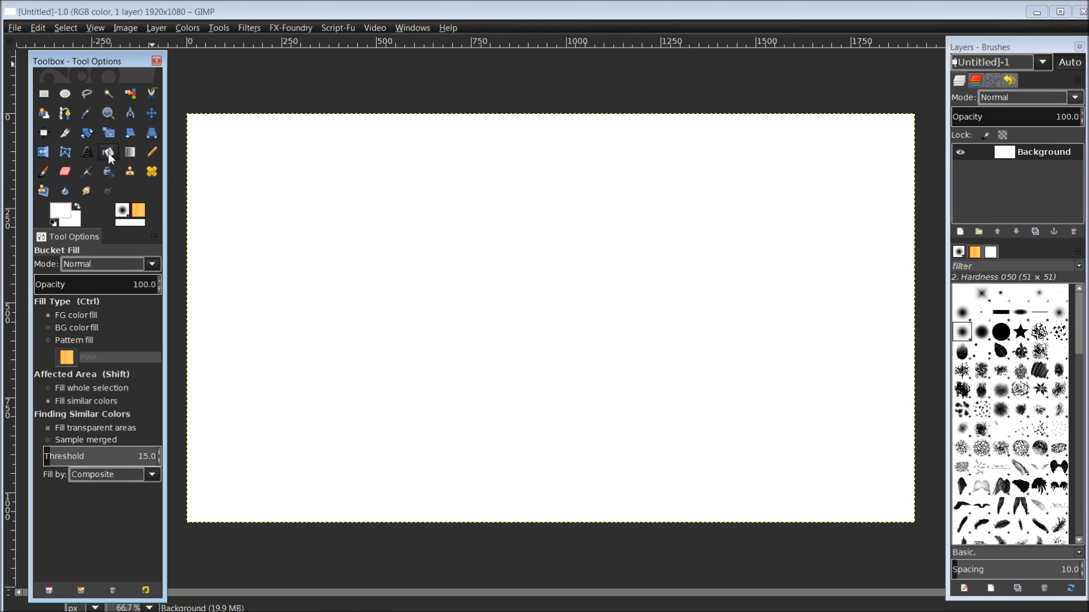
pyautogui.click(52, 222)
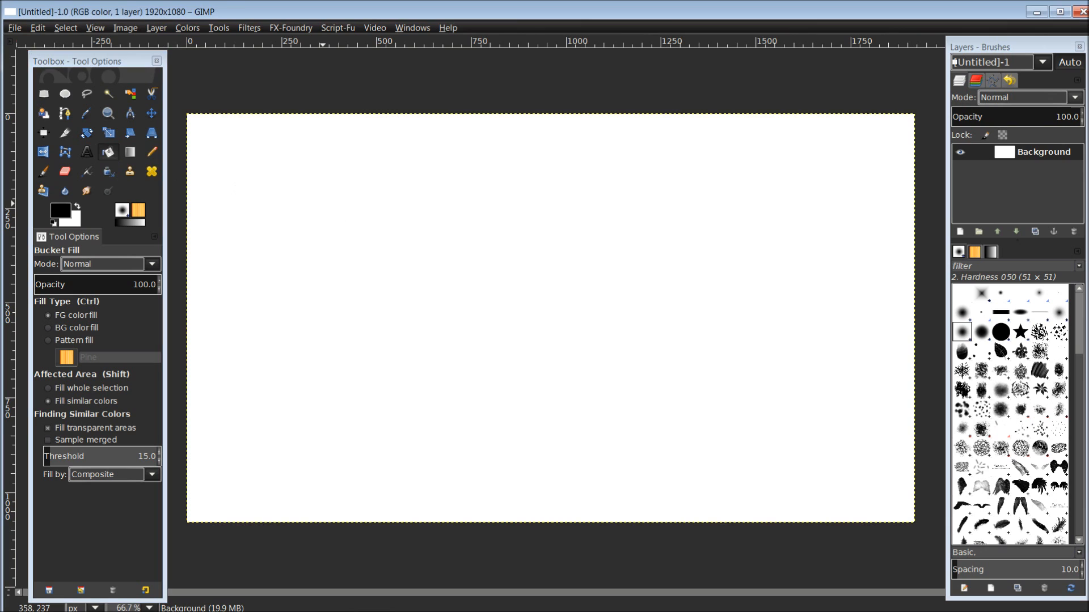
pyautogui.click(237, 188)
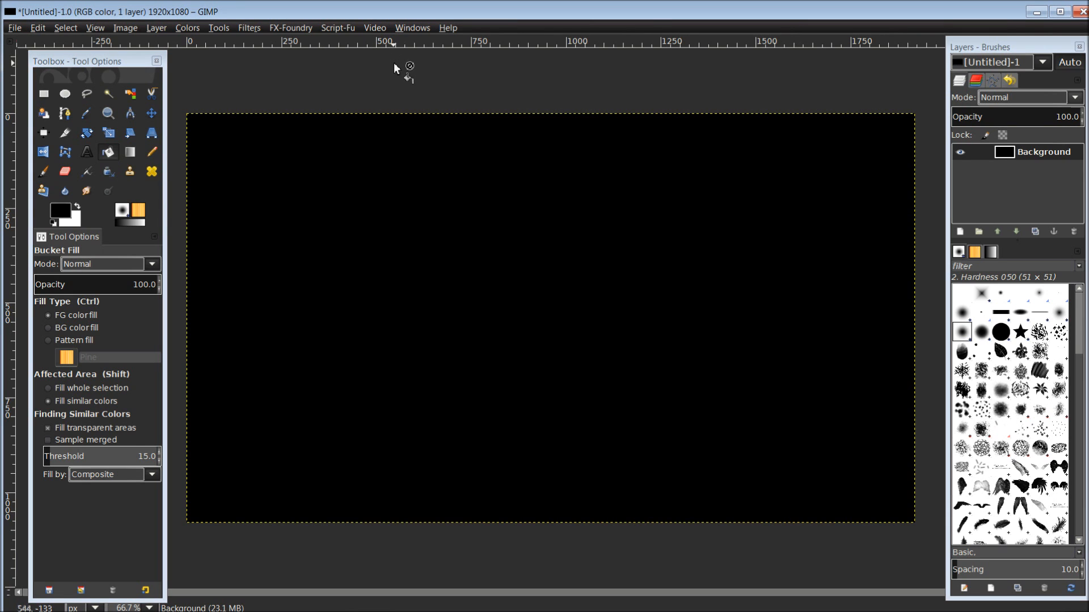
pyautogui.moveTo(111, 60)
pyautogui.mouseDown()
pyautogui.moveTo(67, 72)
pyautogui.moveTo(98, 47)
pyautogui.mouseUp()
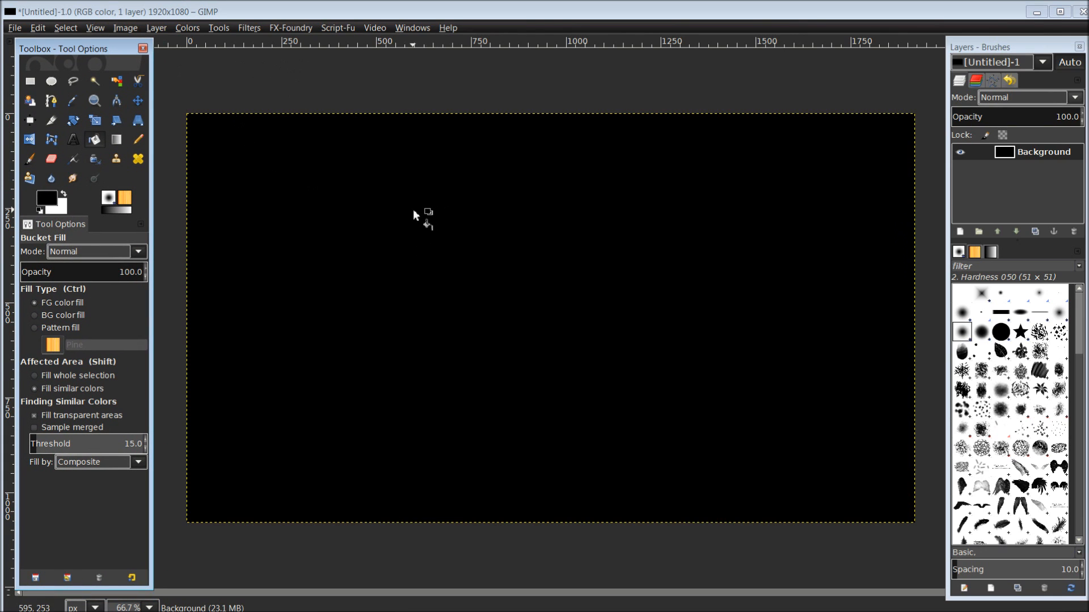
# Apply HSV Noise to the black background with Value raised to near its maximum and Holdness increased slightly
pyautogui.click(245, 27)
pyautogui.moveTo(284, 177)
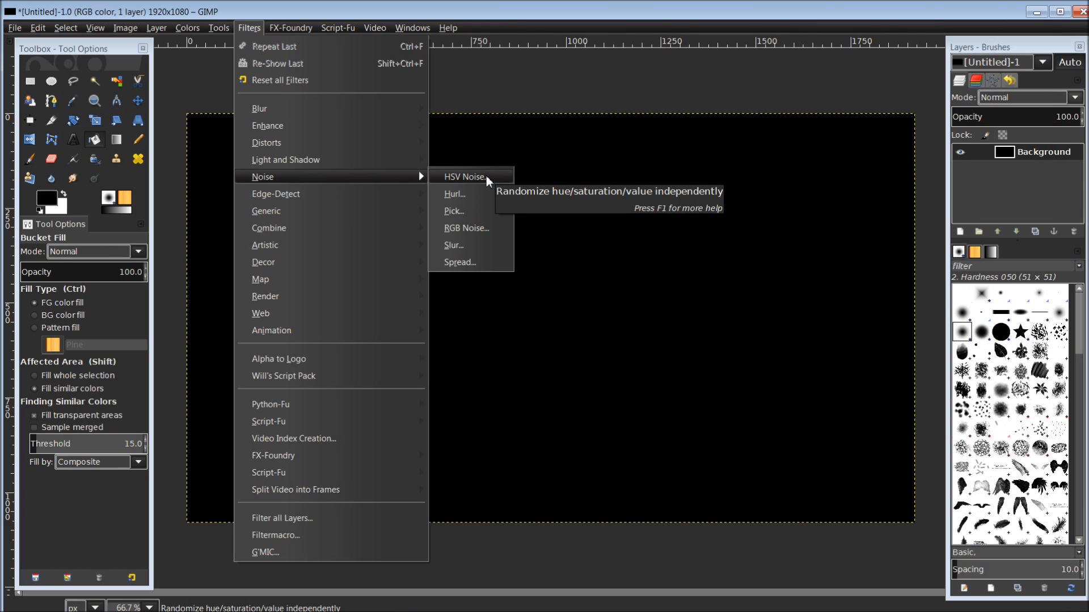
pyautogui.press('Escape')
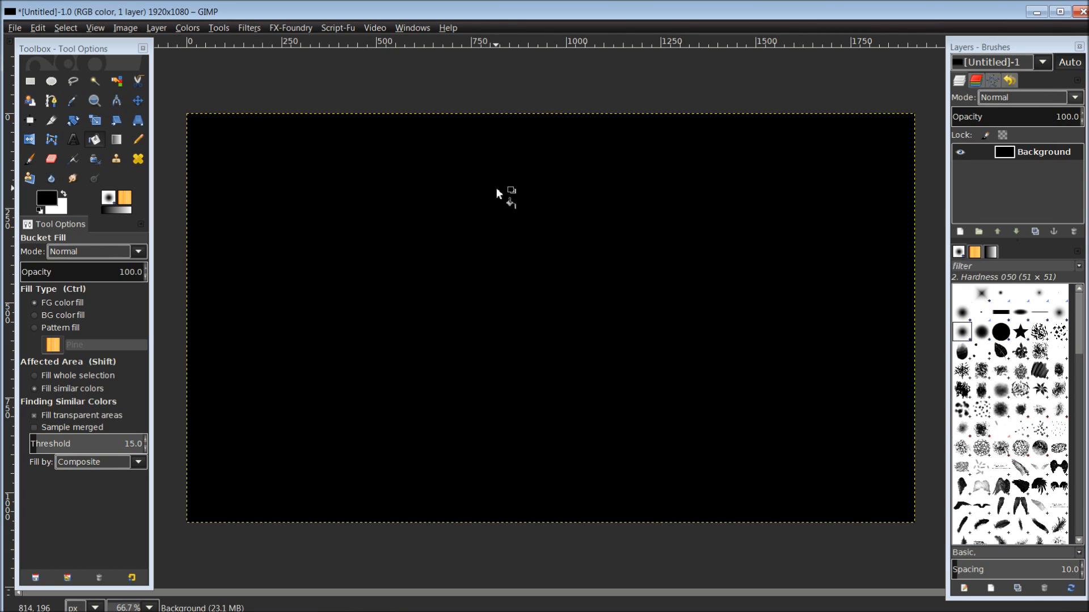
pyautogui.moveTo(559, 192); pyautogui.dragTo(569, 164)
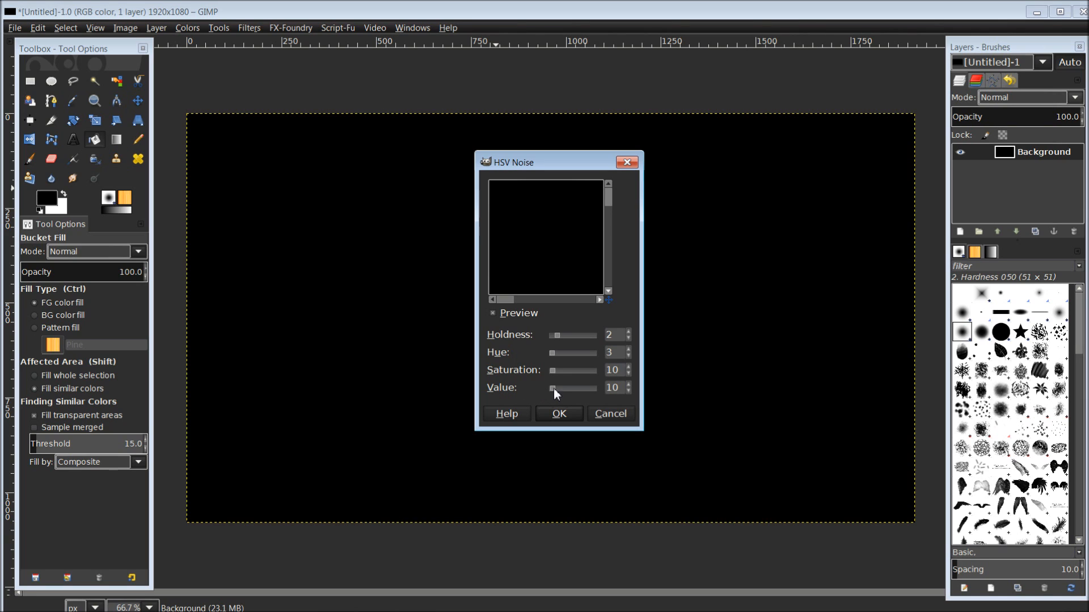
pyautogui.moveTo(550, 389); pyautogui.dragTo(593, 389)
pyautogui.click(628, 392)
pyautogui.click(628, 391)
pyautogui.click(628, 332)
pyautogui.click(628, 332)
pyautogui.click(560, 413)
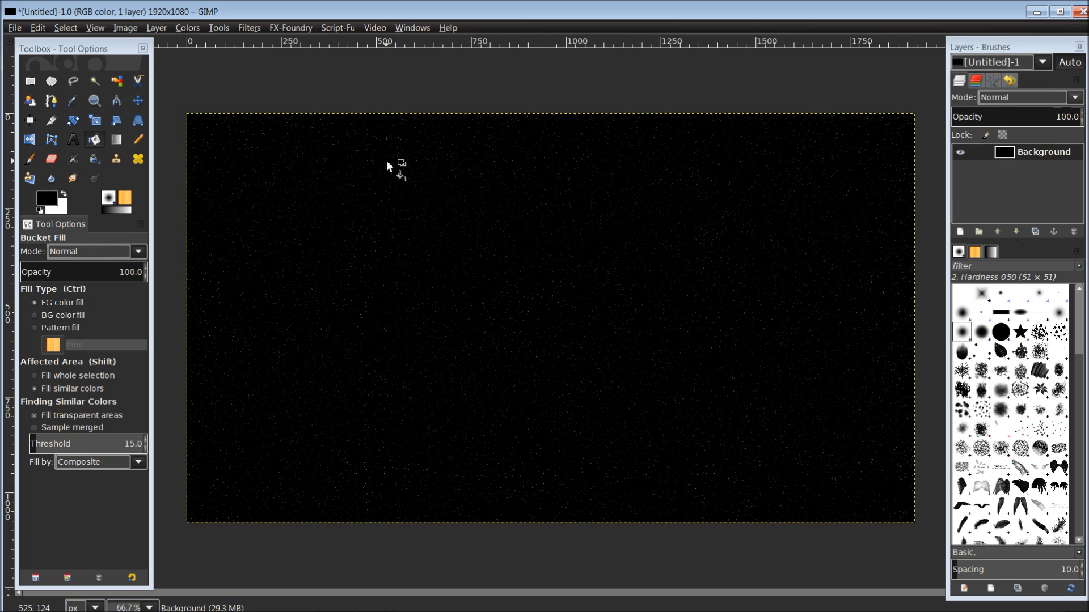
# Apply the Sparkle filter to the noise with luminosity threshold 0.001, flare intensity 0.50, spike length 20 and 4 spike points
pyautogui.click(241, 28)
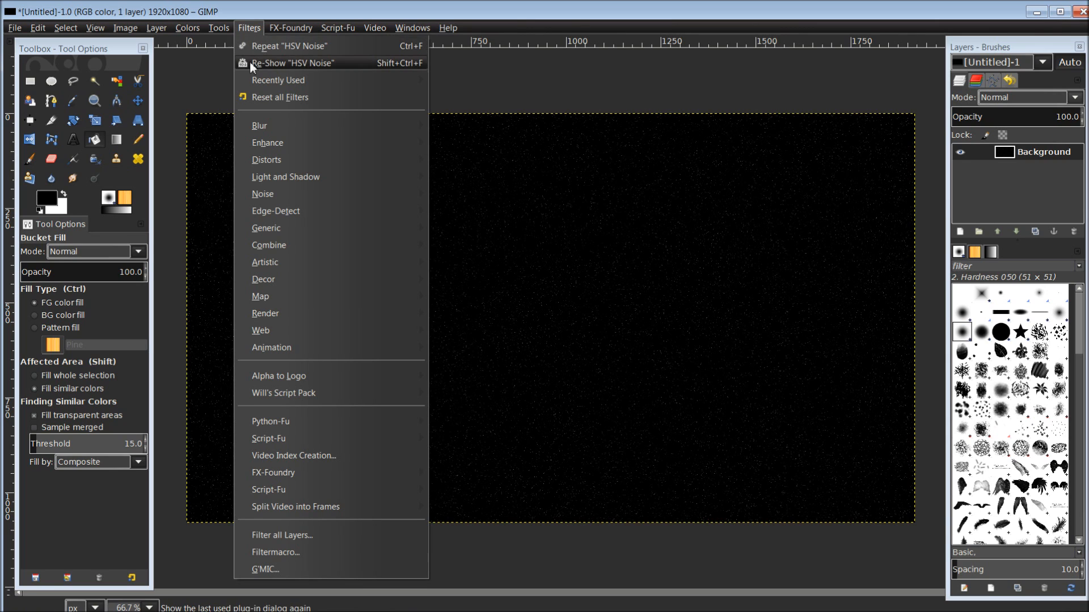
pyautogui.moveTo(328, 184)
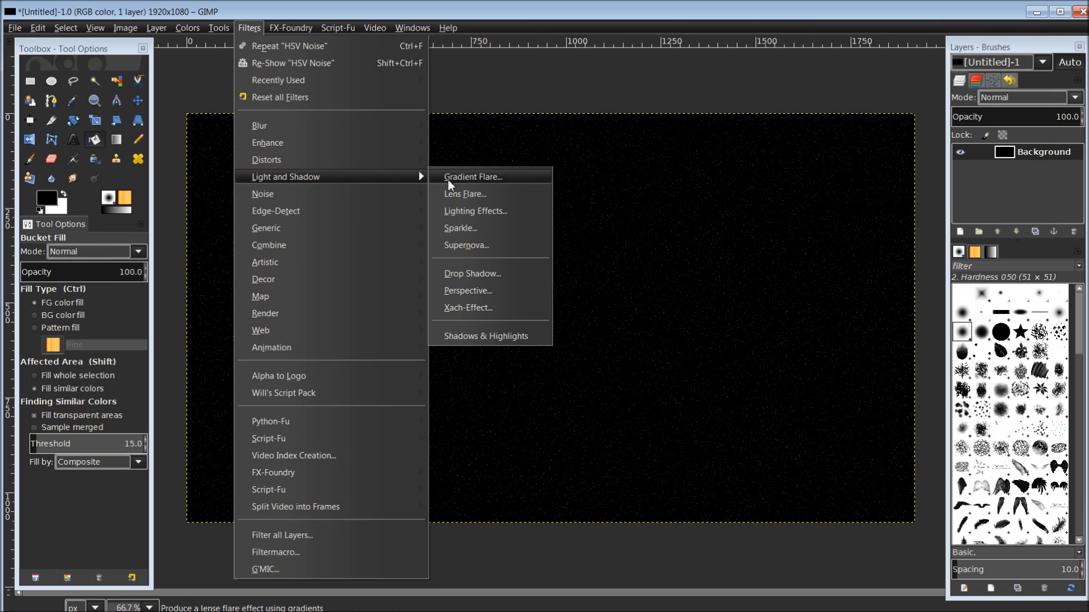
pyautogui.click(484, 228)
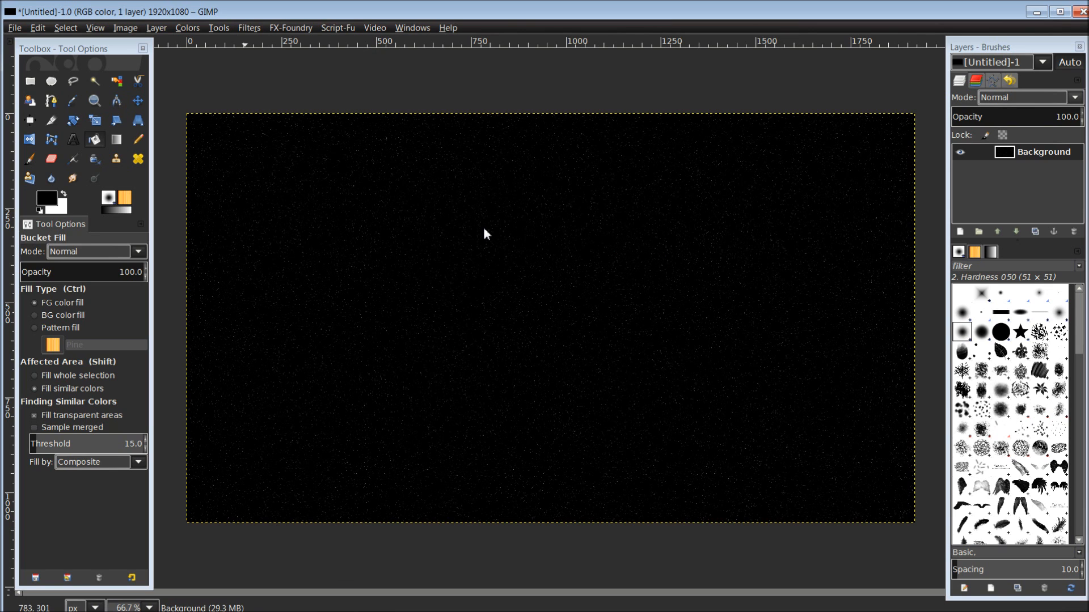
pyautogui.moveTo(560, 120); pyautogui.dragTo(668, 172)
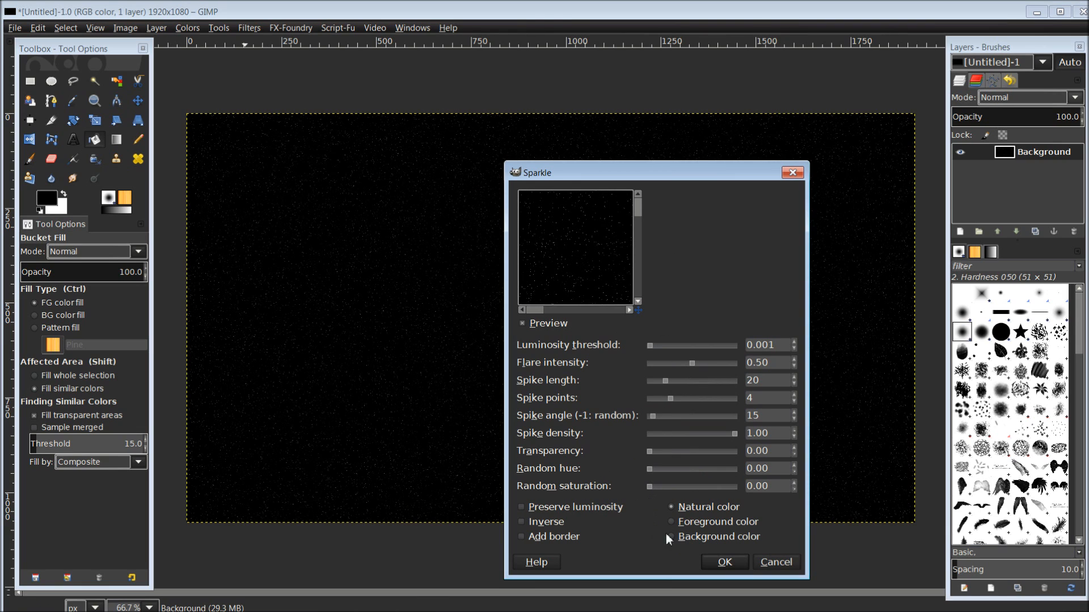
pyautogui.click(725, 562)
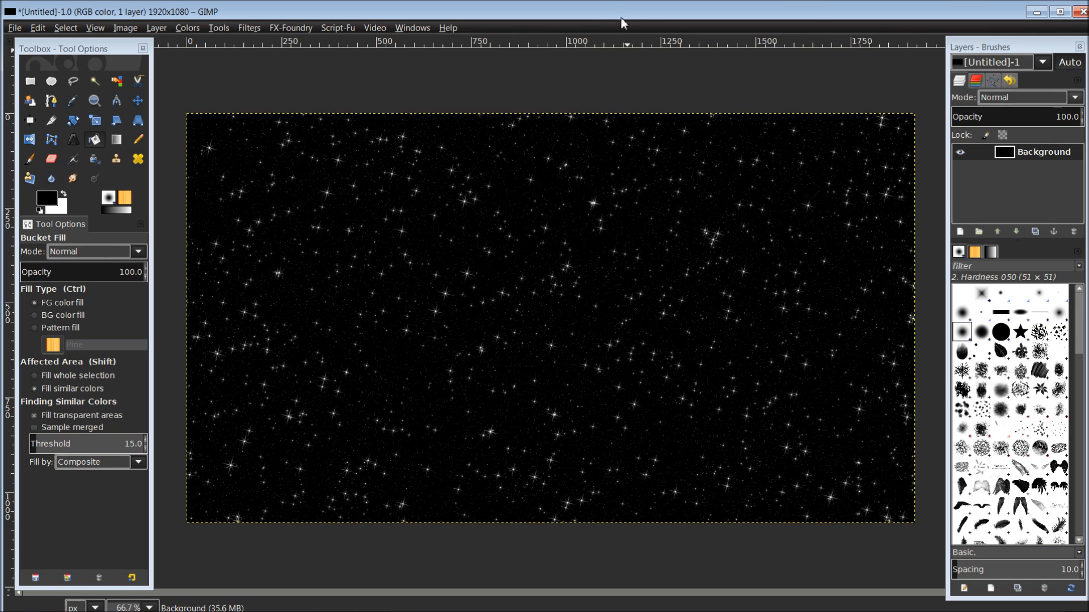
pyautogui.scroll(2, 615, 193)
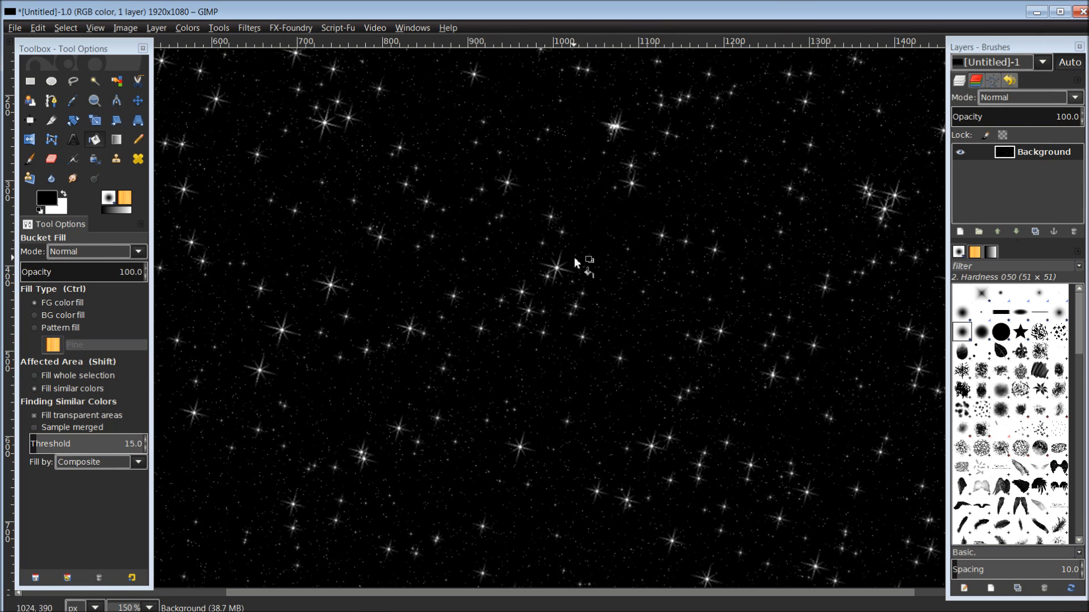
pyautogui.scroll(-2, 573, 278)
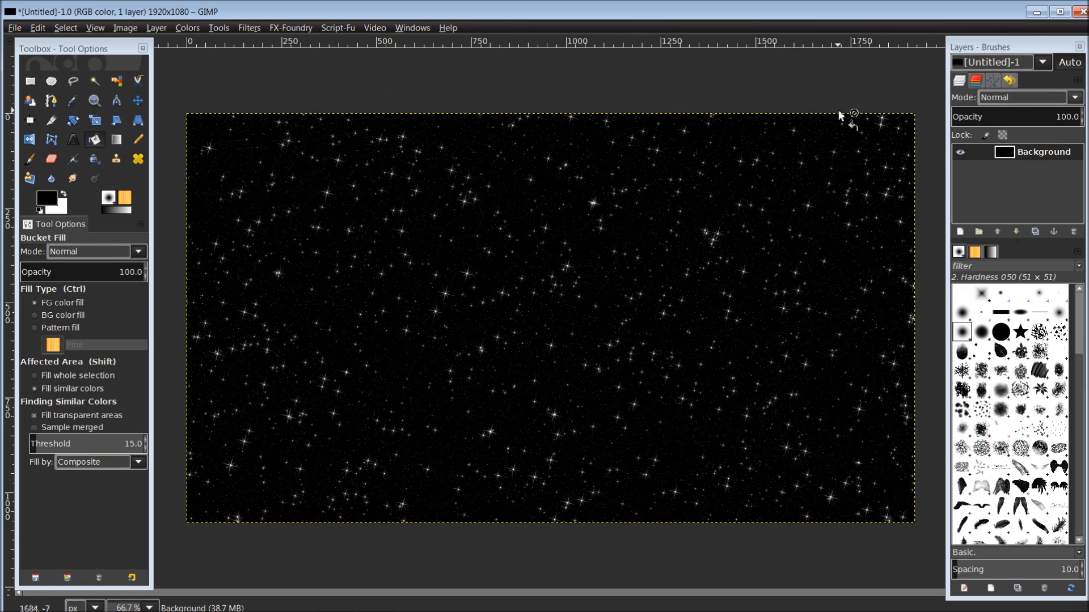
# Add a new 1920 × 1080 px layer filled with the foreground color above the star background
pyautogui.moveTo(986, 41); pyautogui.dragTo(883, 41)
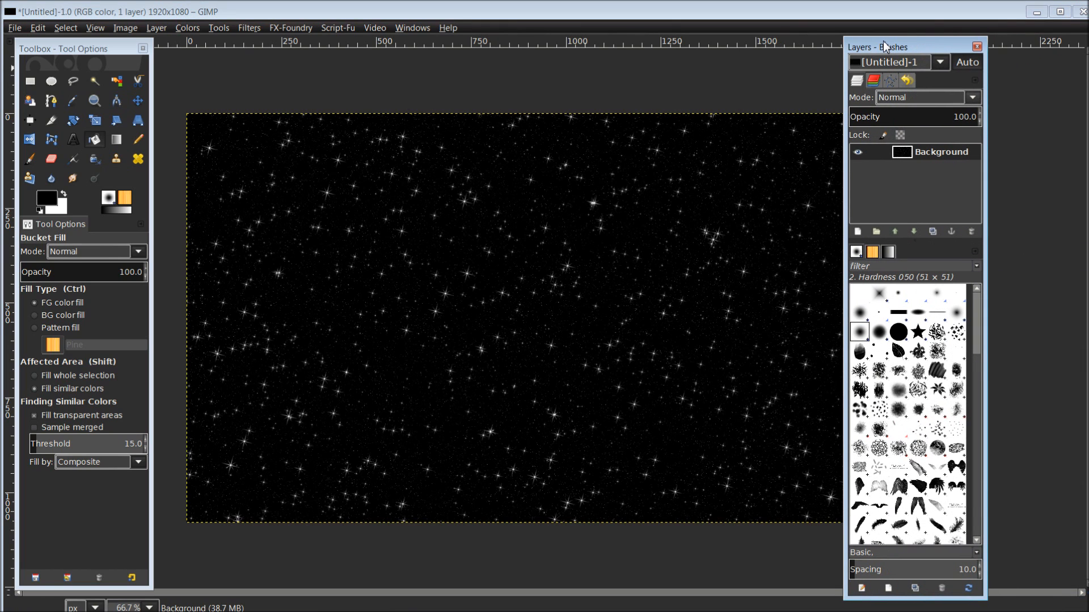
pyautogui.click(856, 232)
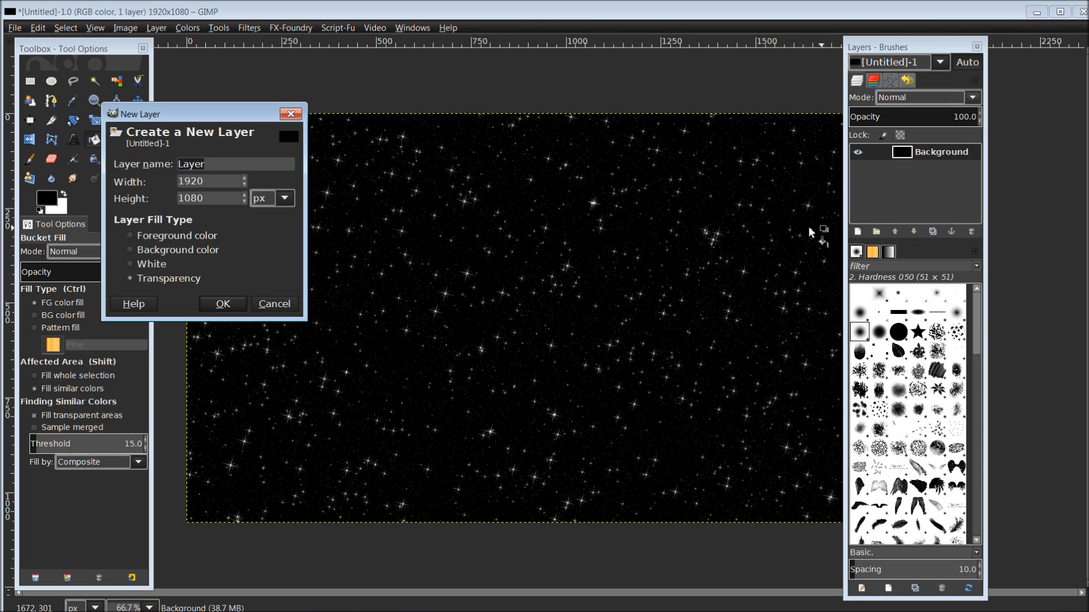
pyautogui.moveTo(220, 113); pyautogui.dragTo(309, 131)
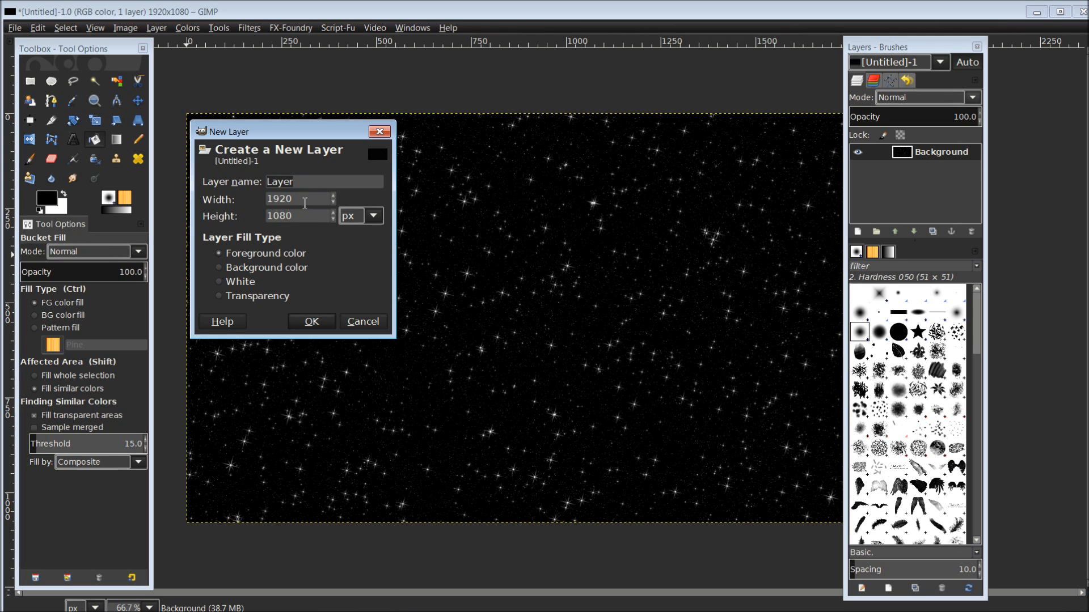
pyautogui.click(311, 321)
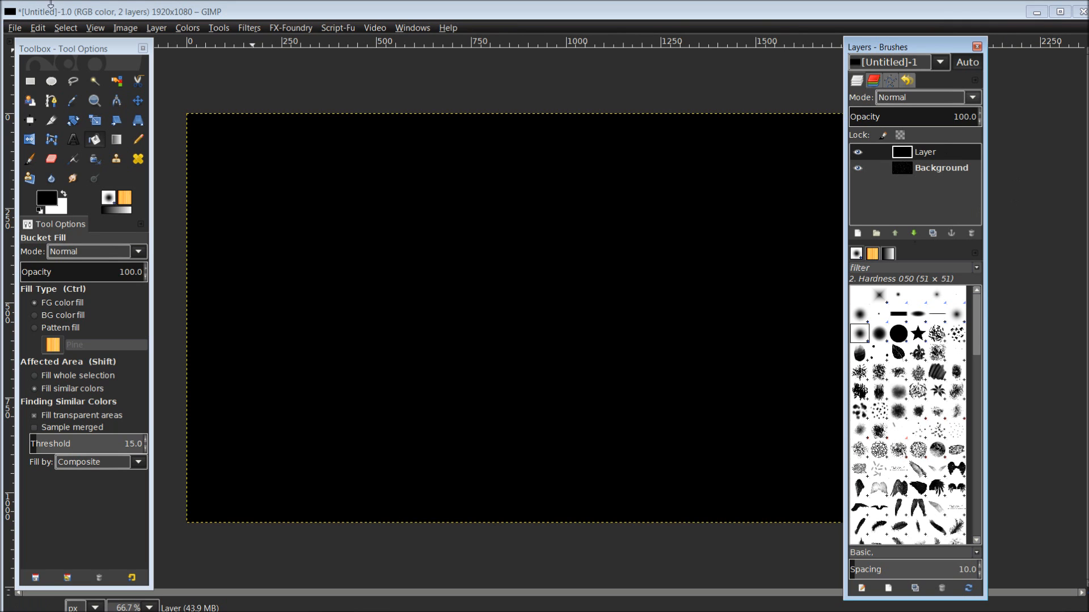
# Render Difference Clouds on the new layer with random seed 0, detail 1 and X and Y size 4.0
pyautogui.click(250, 28)
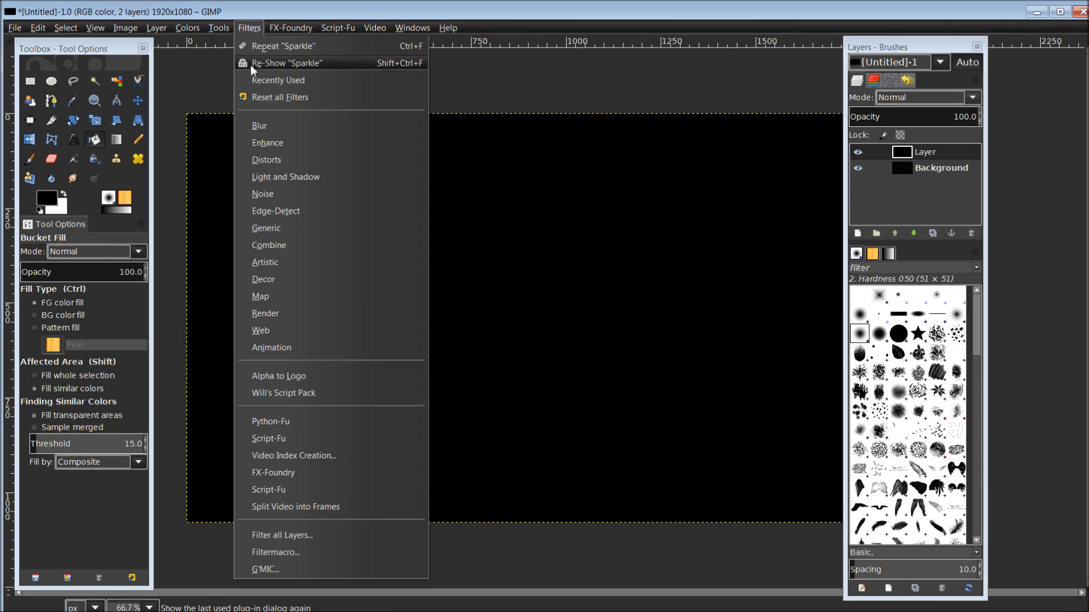
pyautogui.moveTo(293, 315)
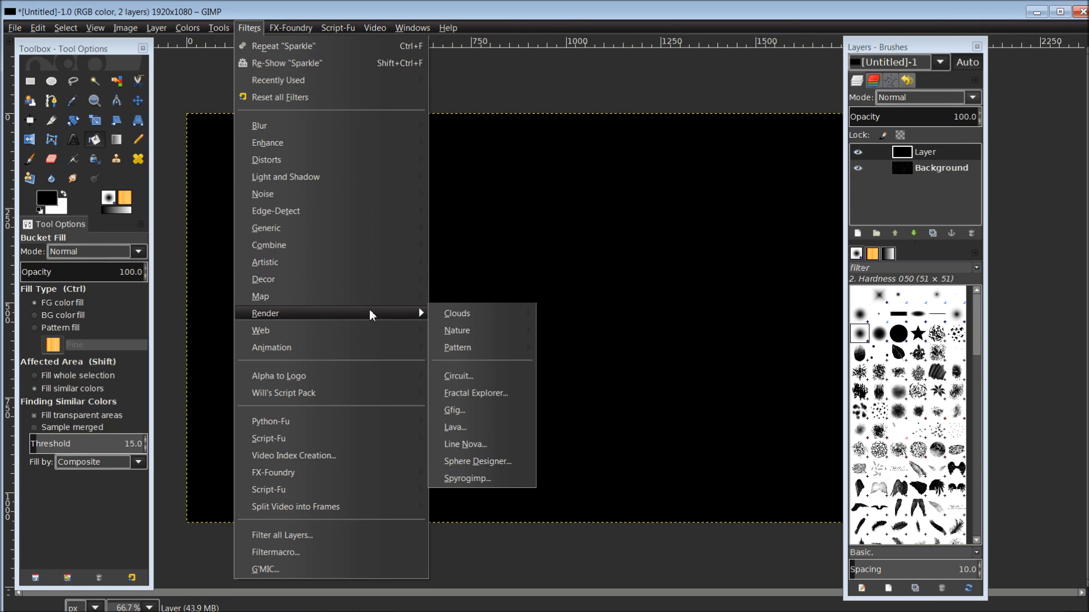
pyautogui.moveTo(449, 316)
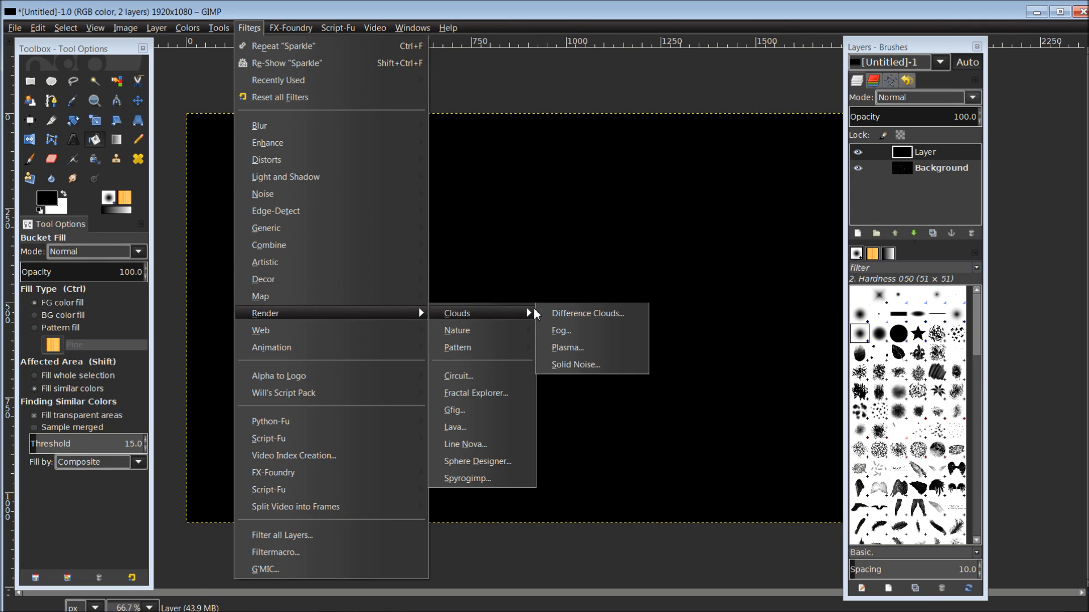
pyautogui.click(629, 314)
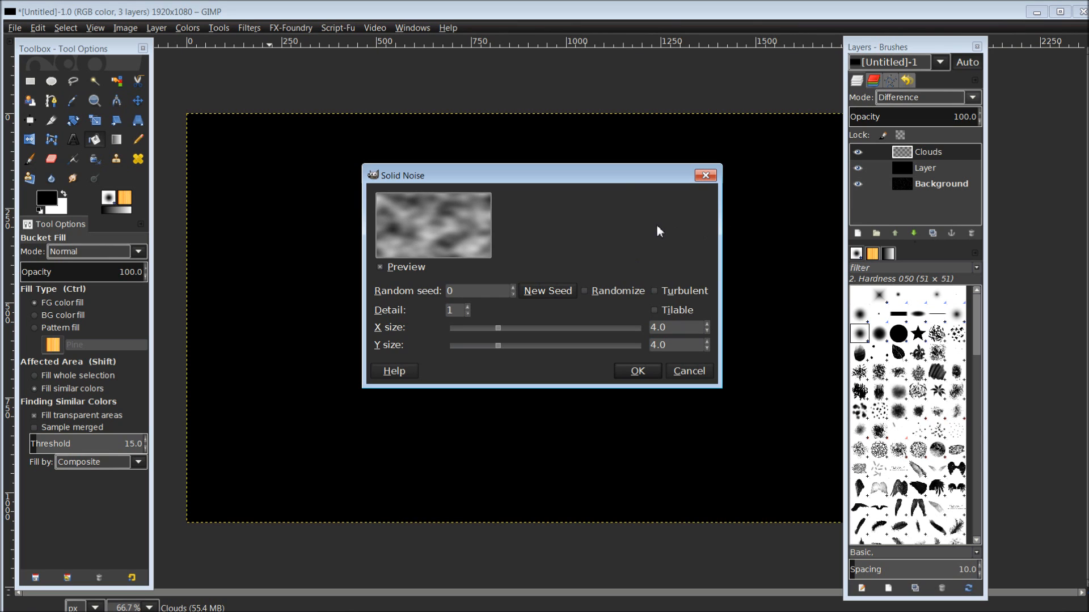
pyautogui.moveTo(614, 175); pyautogui.dragTo(648, 189)
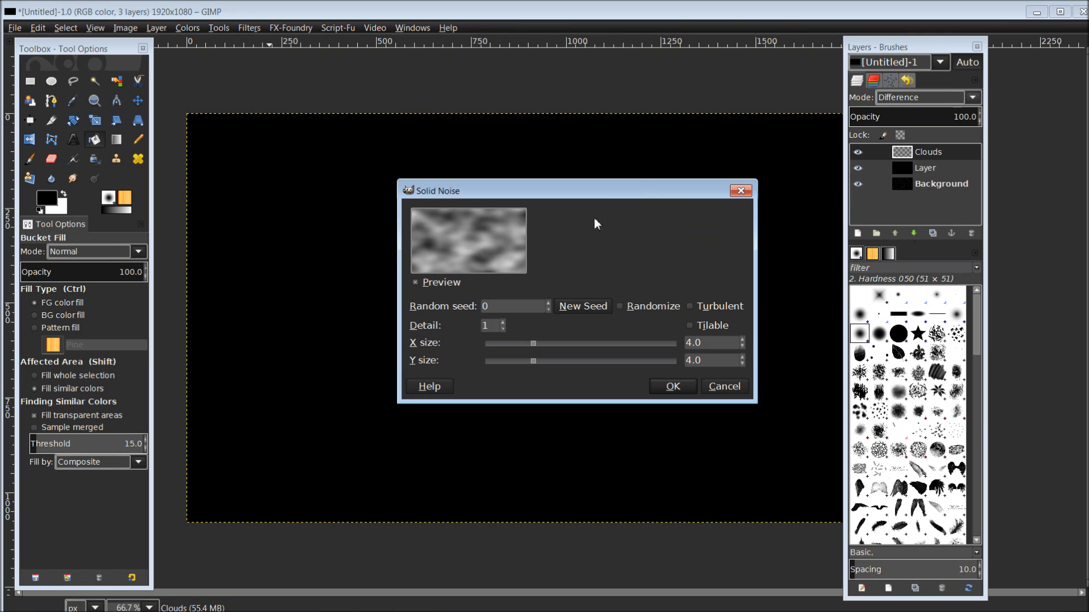
pyautogui.moveTo(595, 194); pyautogui.dragTo(596, 204)
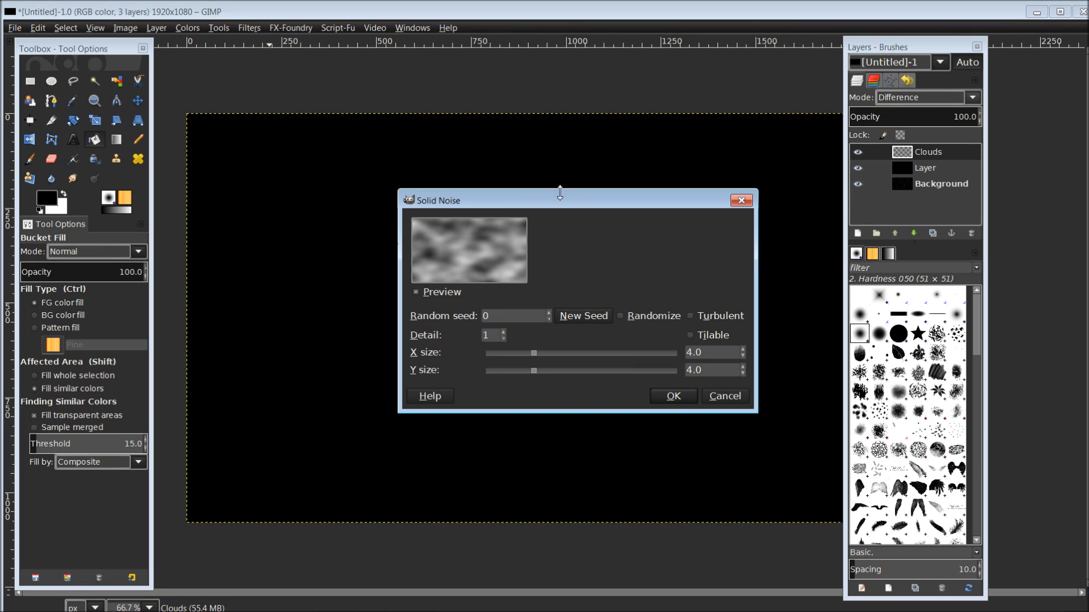
pyautogui.moveTo(562, 201); pyautogui.dragTo(553, 189)
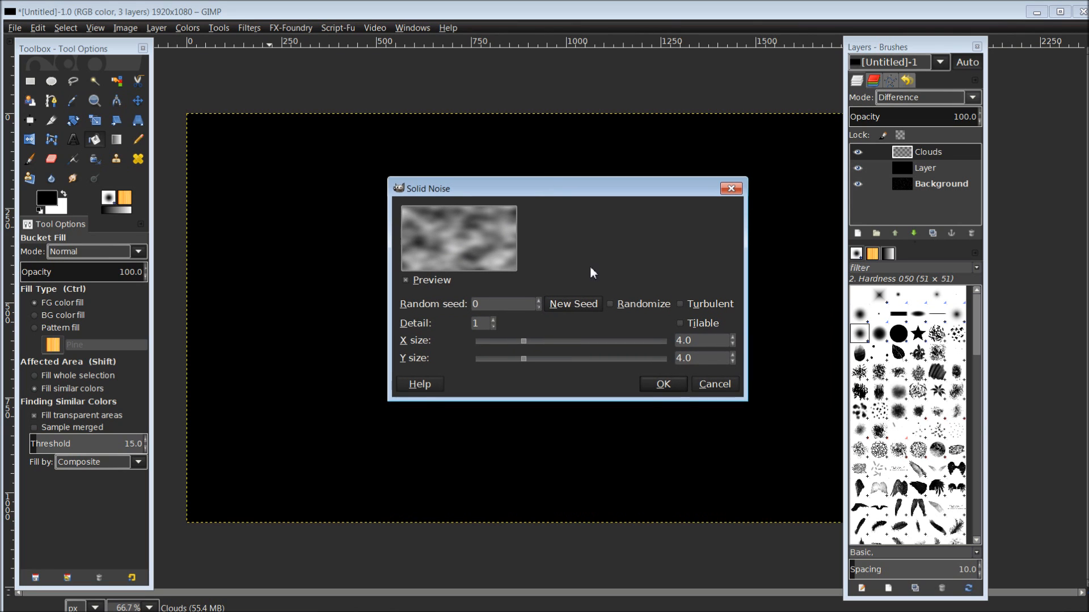
pyautogui.click(660, 384)
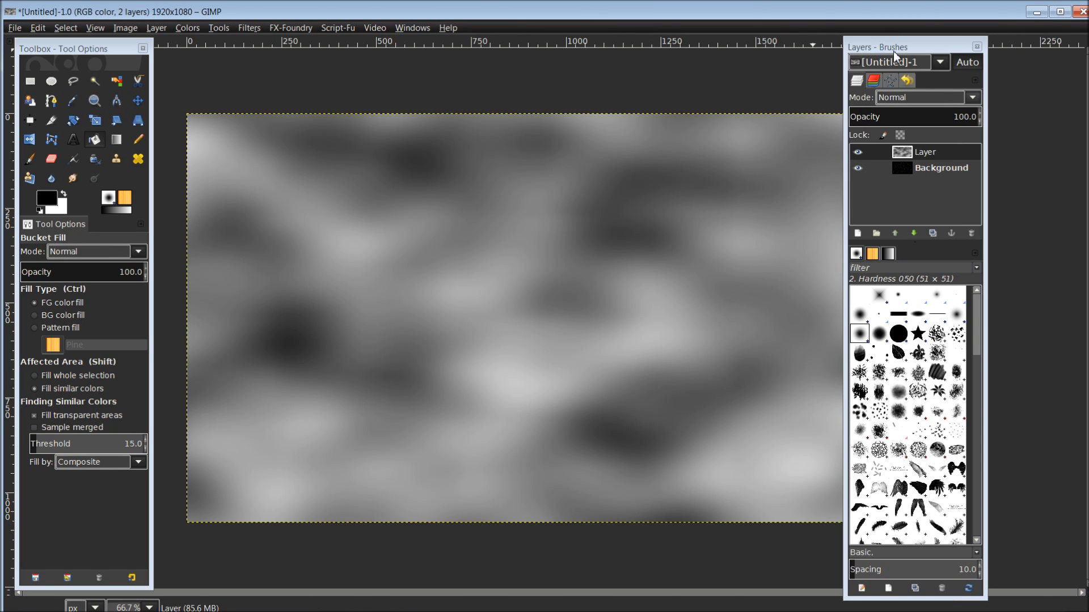
# Set the cloud layer's blend mode to Burn and check the stars up close
pyautogui.moveTo(893, 51); pyautogui.dragTo(977, 40)
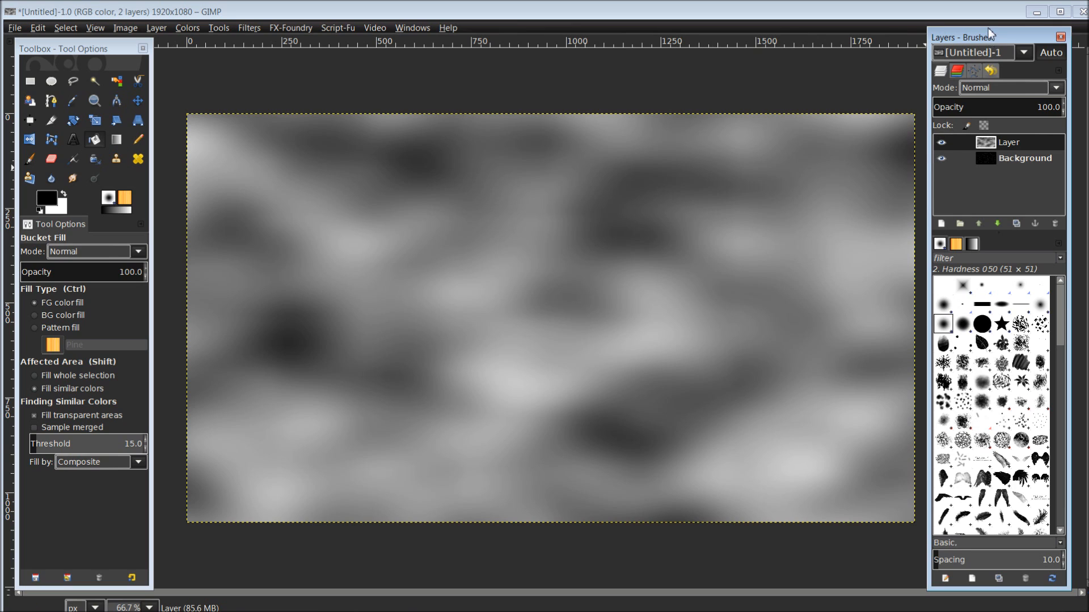
pyautogui.click(990, 88)
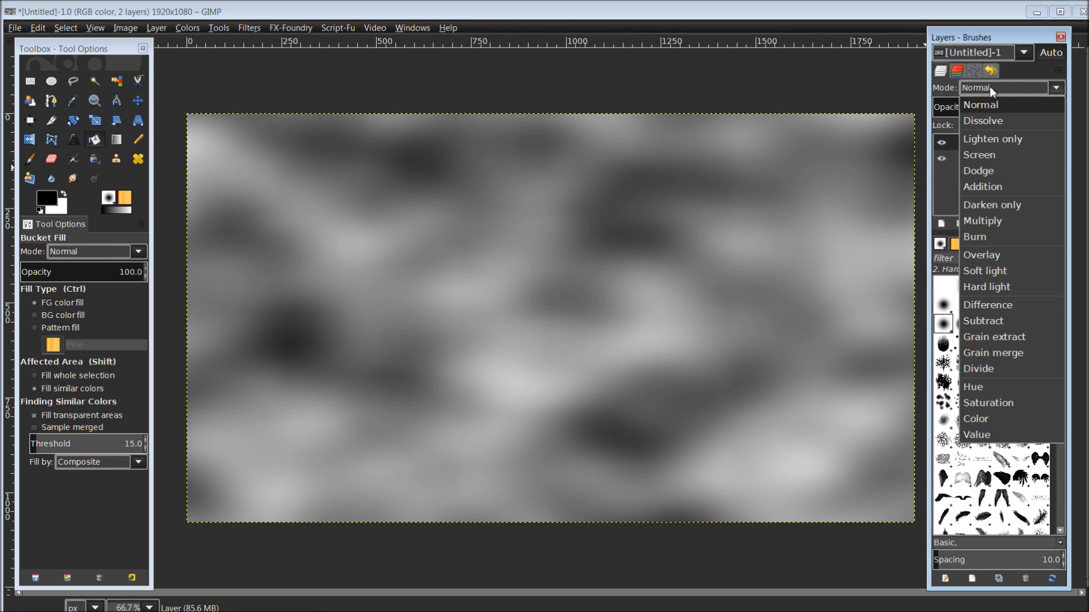
pyautogui.click(995, 236)
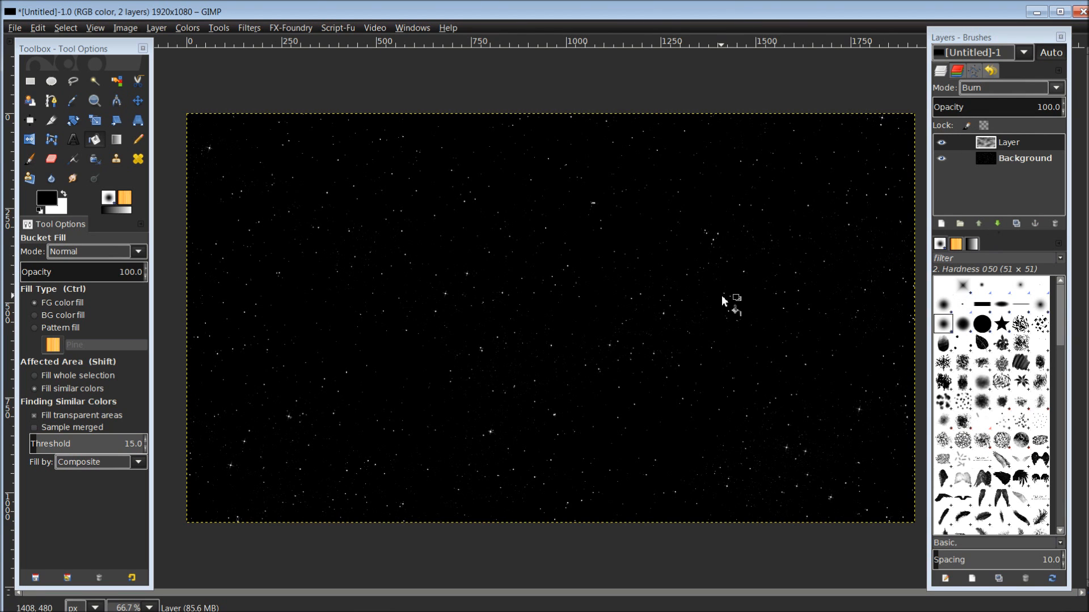
pyautogui.scroll(2, 729, 305)
pyautogui.scroll(1, 688, 311)
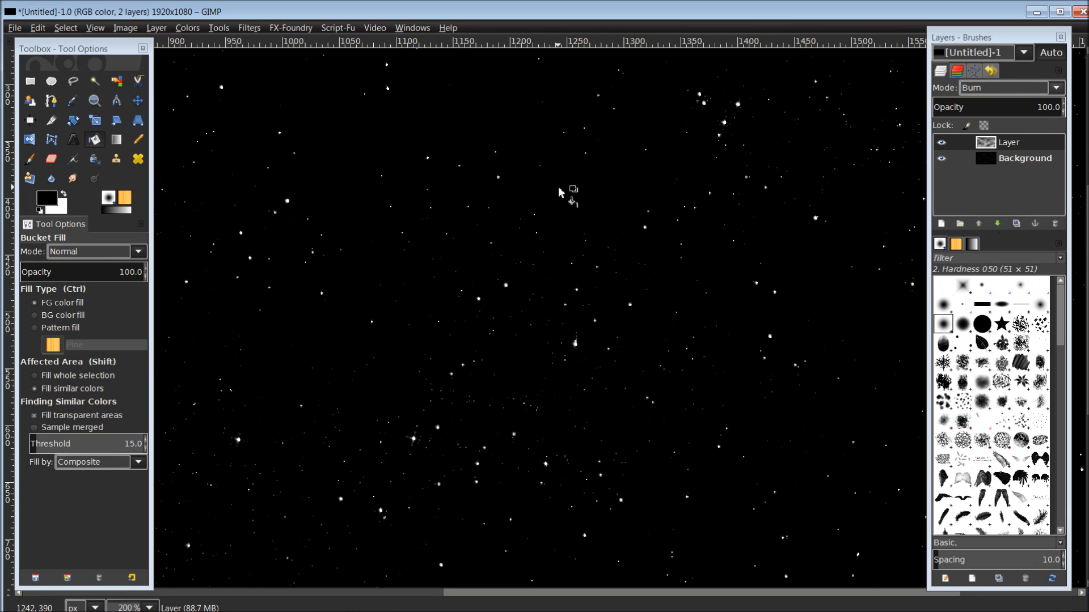
# Add a new 1920 × 1080 px layer filled with white above the cloud layer
pyautogui.scroll(-3, 571, 223)
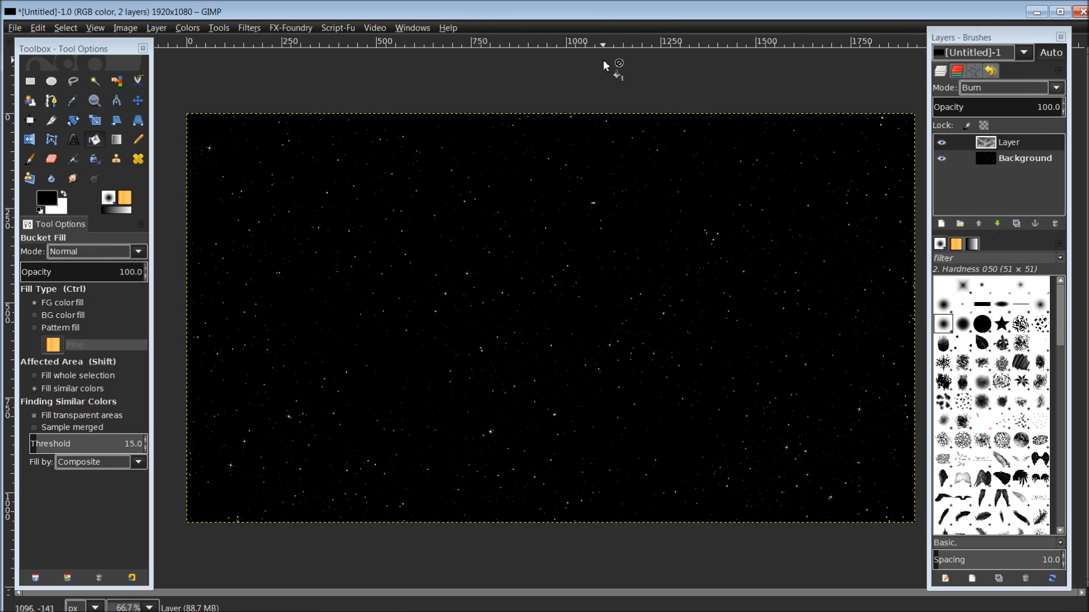
pyautogui.moveTo(967, 34); pyautogui.dragTo(954, 39)
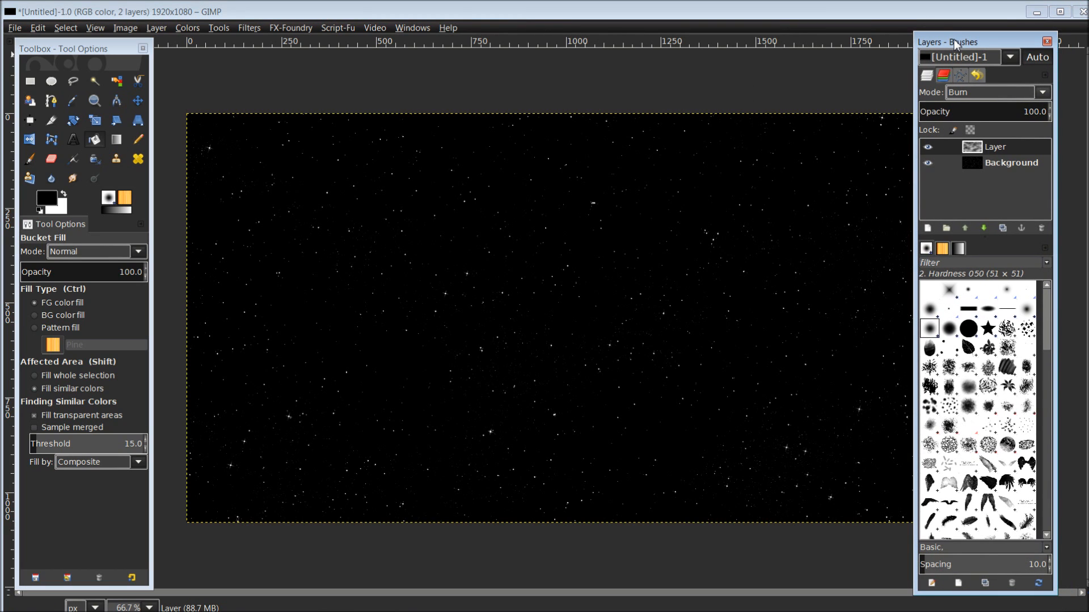
pyautogui.click(928, 228)
pyautogui.moveTo(153, 29); pyautogui.dragTo(608, 163)
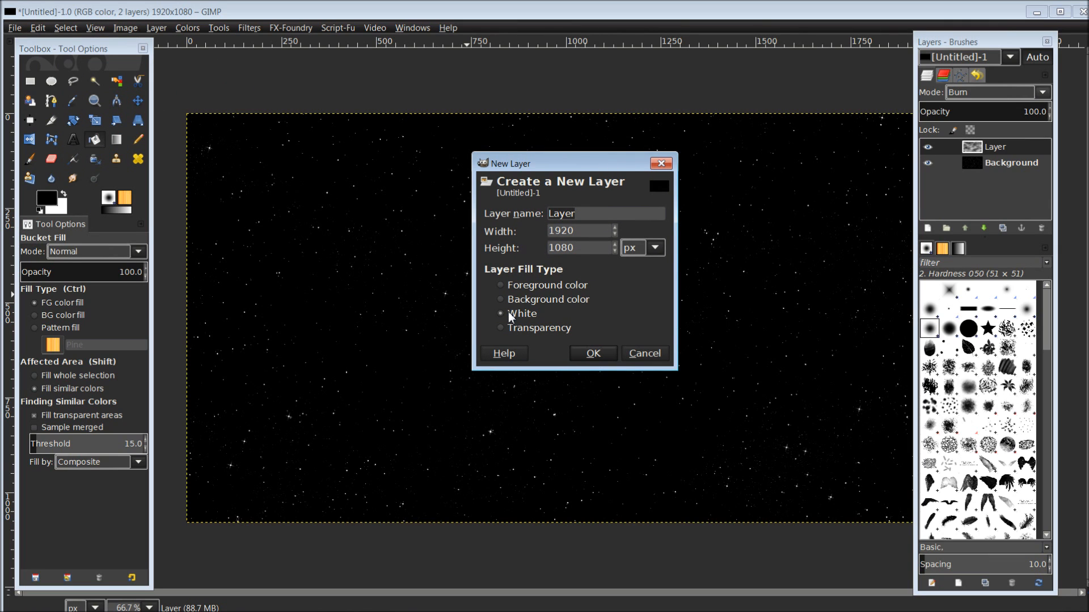
pyautogui.click(594, 354)
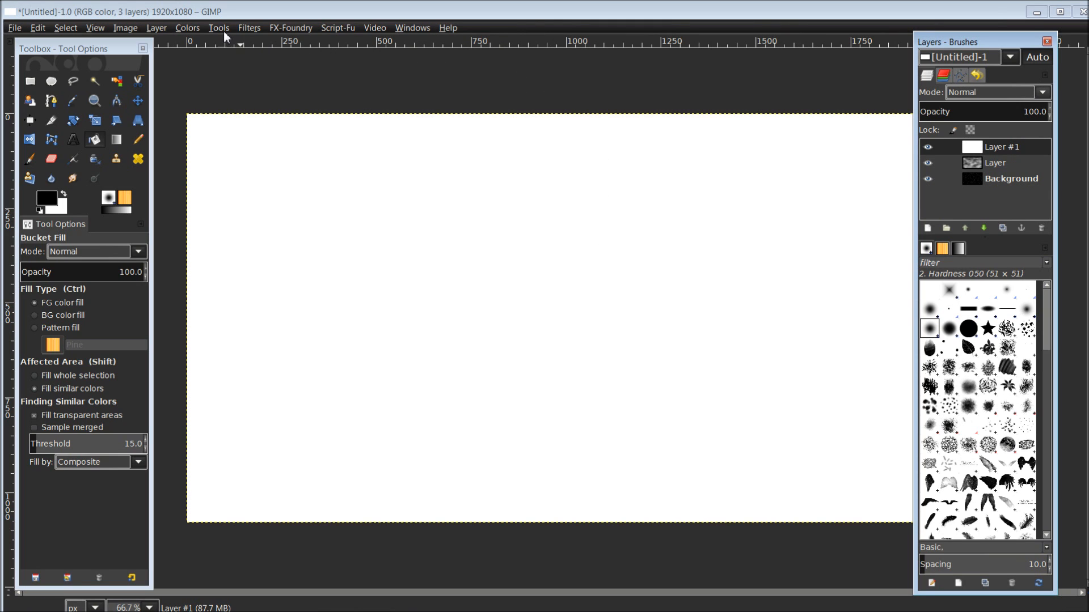
# Render Plasma clouds on the white layer with random seed 0 and turbulence 1.0
pyautogui.click(248, 27)
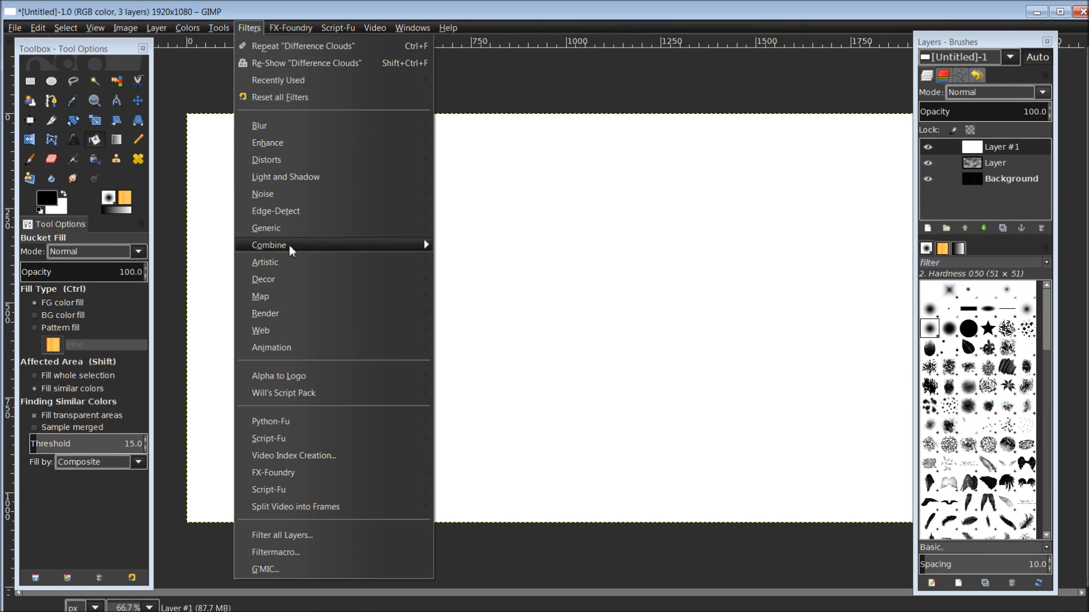
pyautogui.moveTo(301, 311)
pyautogui.moveTo(464, 315)
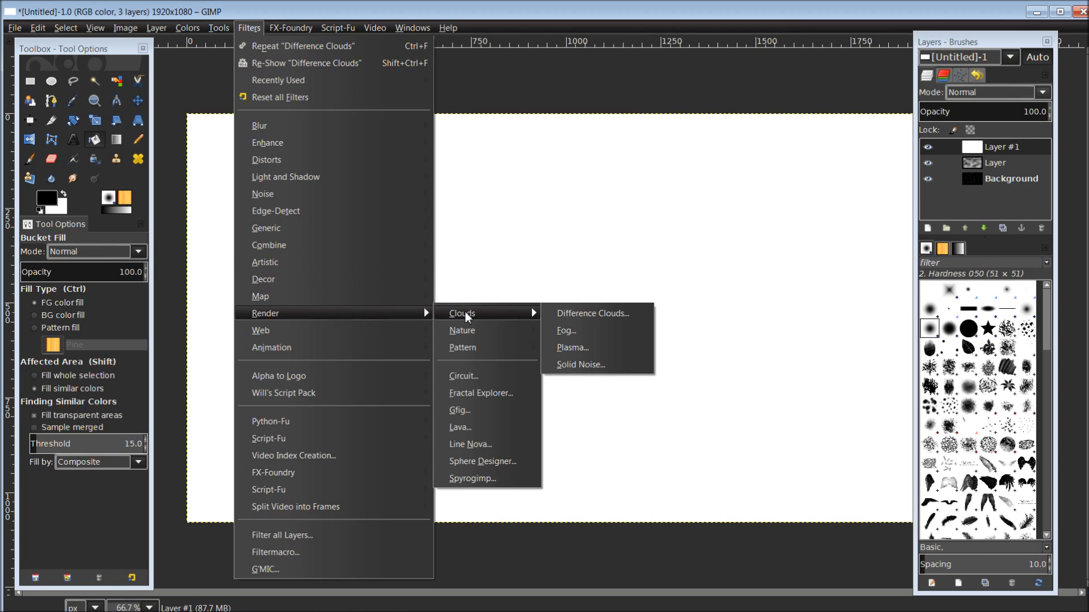
pyautogui.click(593, 347)
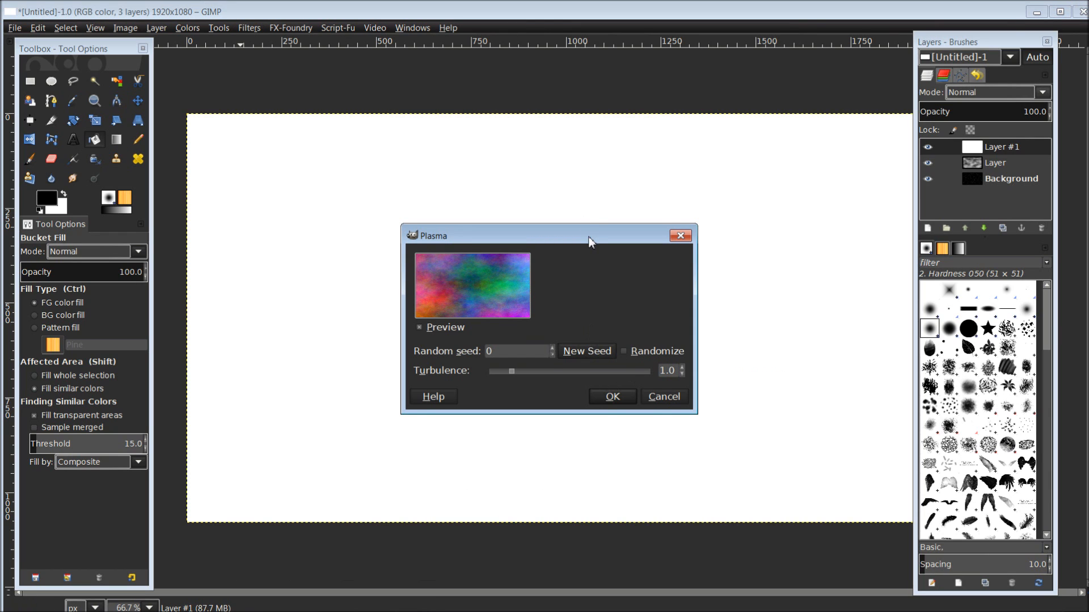
pyautogui.moveTo(589, 237); pyautogui.dragTo(633, 227)
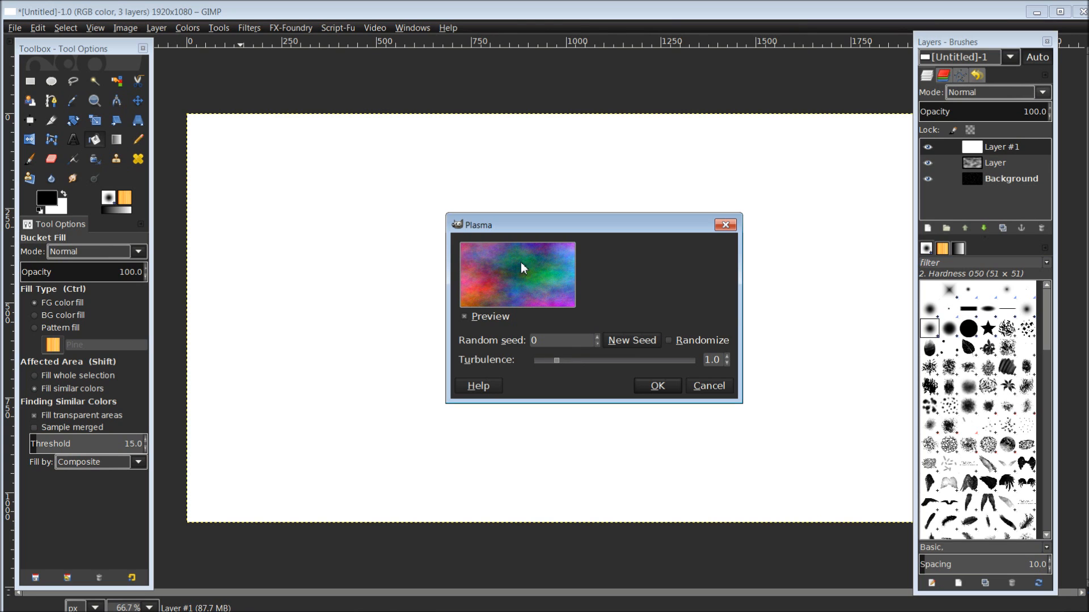
pyautogui.click(542, 358)
pyautogui.moveTo(537, 359); pyautogui.dragTo(543, 360)
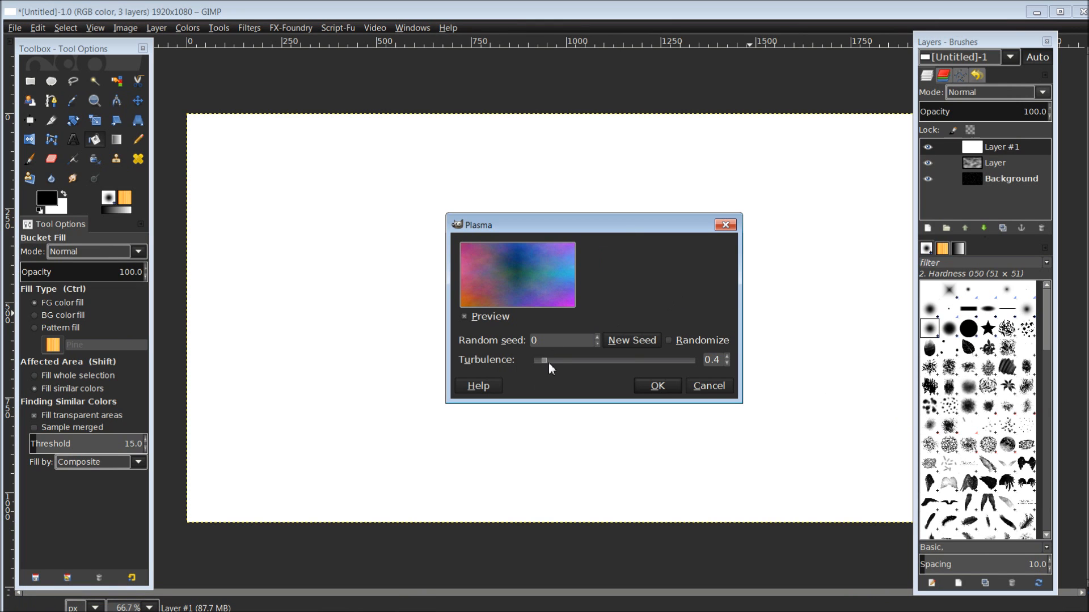
pyautogui.moveTo(543, 360); pyautogui.dragTo(556, 362)
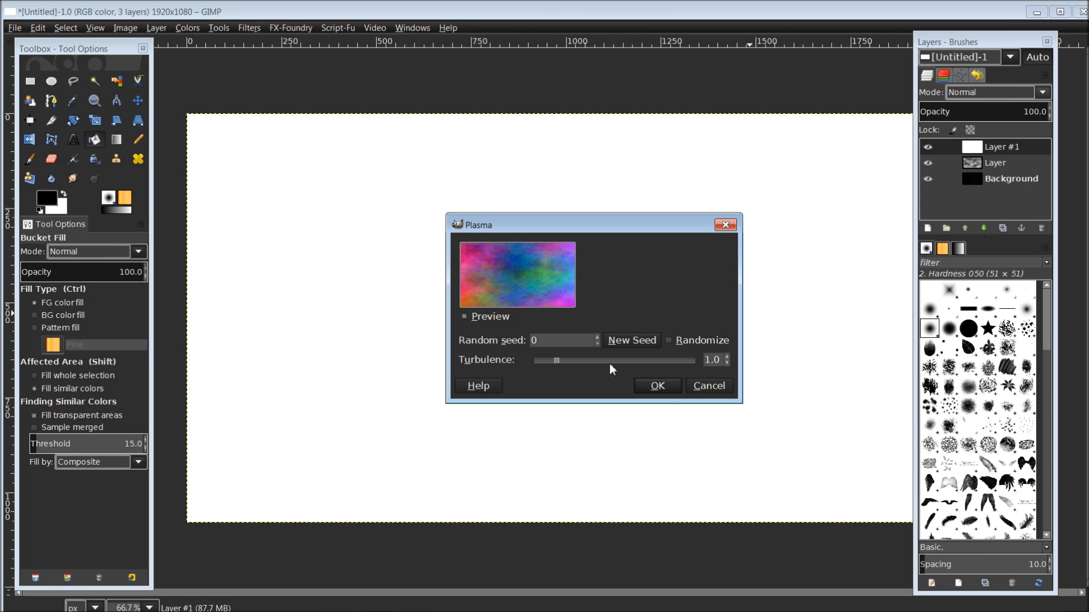
pyautogui.click(666, 387)
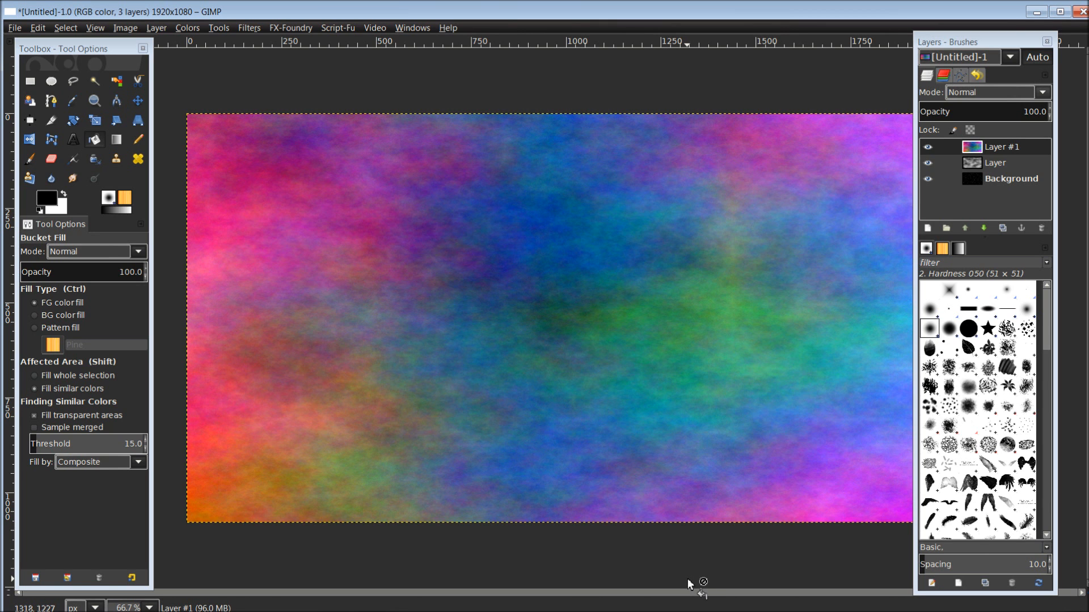
# Set the plasma layer's blend mode to Dodge
pyautogui.moveTo(987, 44); pyautogui.dragTo(1010, 42)
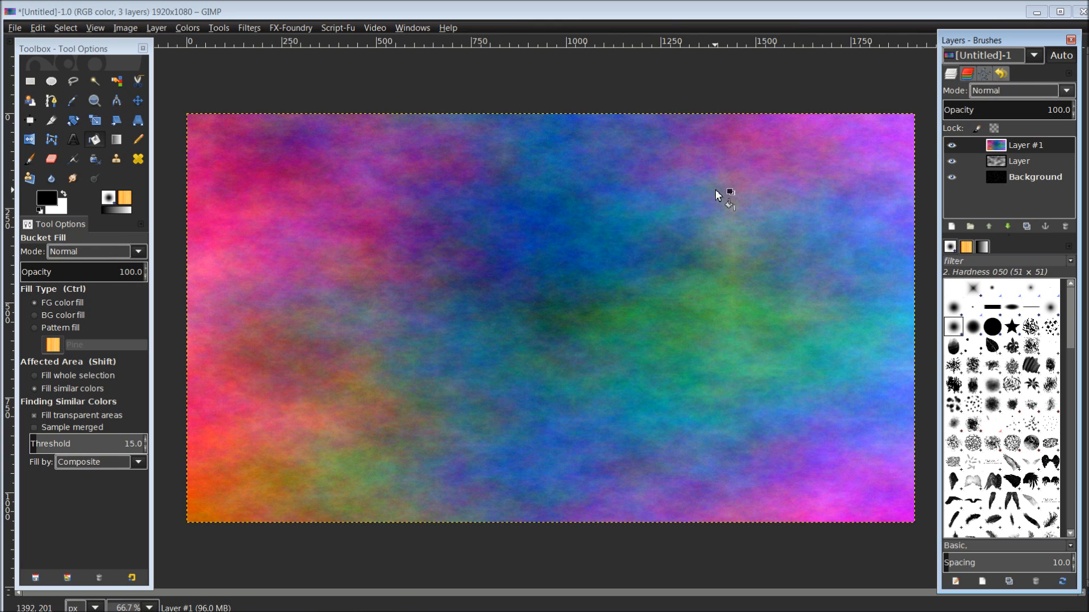
pyautogui.click(1012, 90)
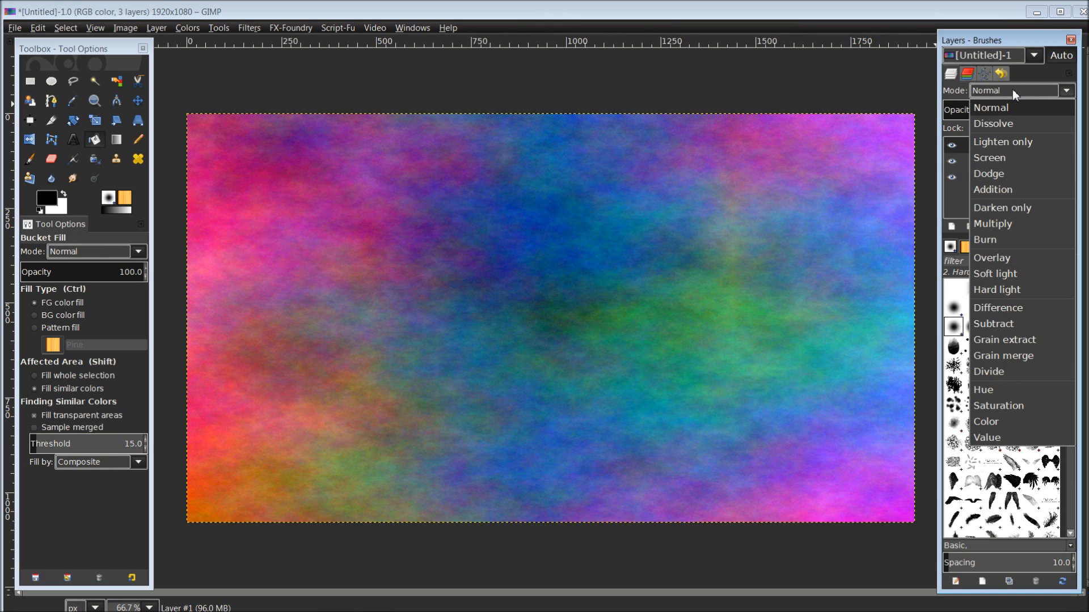
pyautogui.click(1002, 173)
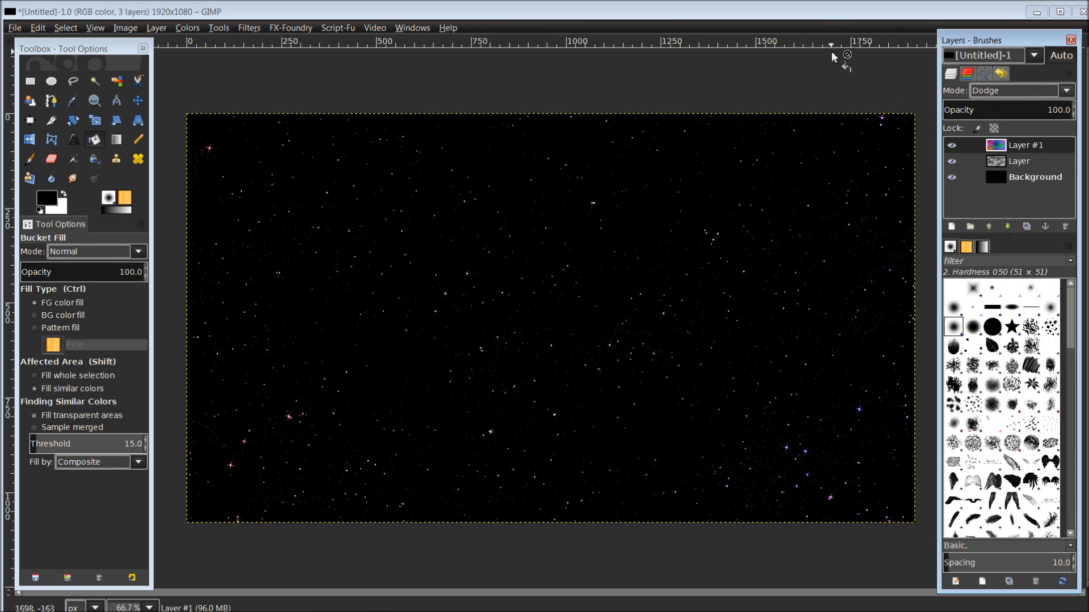
# Examine the star colors up close in different areas of the image, ending with the whole canvas in view
pyautogui.click(827, 11)
pyautogui.scroll(2, 692, 293)
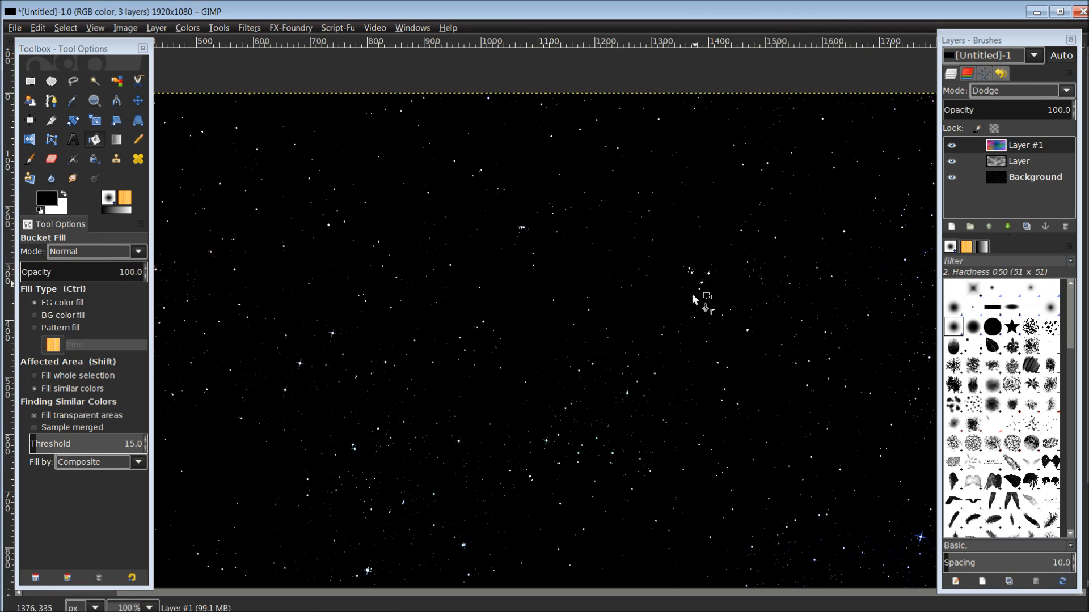
pyautogui.moveTo(766, 291); pyautogui.dragTo(620, 117)
pyautogui.moveTo(636, 224); pyautogui.dragTo(646, 132)
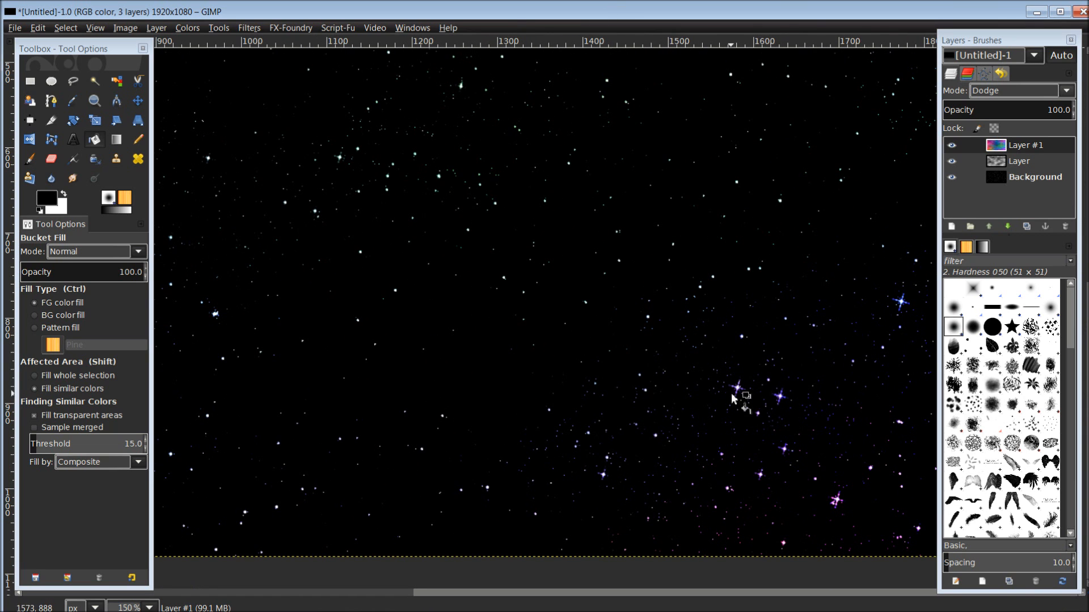
pyautogui.moveTo(506, 385); pyautogui.dragTo(744, 485)
pyautogui.moveTo(483, 354); pyautogui.dragTo(644, 370)
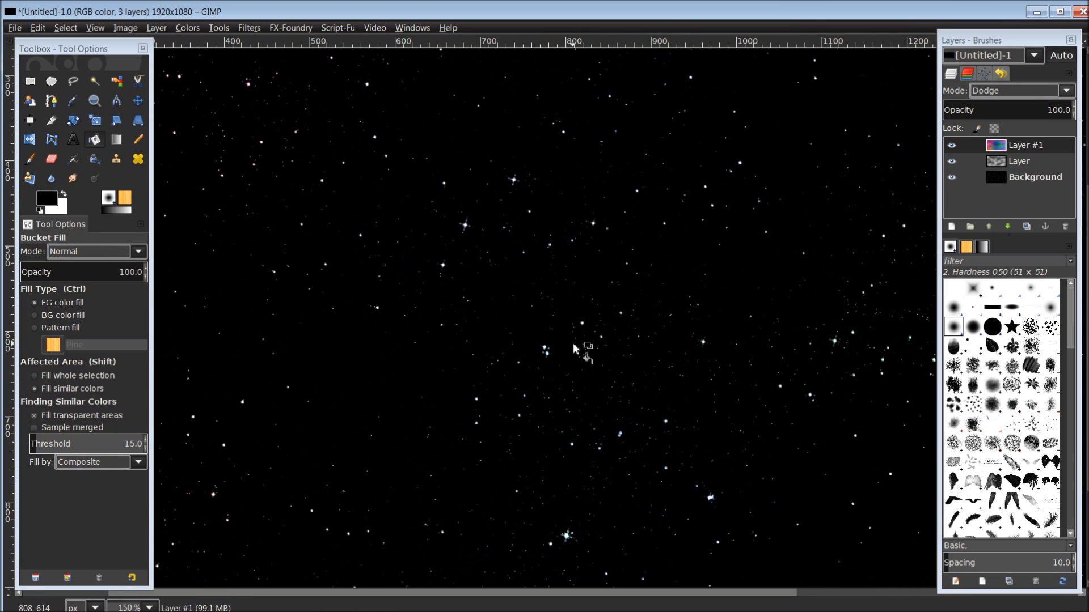
pyautogui.press('-')
pyautogui.press('-')
pyautogui.press('-')
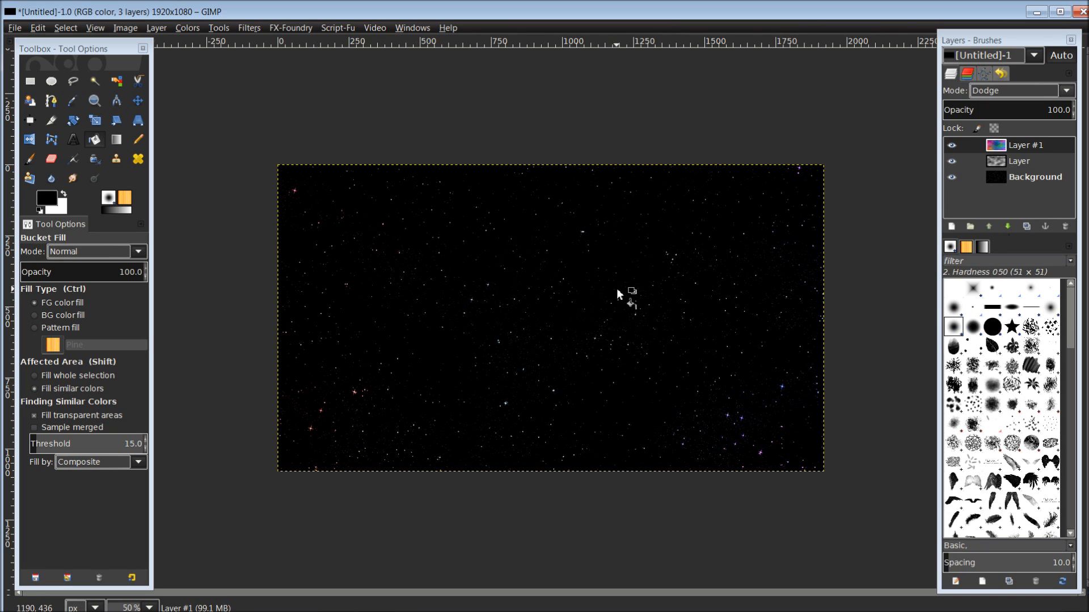
pyautogui.press('+')
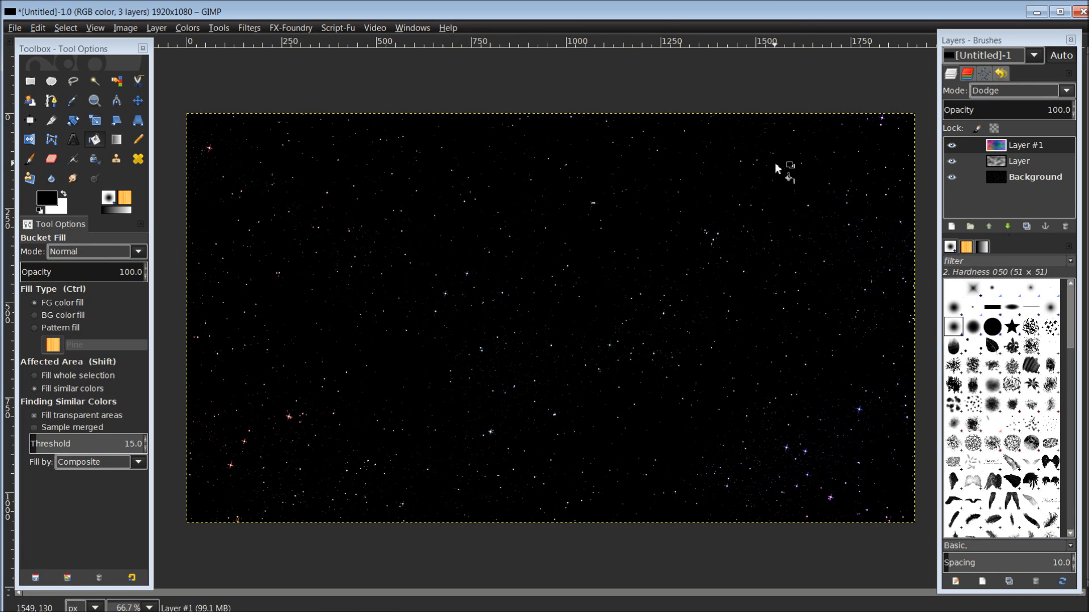
# Add a new transparent layer of 700 × 700 px above the plasma layer
pyautogui.click(1001, 42)
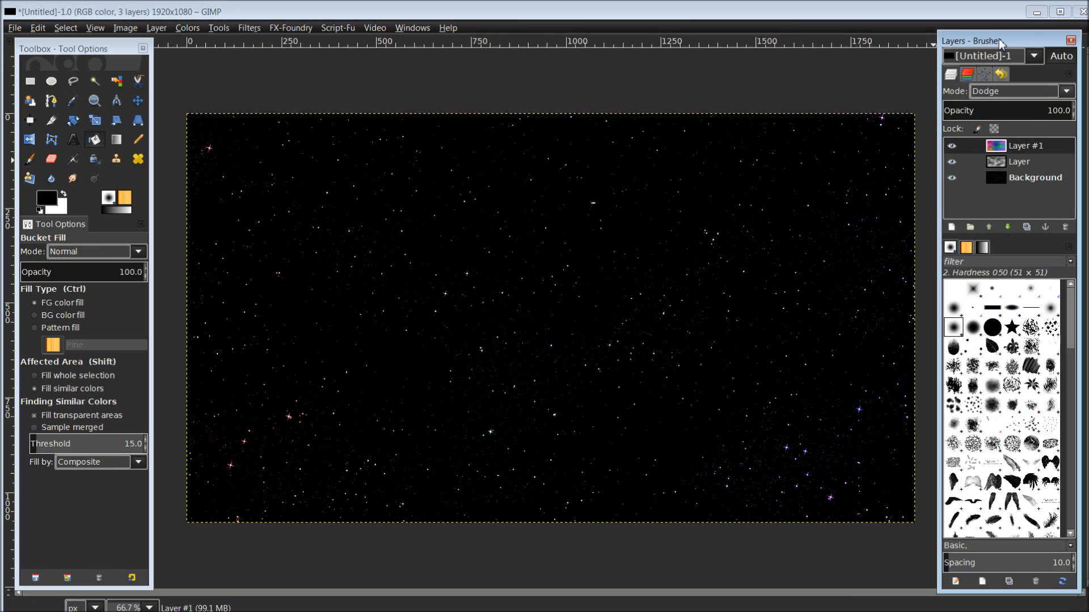
pyautogui.moveTo(1001, 42); pyautogui.dragTo(925, 57)
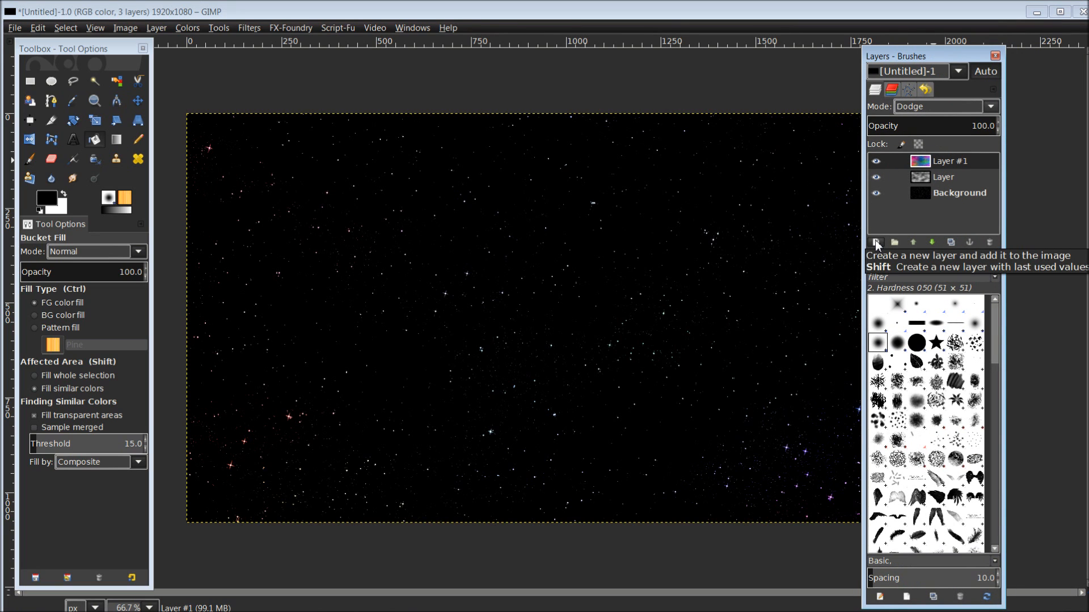
pyautogui.click(876, 244)
pyautogui.moveTo(189, 67); pyautogui.dragTo(497, 136)
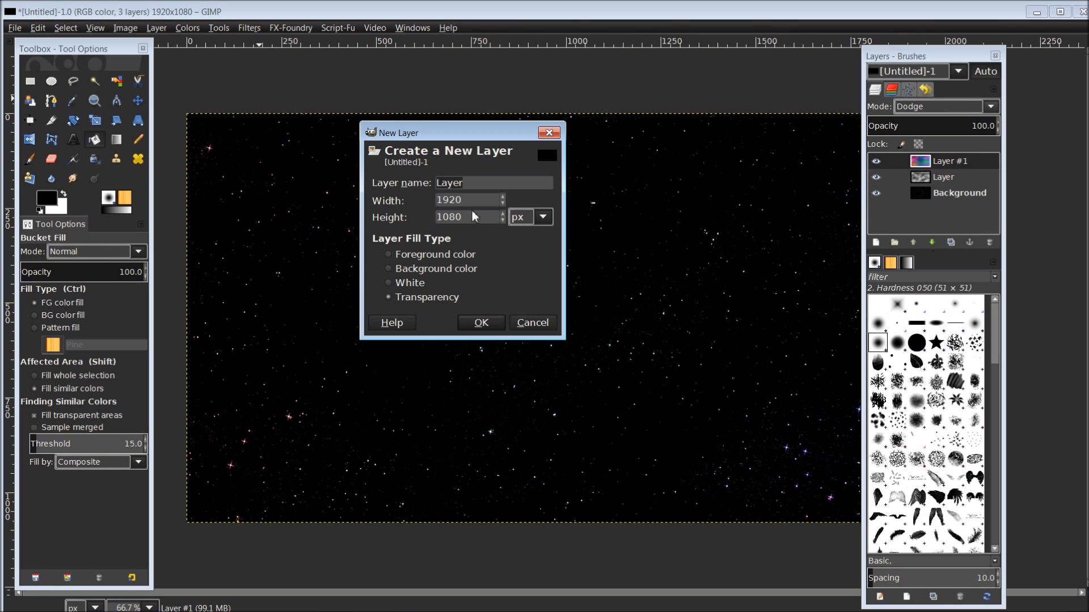
pyautogui.moveTo(464, 201); pyautogui.dragTo(419, 204)
pyautogui.write('700')
pyautogui.doubleClick(468, 224)
pyautogui.write('700')
pyautogui.click(482, 322)
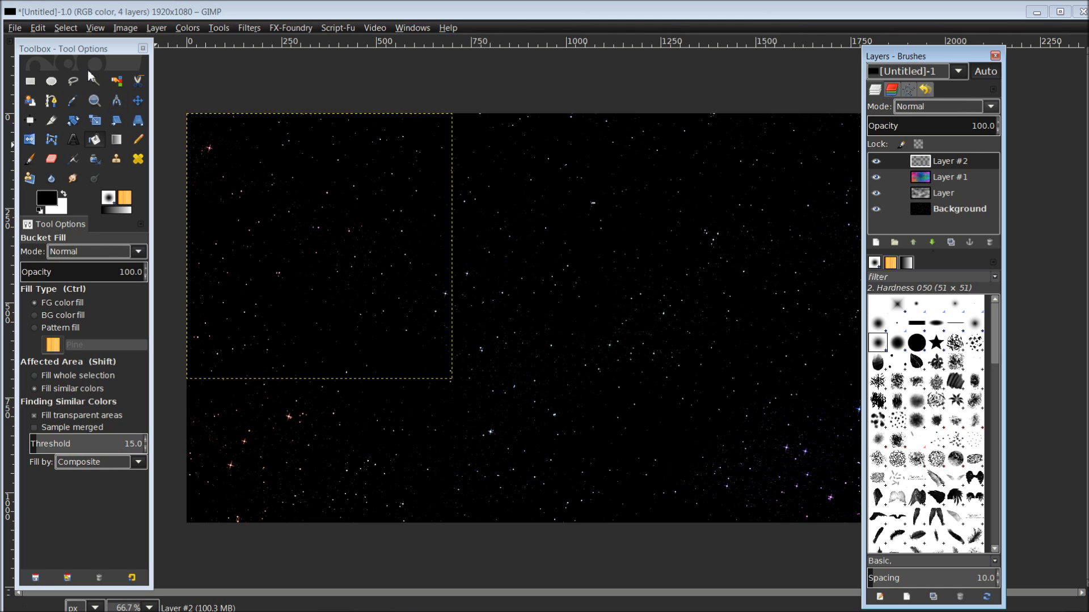
# Set the foreground color to violet 5926dc and bucket-fill the whole 700 × 700 px layer with it
pyautogui.moveTo(80, 53); pyautogui.dragTo(99, 62)
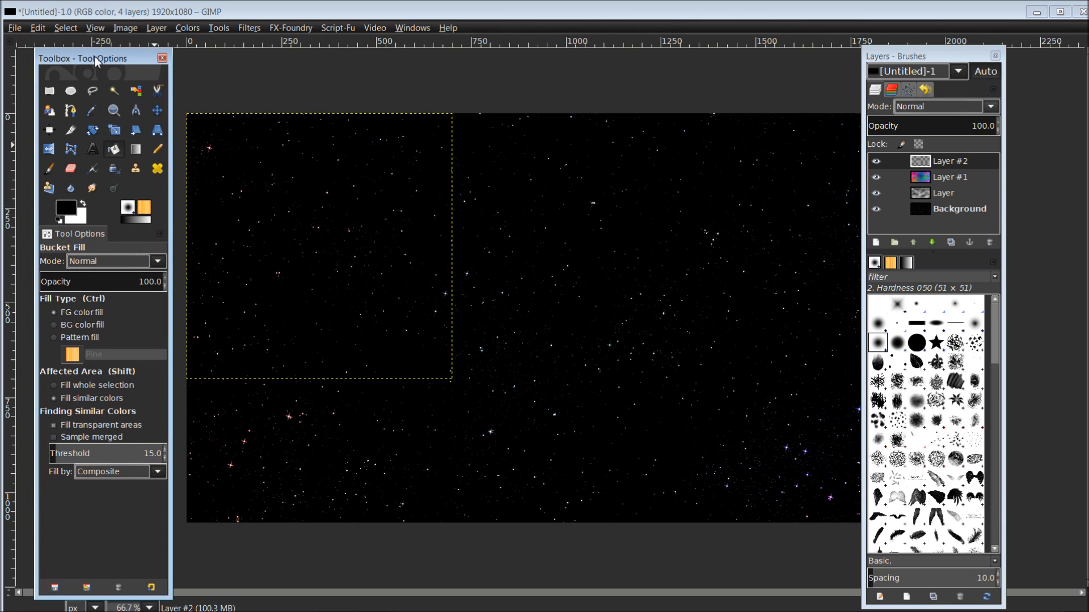
pyautogui.click(113, 152)
pyautogui.click(67, 210)
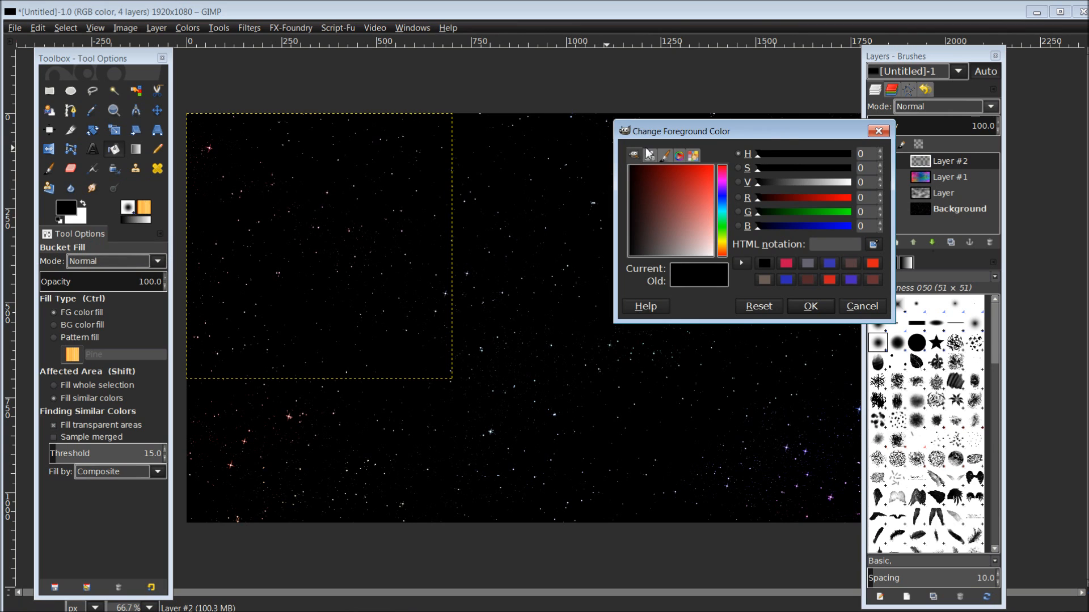
pyautogui.moveTo(773, 136); pyautogui.dragTo(652, 119)
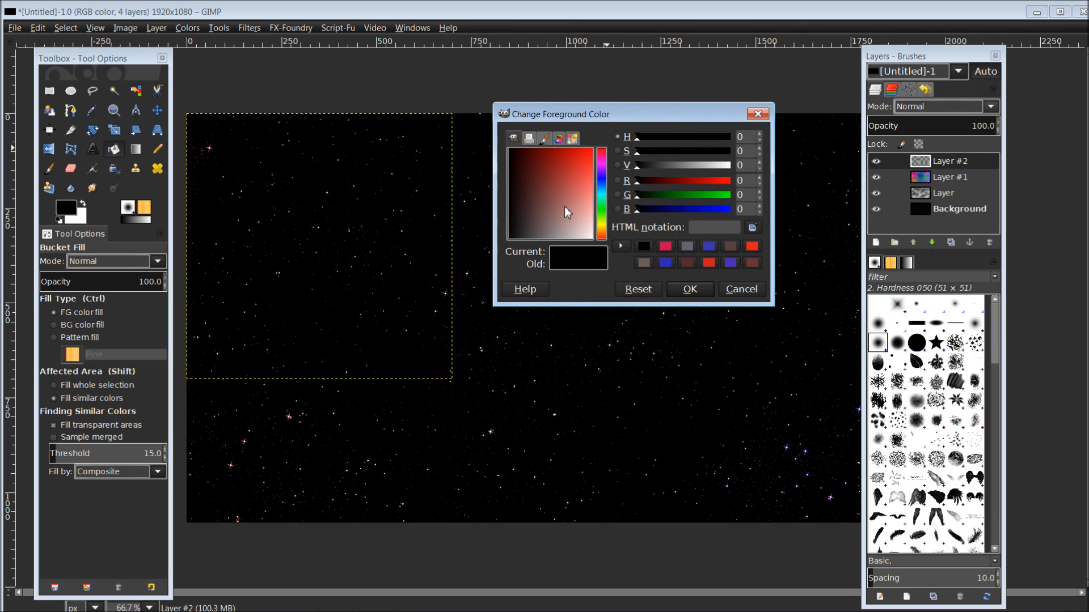
pyautogui.moveTo(603, 175); pyautogui.dragTo(571, 166)
pyautogui.click(584, 163)
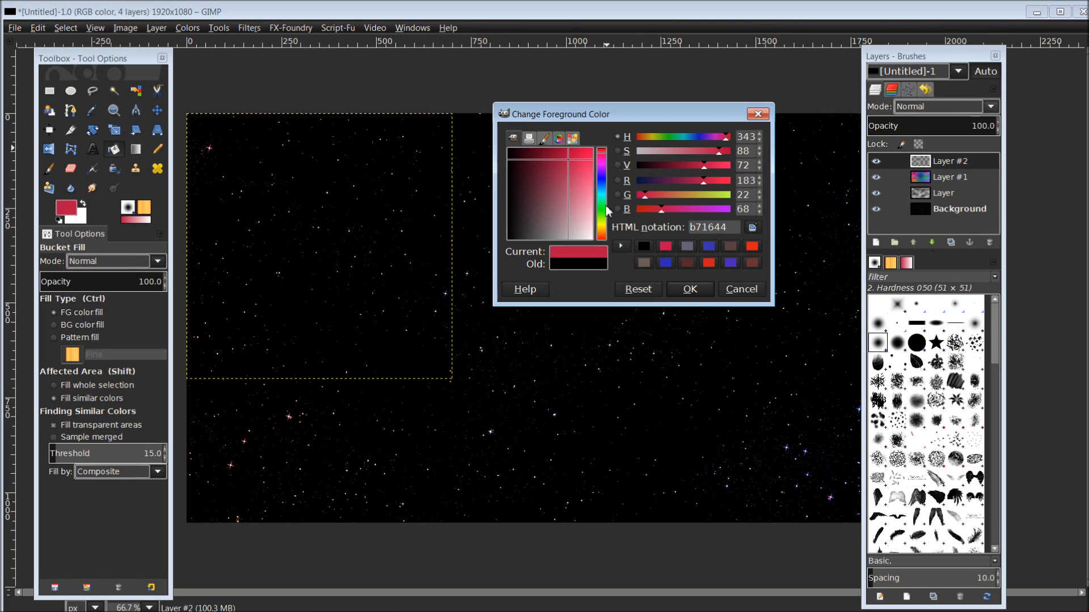
pyautogui.click(603, 222)
pyautogui.moveTo(583, 163)
pyautogui.mouseDown()
pyautogui.moveTo(588, 173)
pyautogui.moveTo(580, 164)
pyautogui.mouseUp()
pyautogui.click(601, 175)
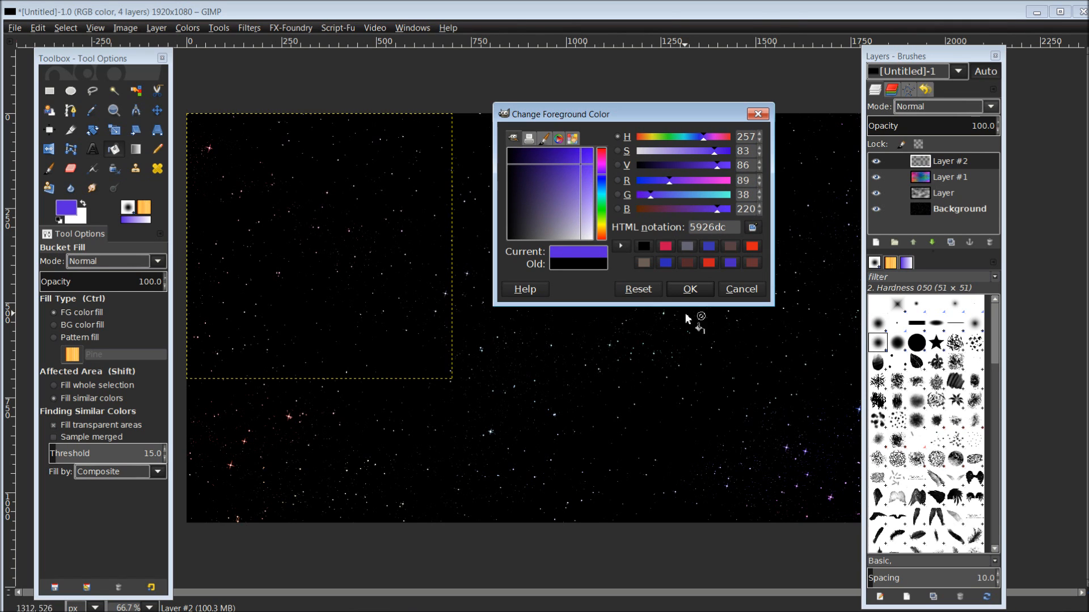
pyautogui.click(690, 290)
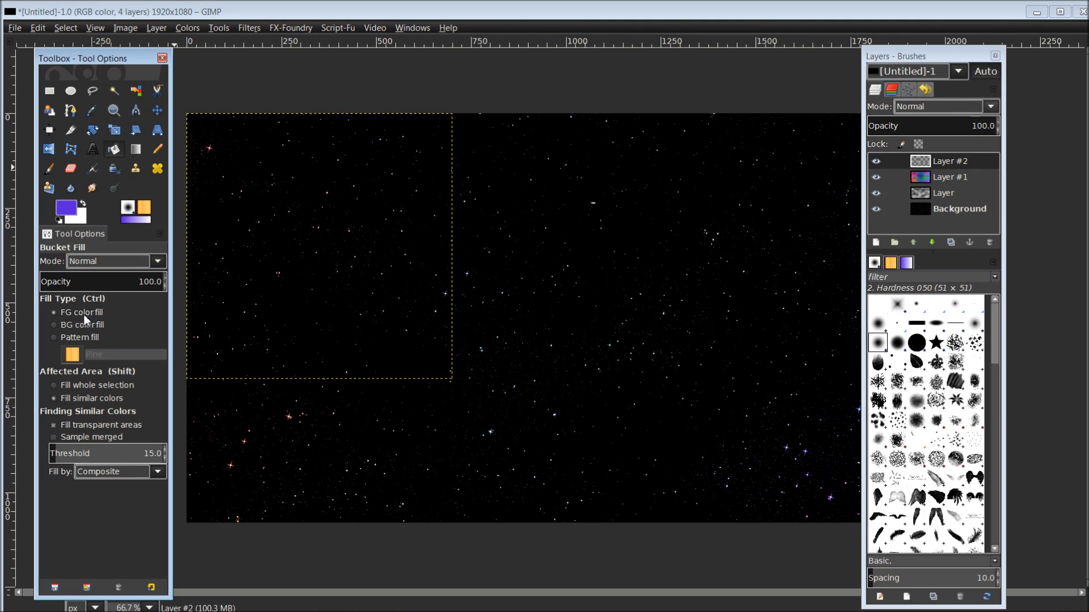
pyautogui.click(69, 387)
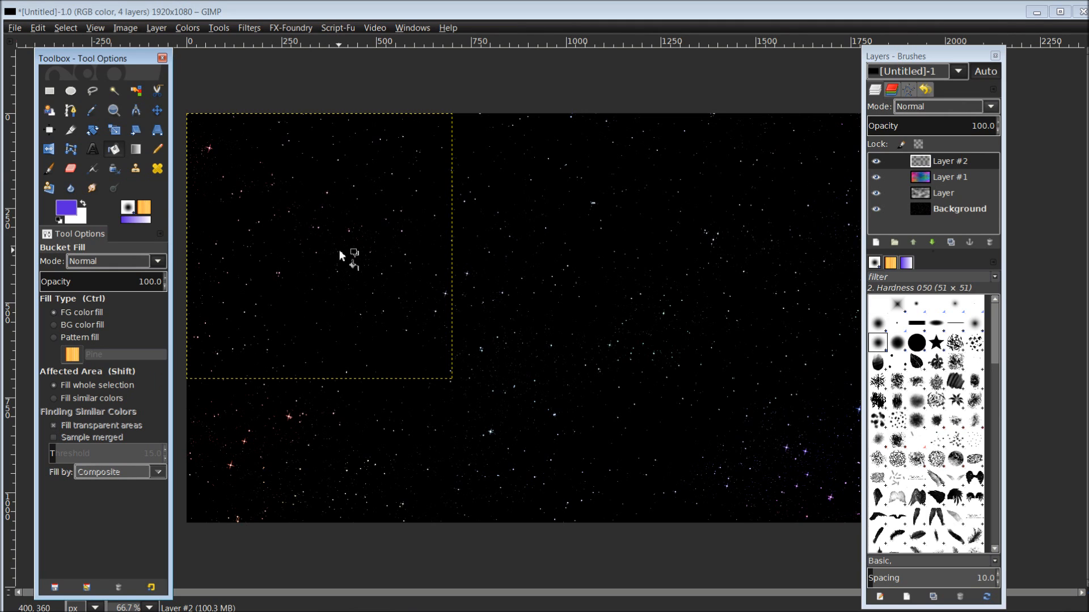
pyautogui.click(298, 247)
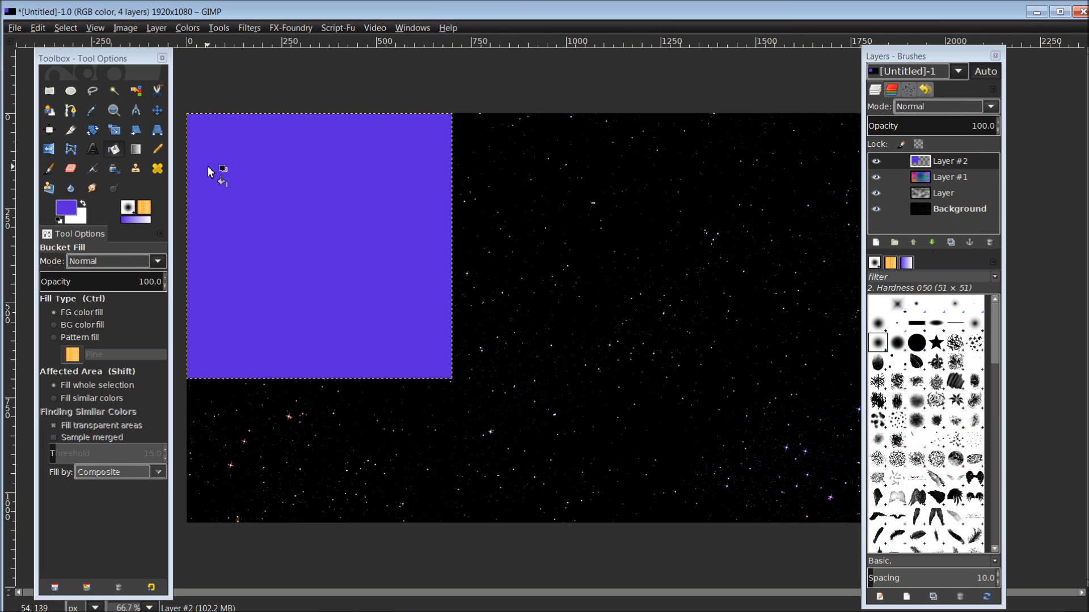
# Switch to the Paintbrush and set the foreground color to grey 908c9a
pyautogui.click(50, 170)
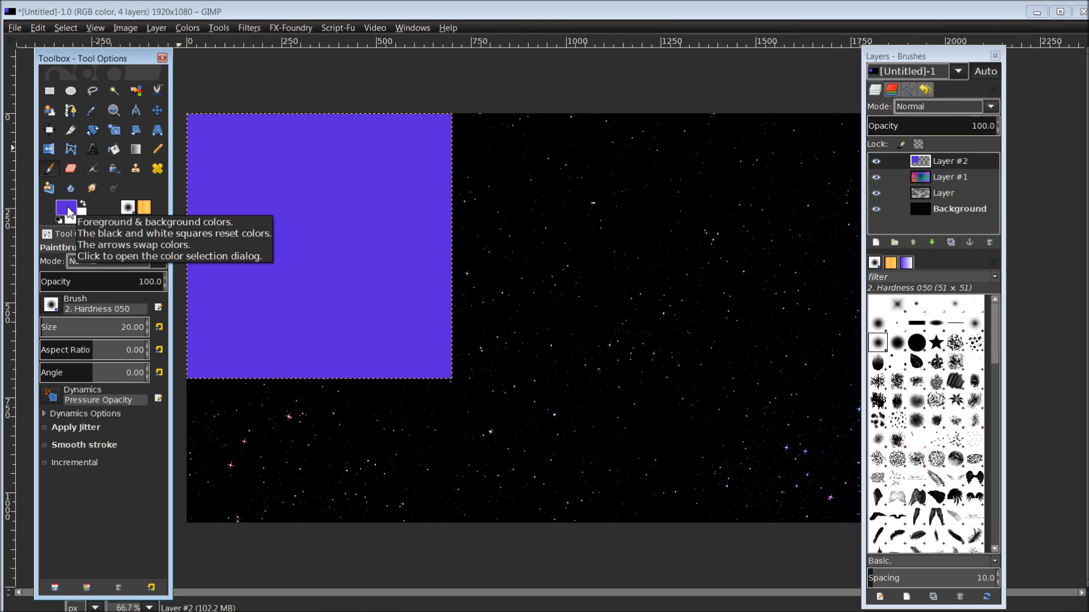
pyautogui.click(68, 213)
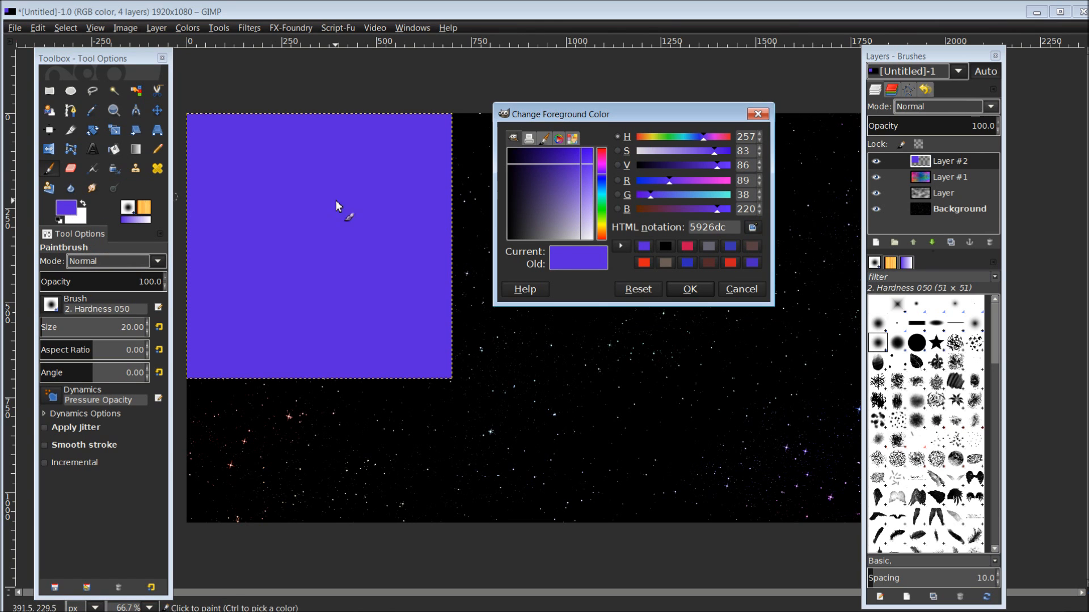
pyautogui.moveTo(590, 114); pyautogui.dragTo(593, 168)
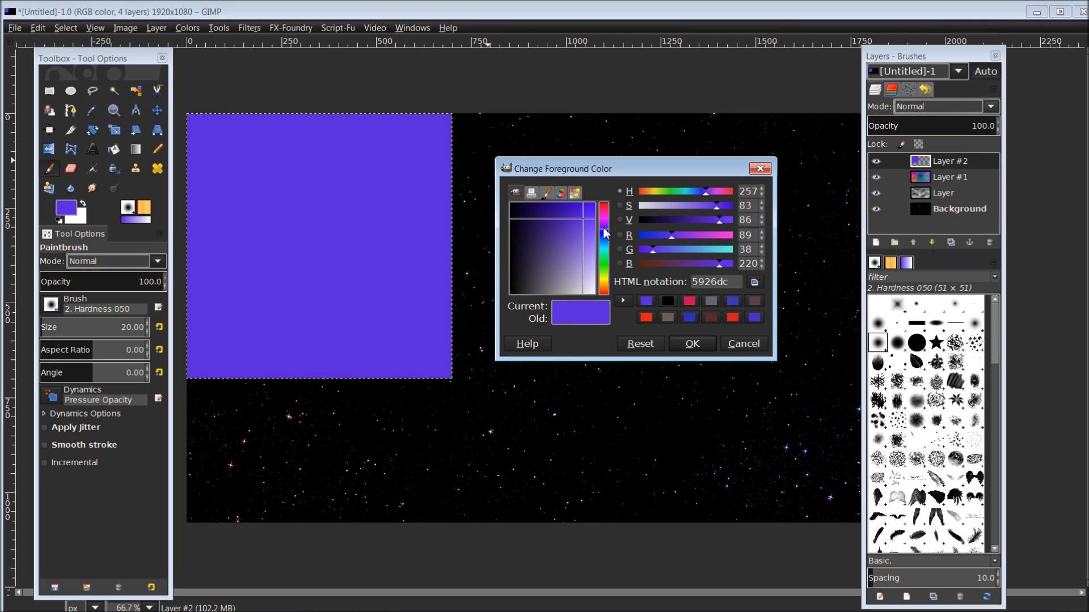
pyautogui.click(571, 247)
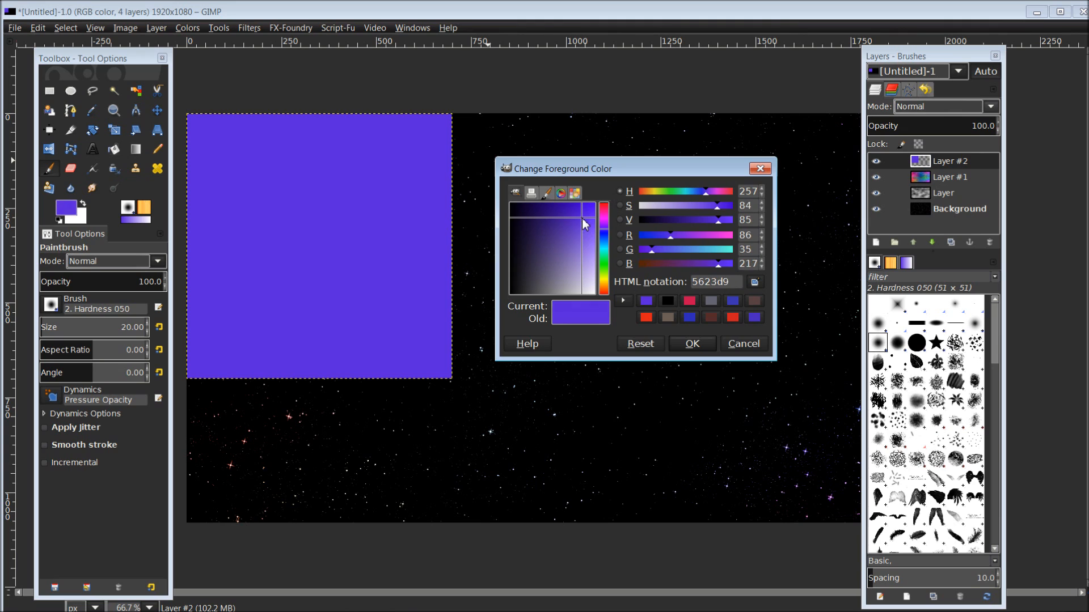
pyautogui.moveTo(572, 247); pyautogui.dragTo(562, 291)
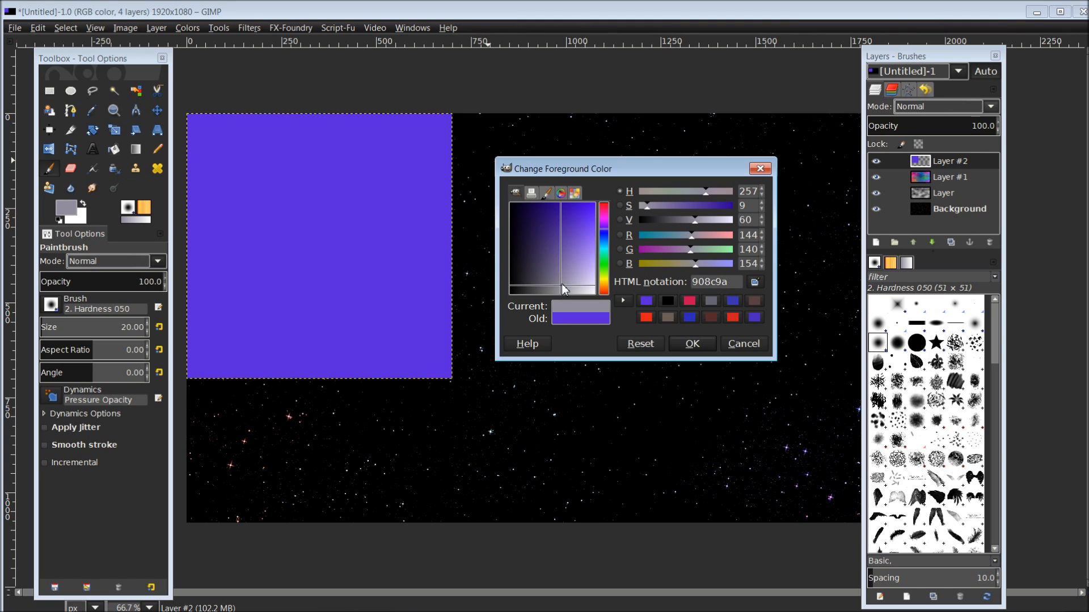
pyautogui.click(692, 344)
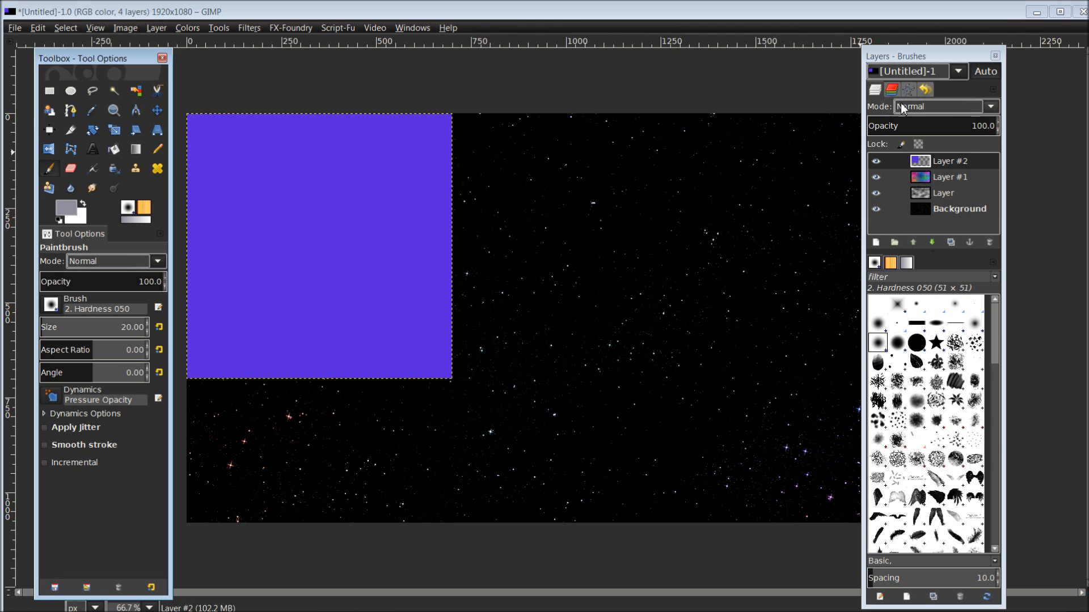
# Paint grey texture patches over the violet square with the Acrylic 02 brush at size 254.80 and opacity 51.9
pyautogui.click(929, 57)
pyautogui.moveTo(930, 58); pyautogui.dragTo(893, 37)
pyautogui.scroll(-1, 882, 339)
pyautogui.scroll(-6, 882, 340)
pyautogui.scroll(7, 881, 340)
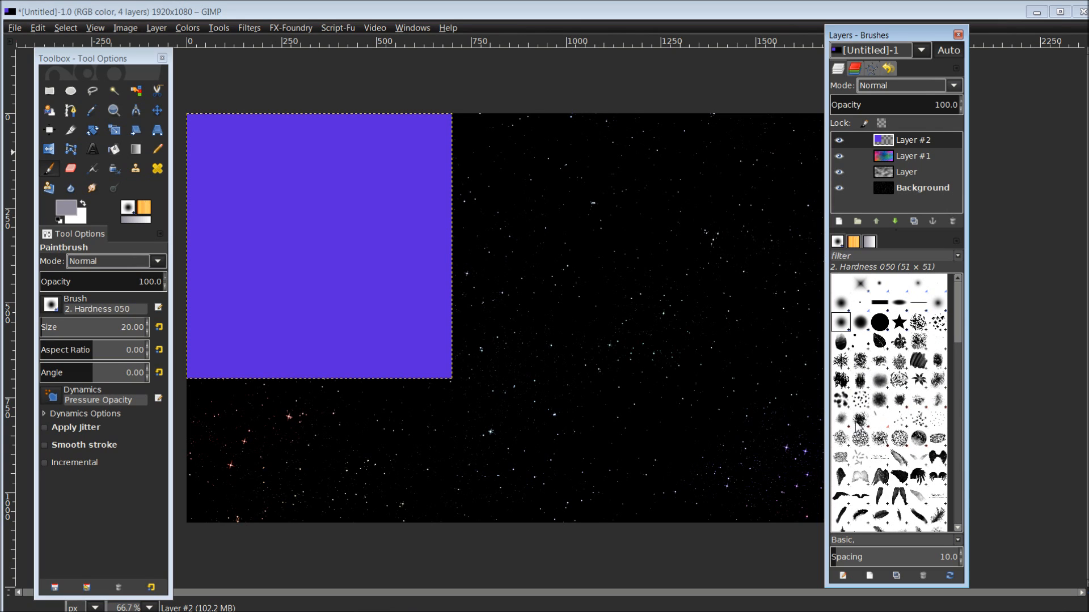
pyautogui.click(842, 419)
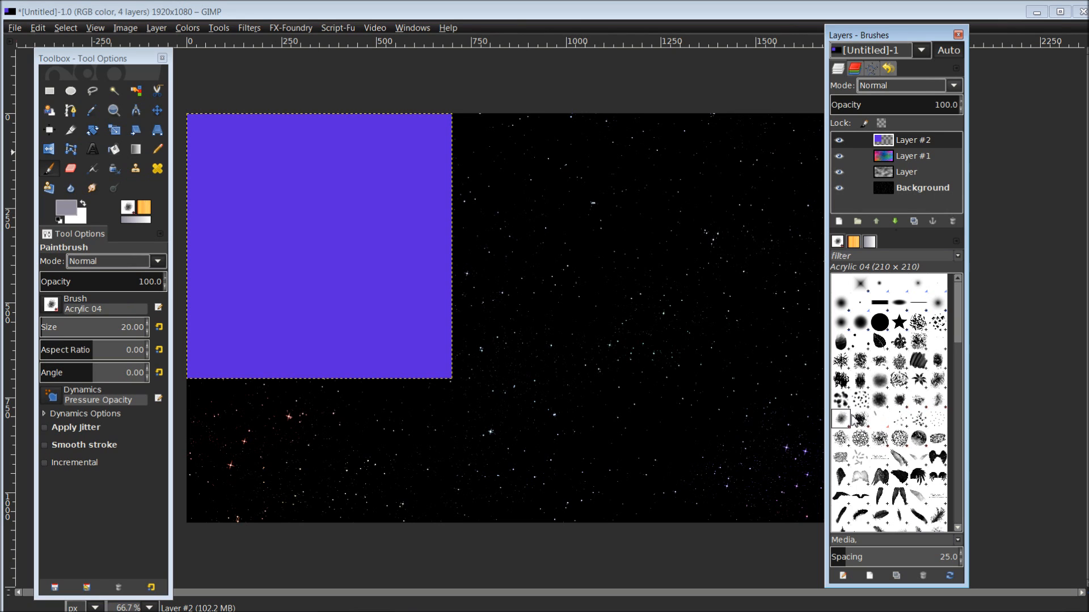
pyautogui.click(921, 403)
pyautogui.click(116, 326)
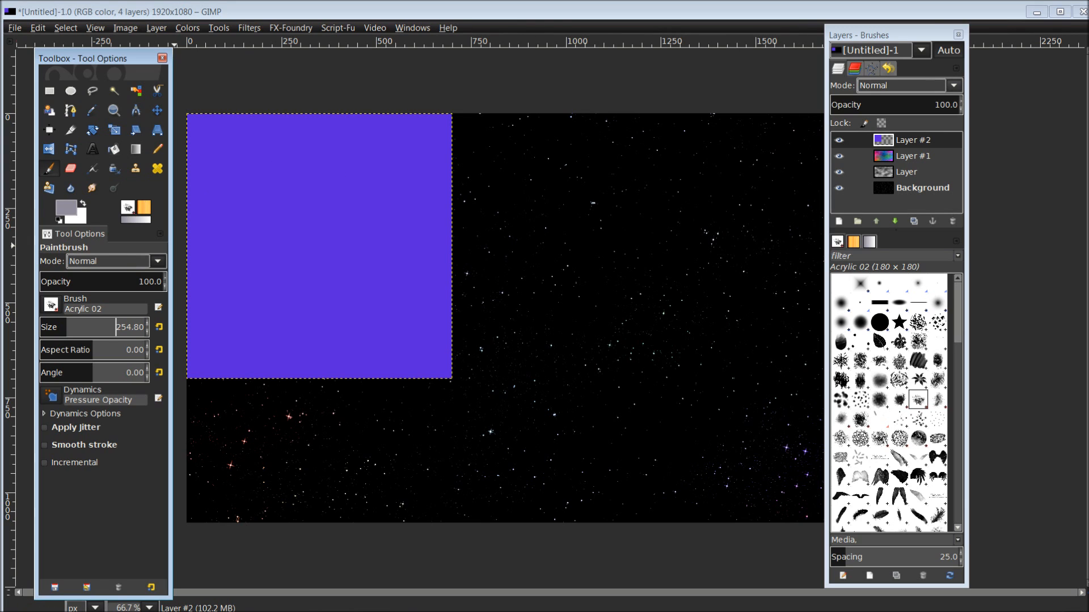
pyautogui.click(103, 284)
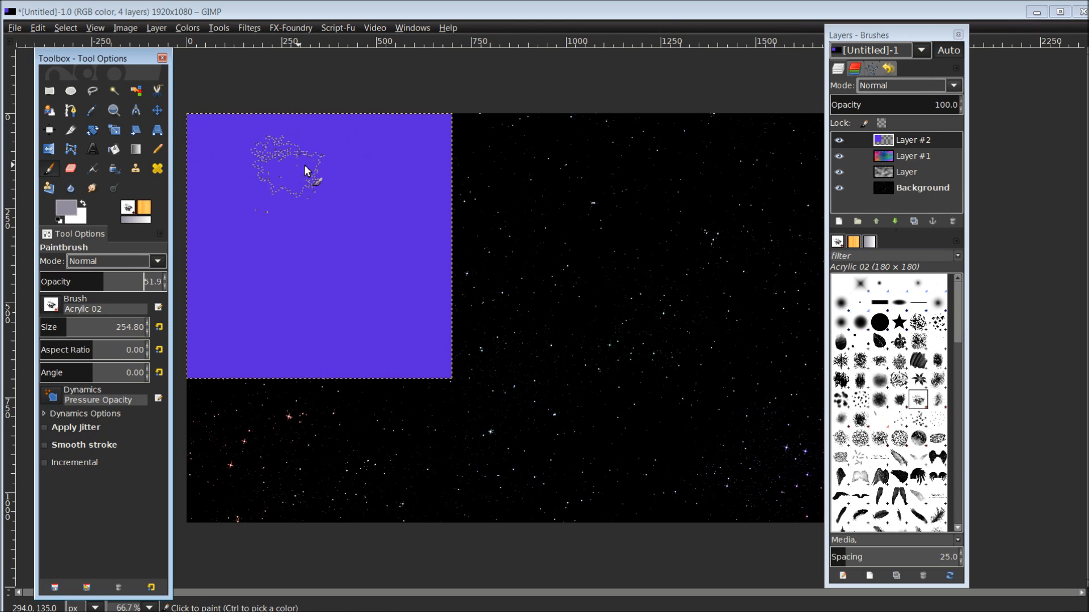
pyautogui.moveTo(209, 146)
pyautogui.mouseDown()
pyautogui.moveTo(254, 148)
pyautogui.moveTo(265, 186)
pyautogui.moveTo(249, 226)
pyautogui.moveTo(341, 308)
pyautogui.moveTo(406, 306)
pyautogui.moveTo(427, 231)
pyautogui.moveTo(342, 240)
pyautogui.moveTo(291, 355)
pyautogui.moveTo(189, 343)
pyautogui.moveTo(211, 314)
pyautogui.moveTo(278, 292)
pyautogui.moveTo(368, 161)
pyautogui.moveTo(357, 152)
pyautogui.moveTo(300, 209)
pyautogui.moveTo(360, 190)
pyautogui.moveTo(404, 151)
pyautogui.moveTo(418, 223)
pyautogui.moveTo(419, 349)
pyautogui.moveTo(226, 249)
pyautogui.moveTo(218, 188)
pyautogui.moveTo(220, 223)
pyautogui.moveTo(390, 265)
pyautogui.moveTo(339, 273)
pyautogui.moveTo(311, 146)
pyautogui.moveTo(370, 192)
pyautogui.moveTo(365, 263)
pyautogui.moveTo(427, 318)
pyautogui.moveTo(231, 263)
pyautogui.moveTo(232, 282)
pyautogui.moveTo(313, 296)
pyautogui.mouseUp()
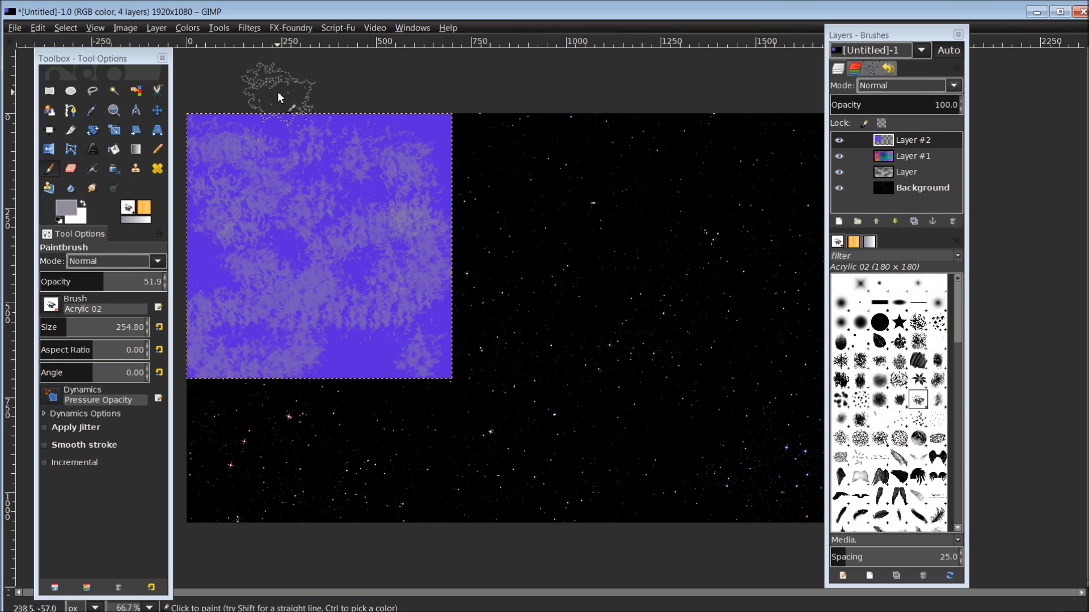
# Start Map Object on the painted layer with live preview and no wireframe, mapping to a Sphere with a transparent background
pyautogui.click(247, 28)
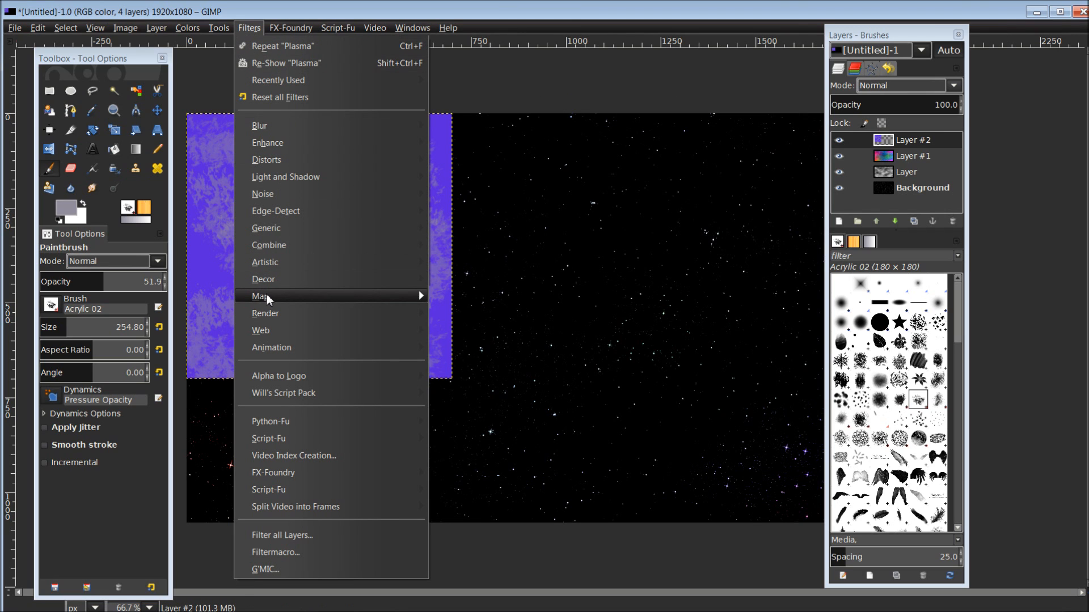
pyautogui.moveTo(266, 298)
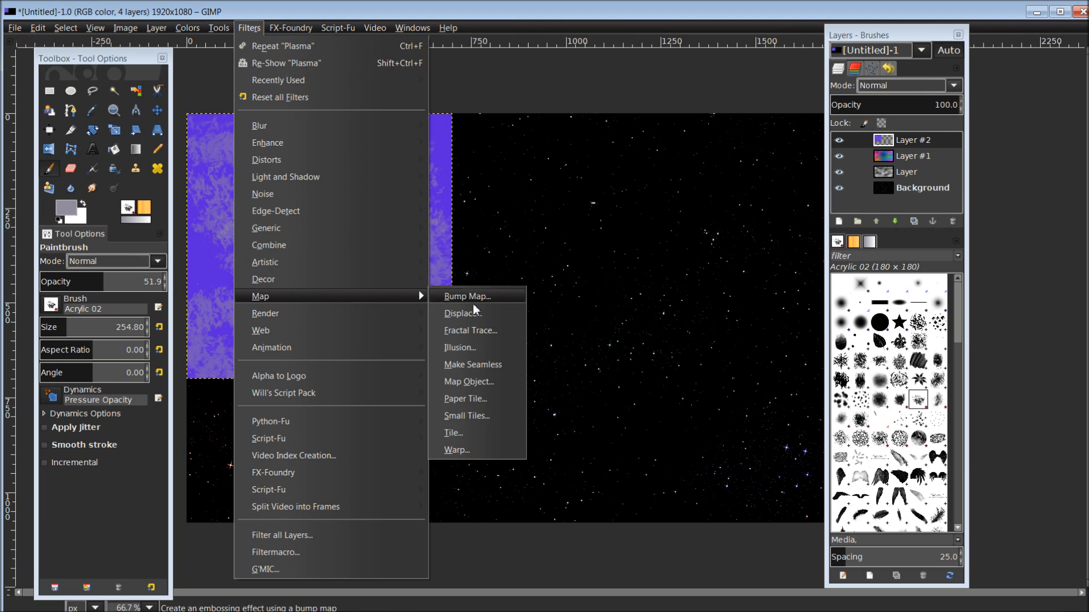
pyautogui.click(484, 383)
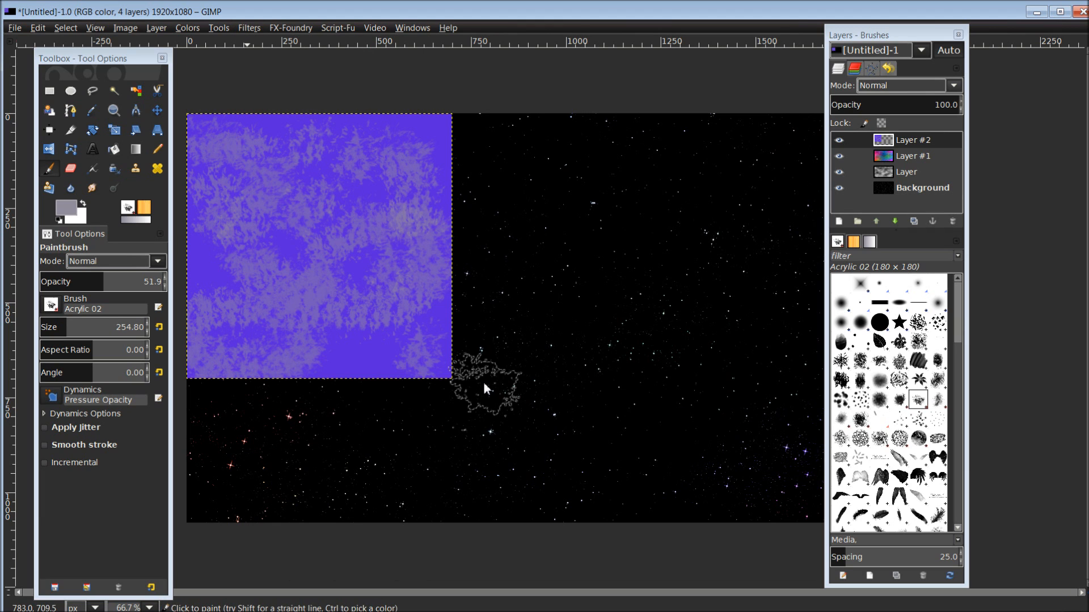
pyautogui.moveTo(560, 204); pyautogui.dragTo(598, 165)
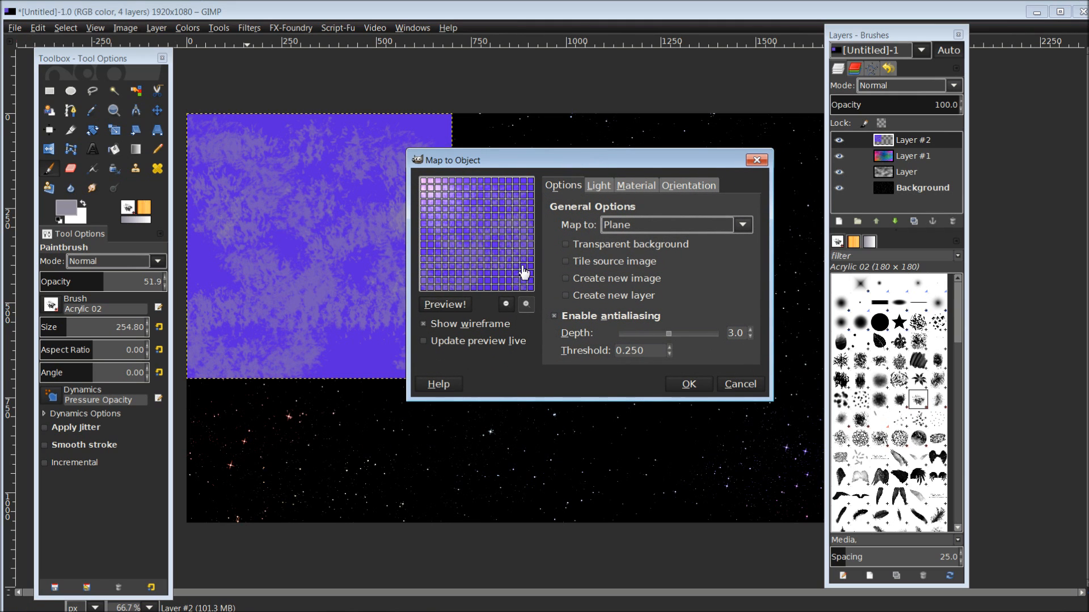
pyautogui.click(422, 323)
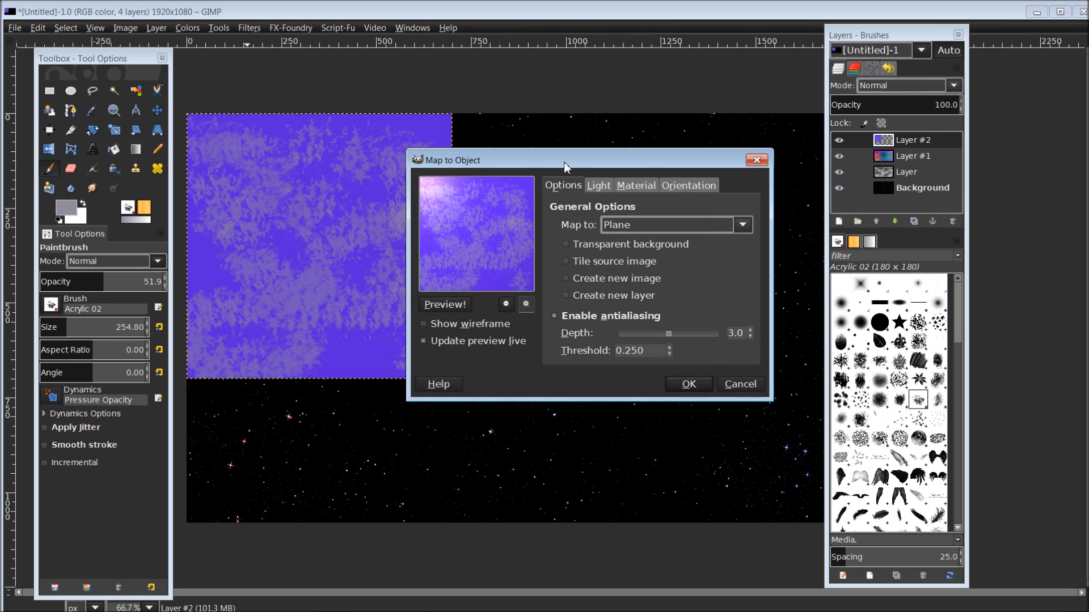
pyautogui.moveTo(564, 163); pyautogui.dragTo(525, 186)
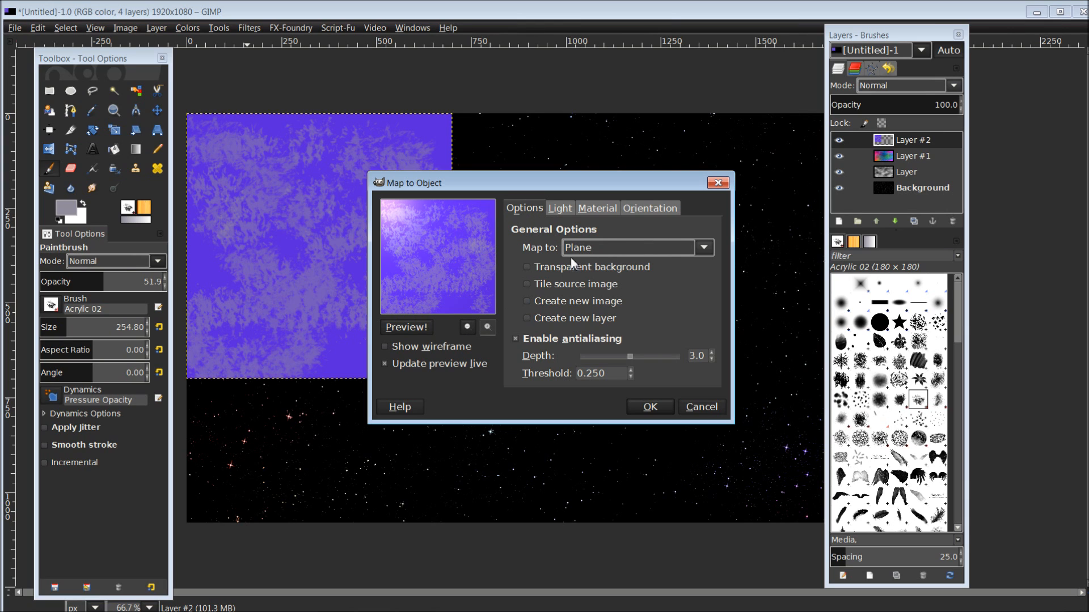
pyautogui.click(613, 249)
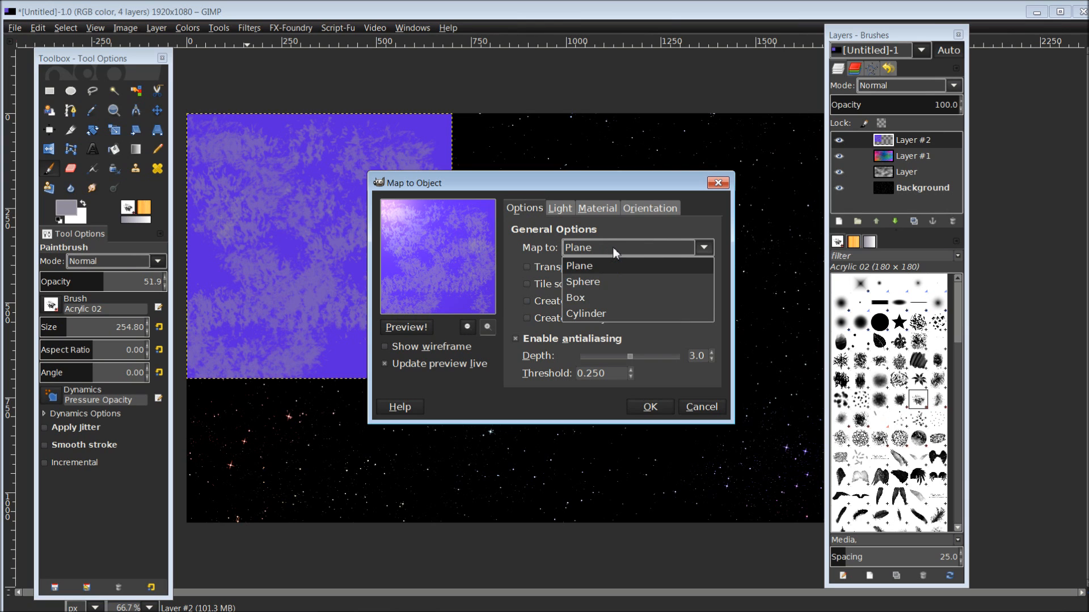
pyautogui.click(614, 280)
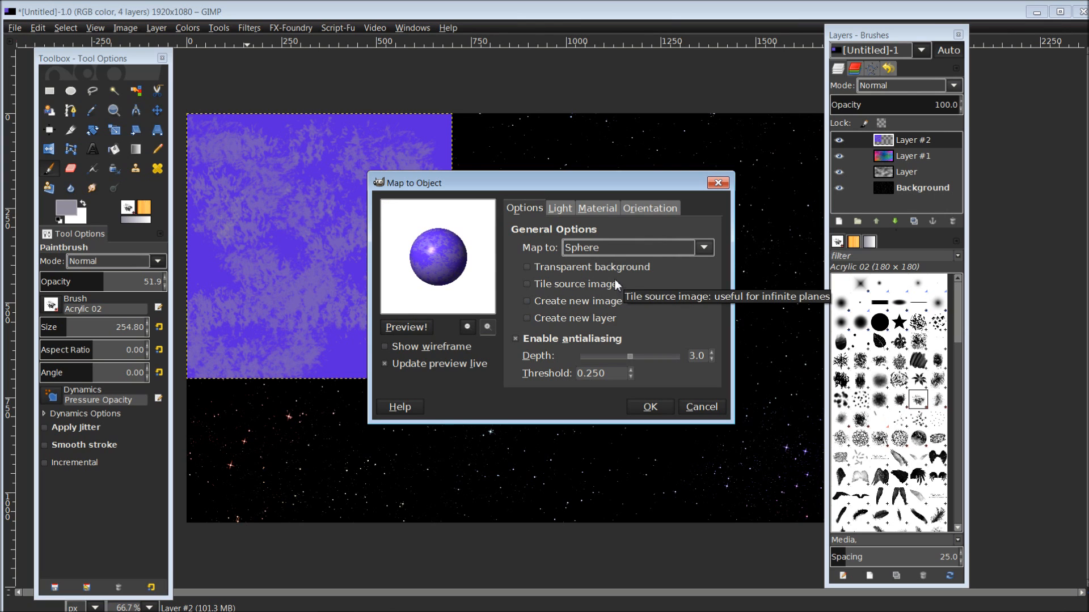
pyautogui.click(528, 267)
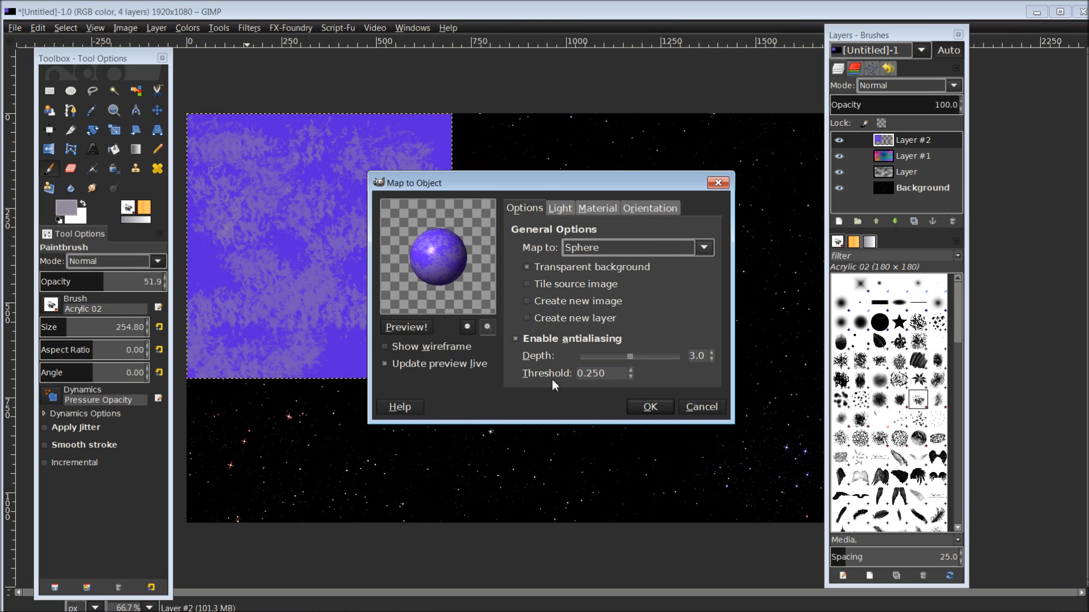
# Set the sphere's light source type to Directional light
pyautogui.click(560, 211)
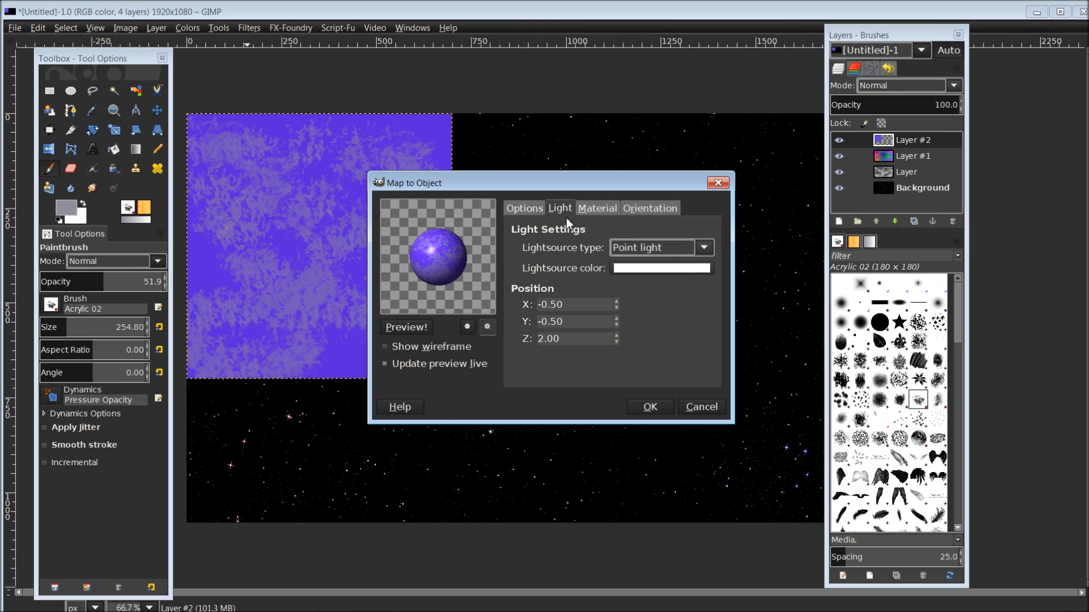
pyautogui.click(672, 246)
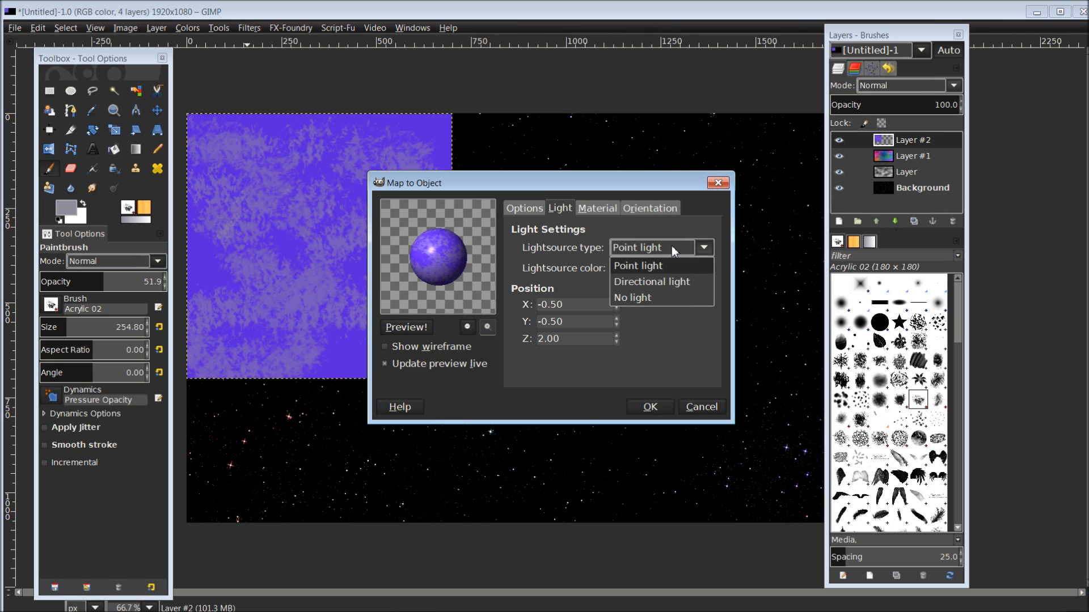
pyautogui.click(676, 284)
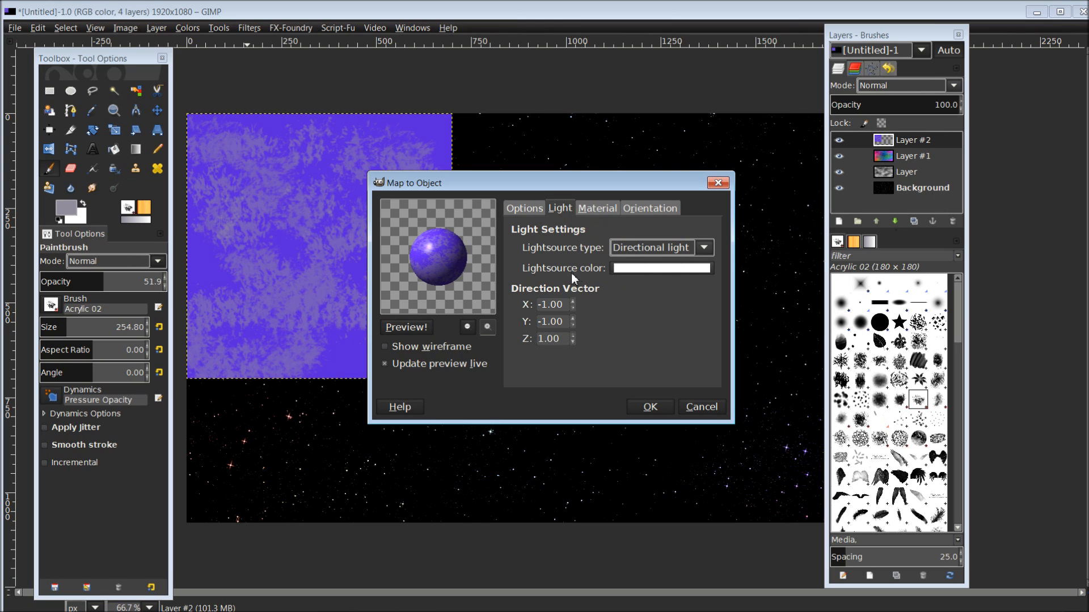
# Set the sphere material's ambient intensity to 0 and its specular reflectivity to 0
pyautogui.click(598, 208)
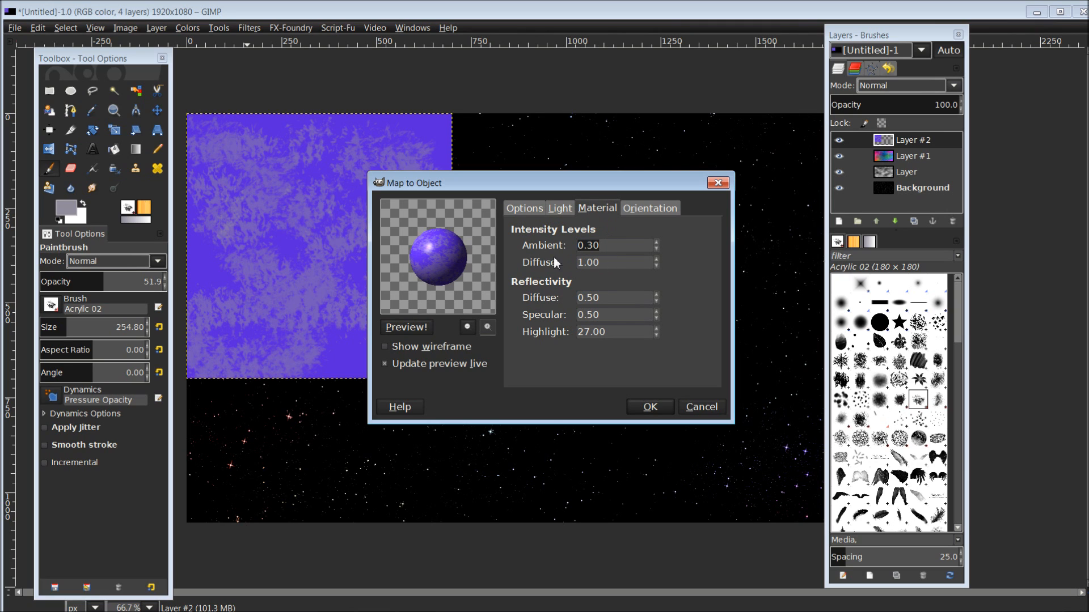
pyautogui.moveTo(602, 246); pyautogui.dragTo(570, 245)
pyautogui.write('0')
pyautogui.click(611, 315)
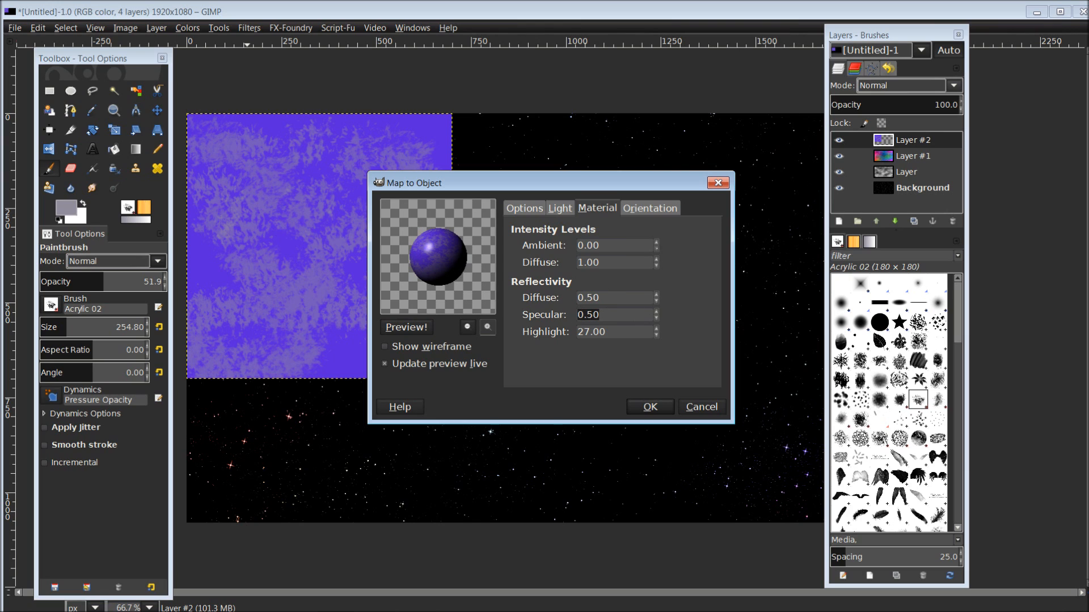
pyautogui.write('0')
pyautogui.click(624, 335)
# Enlarge the sphere by setting its Z position to 0.90000 and apply the mapping
pyautogui.click(653, 208)
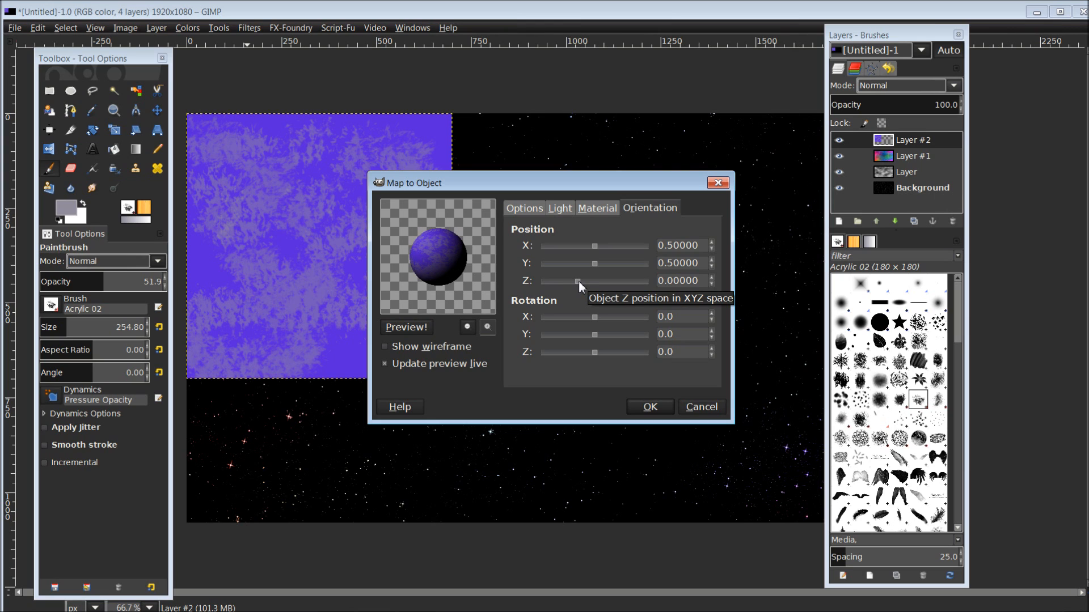
pyautogui.moveTo(576, 279); pyautogui.dragTo(595, 282)
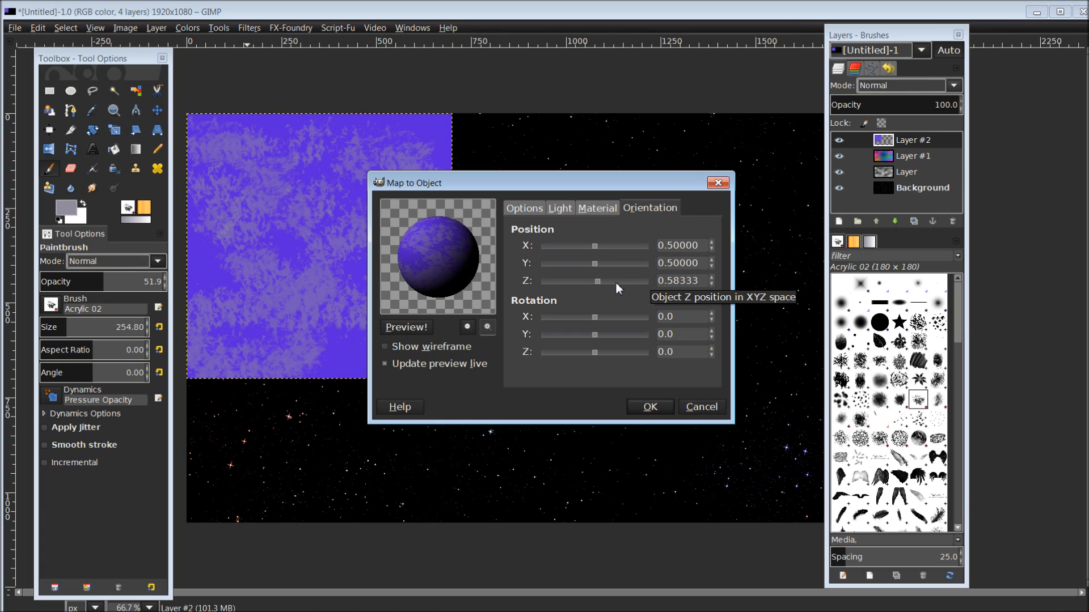
pyautogui.moveTo(599, 281); pyautogui.dragTo(614, 284)
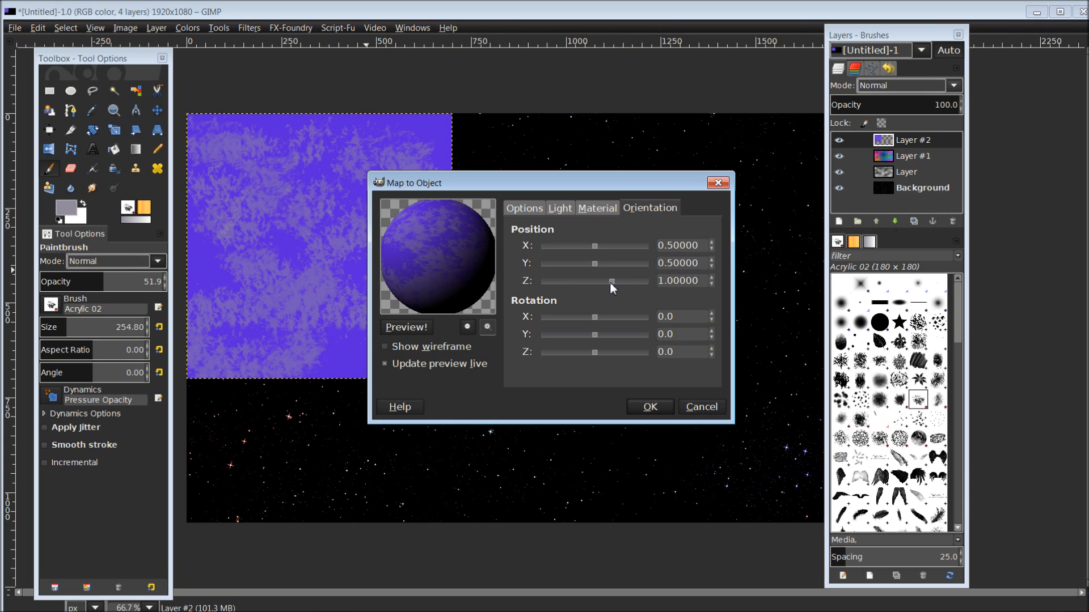
pyautogui.moveTo(611, 284); pyautogui.dragTo(607, 282)
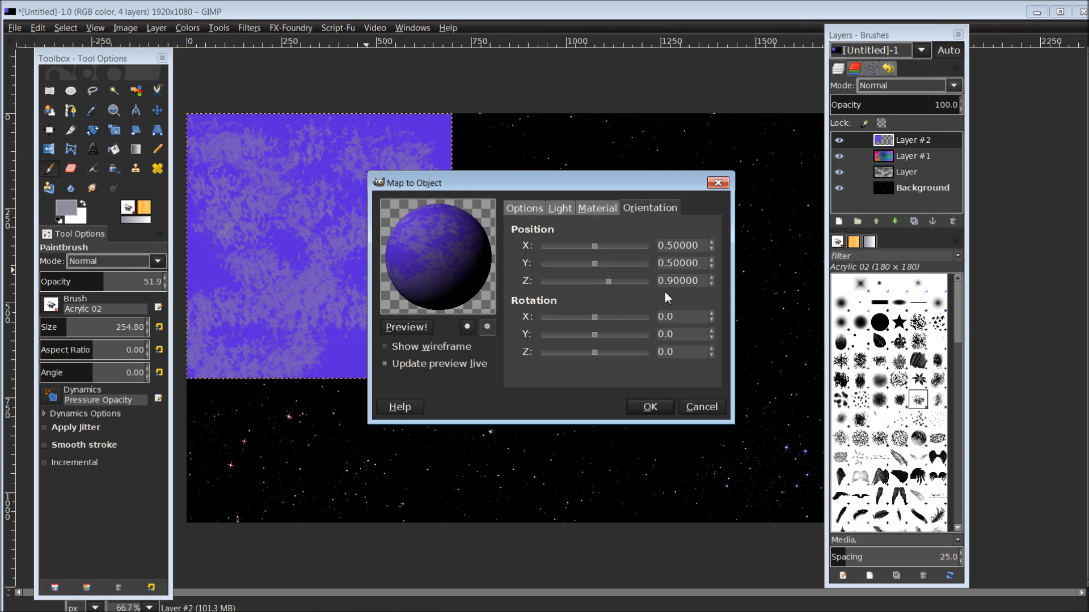
pyautogui.click(652, 405)
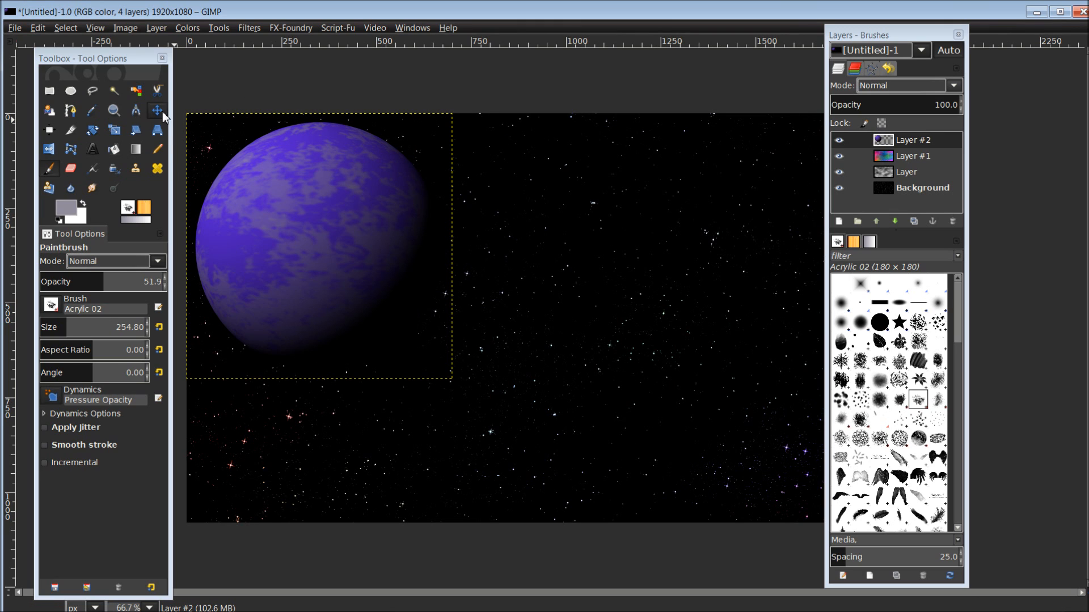
# Move the planet layer to the right side of the starry canvas, slightly below the vertical middle
pyautogui.moveTo(107, 59); pyautogui.dragTo(87, 55)
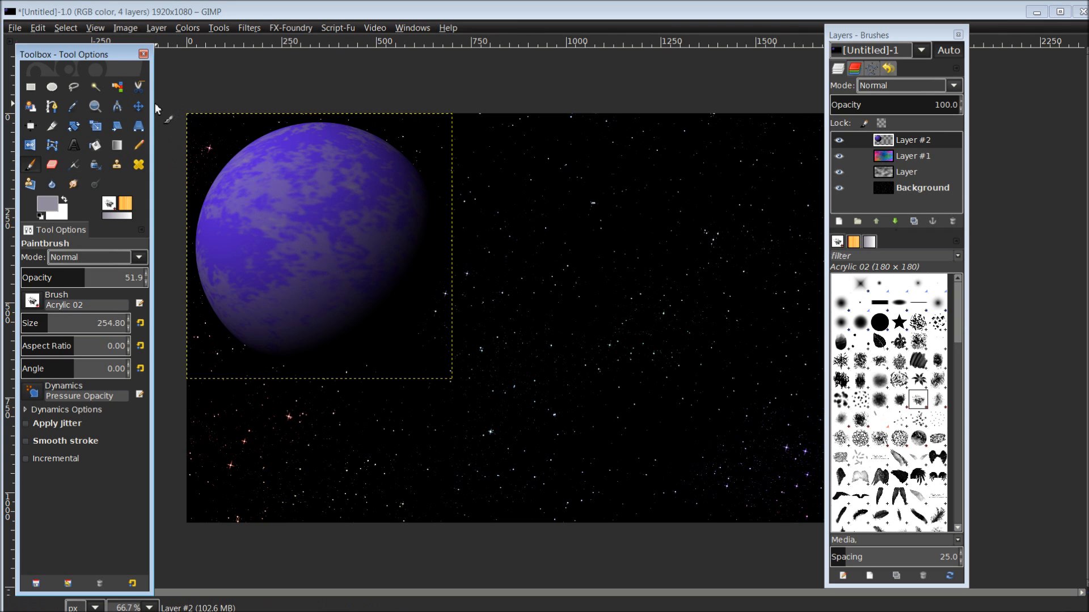
pyautogui.moveTo(94, 55); pyautogui.dragTo(109, 56)
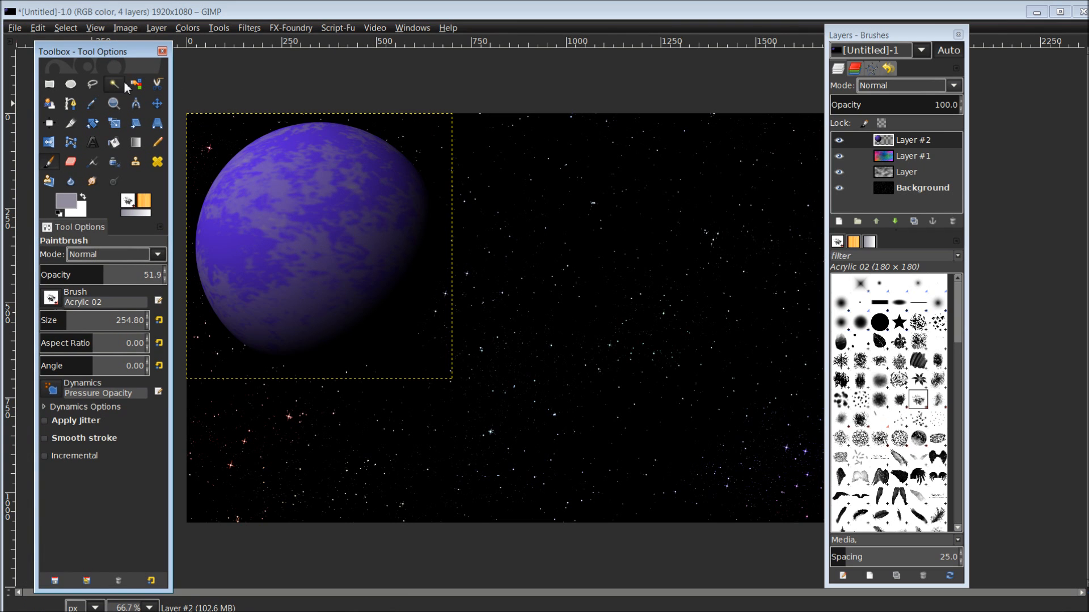
pyautogui.click(158, 104)
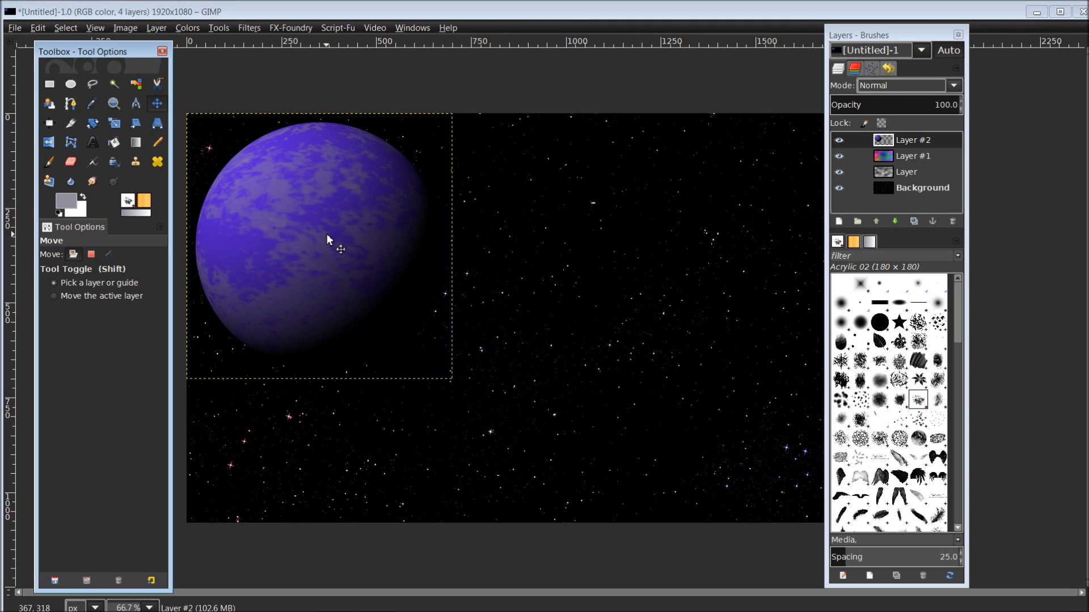
pyautogui.moveTo(326, 234); pyautogui.dragTo(696, 364)
pyautogui.moveTo(903, 23); pyautogui.dragTo(1043, 34)
pyautogui.moveTo(672, 346)
pyautogui.mouseDown()
pyautogui.moveTo(750, 357)
pyautogui.moveTo(765, 334)
pyautogui.mouseUp()
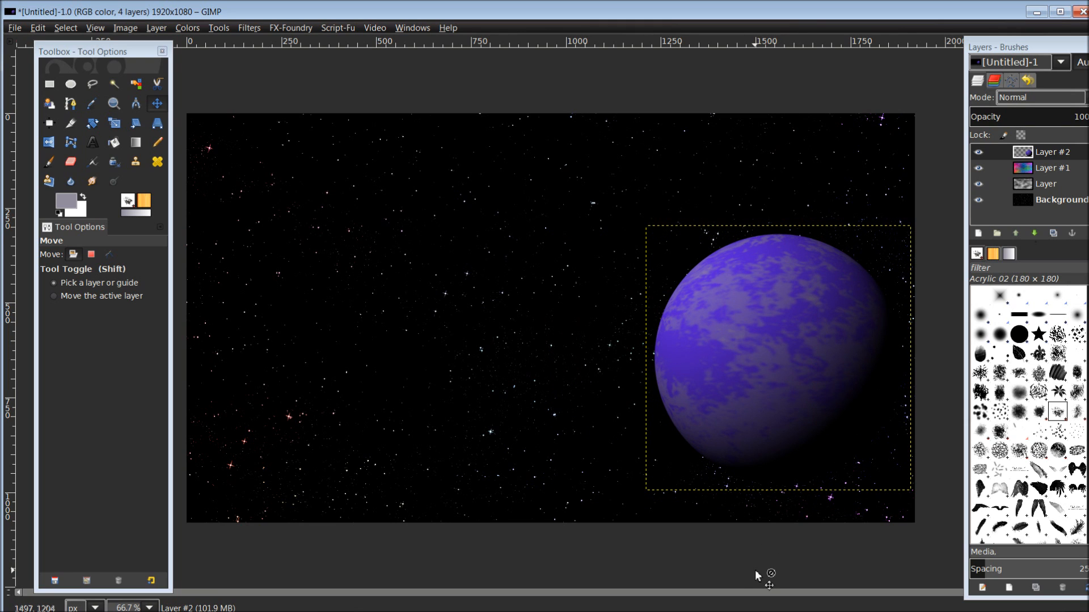
pyautogui.moveTo(1030, 49)
pyautogui.mouseDown()
pyautogui.moveTo(989, 41)
pyautogui.moveTo(1002, 39)
pyautogui.mouseUp()
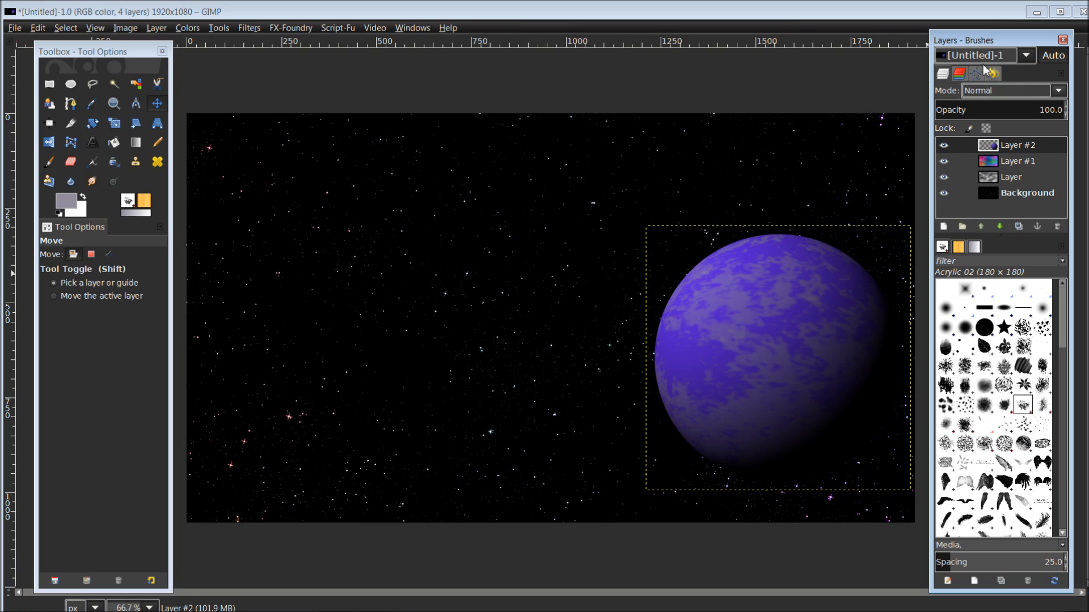
# Create a new transparent layer 100 px wide and 100 px high above the planet layer
pyautogui.moveTo(983, 33); pyautogui.dragTo(962, 37)
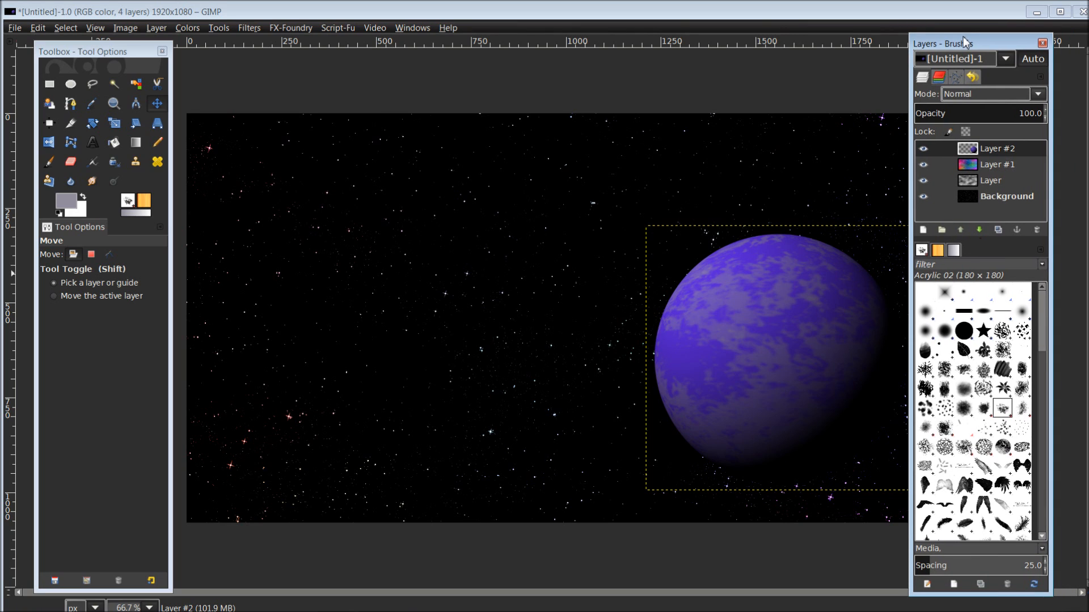
pyautogui.click(923, 230)
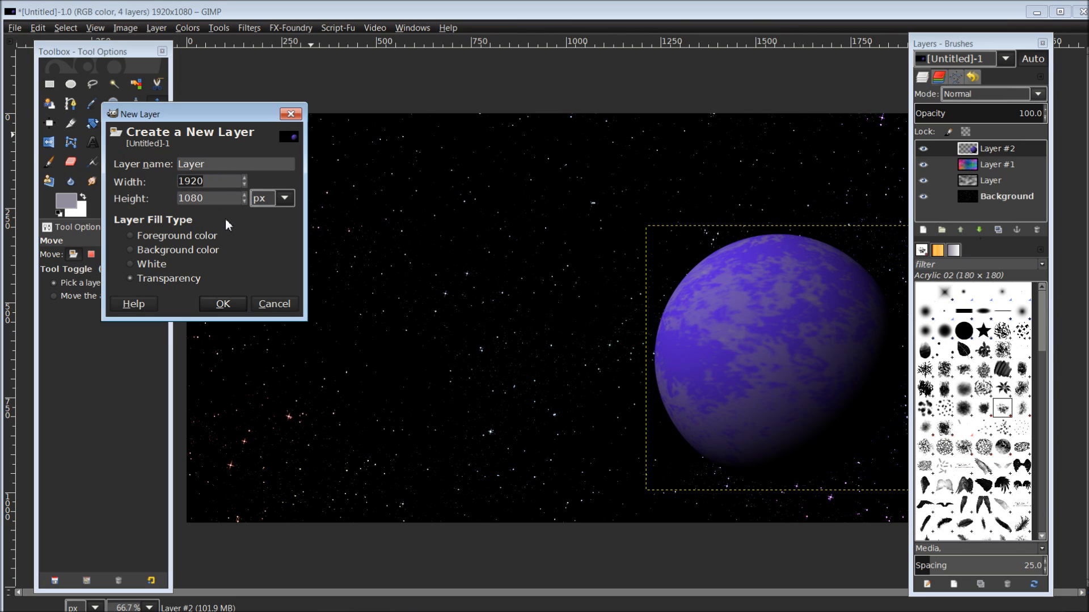
pyautogui.press('Delete')
pyautogui.press('Delete')
pyautogui.press('Delete')
pyautogui.press('Delete')
pyautogui.write('100')
pyautogui.press('Tab')
pyautogui.write('100')
pyautogui.click(223, 304)
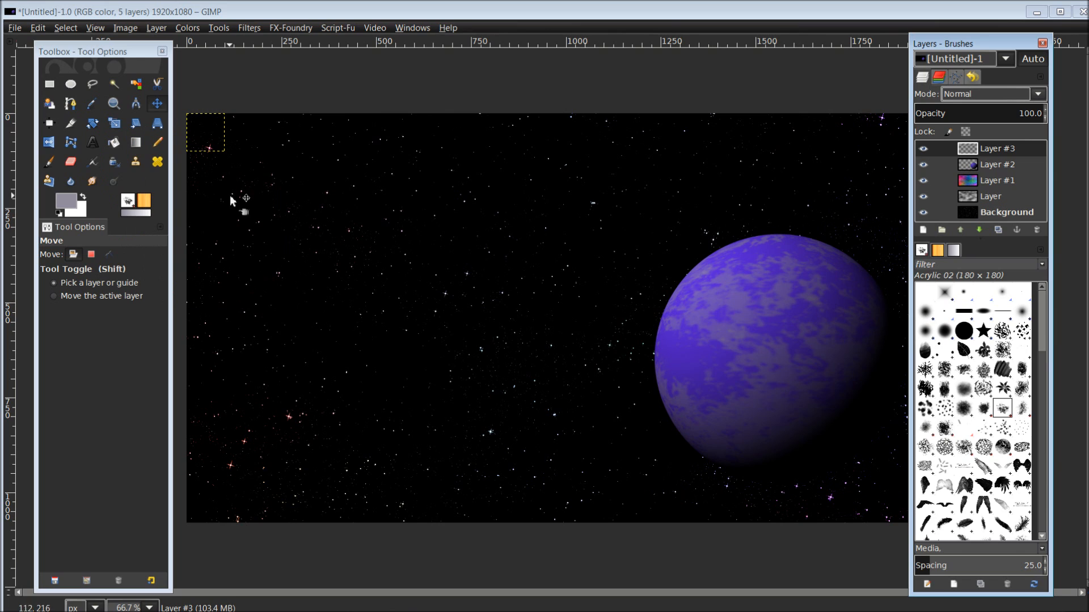
# Restore the default black and white colors and fill the small layer with a linear gradient diagonally from its top-left to bottom-right corner
pyautogui.moveTo(100, 59); pyautogui.dragTo(80, 55)
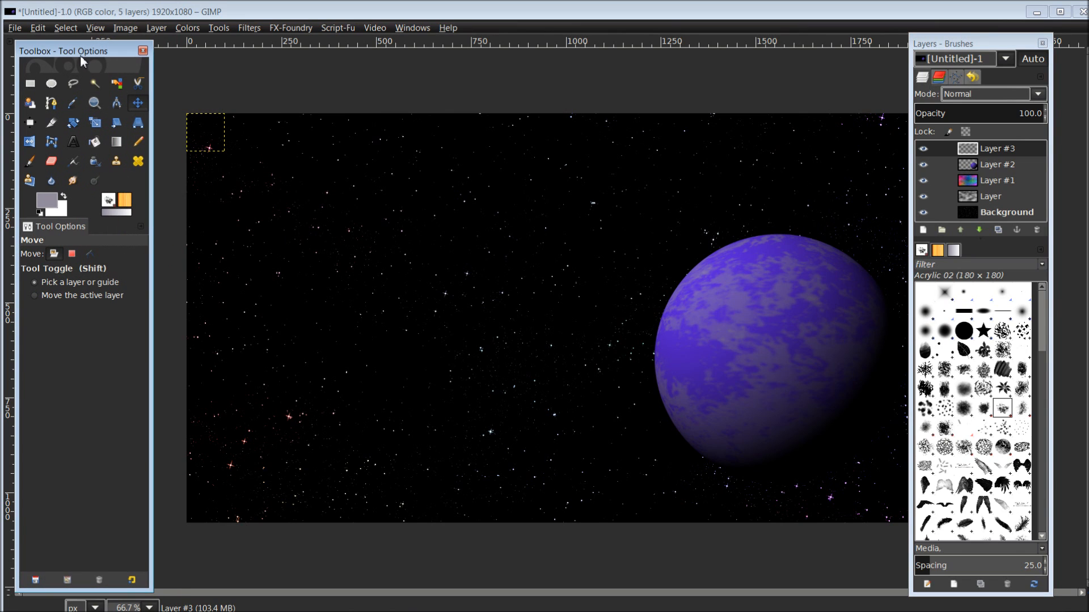
pyautogui.click(116, 142)
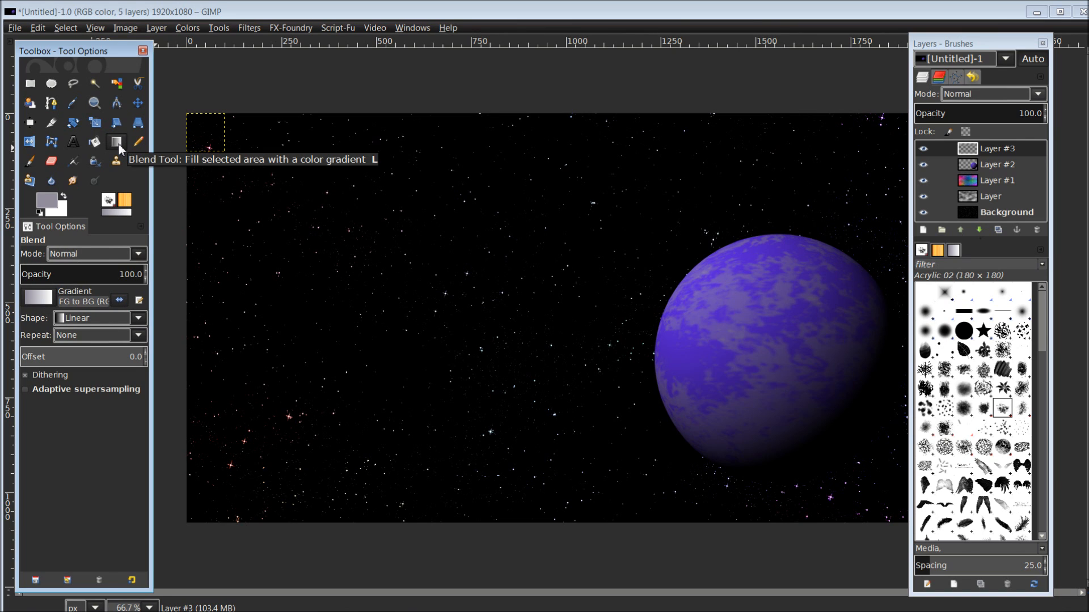
pyautogui.click(43, 211)
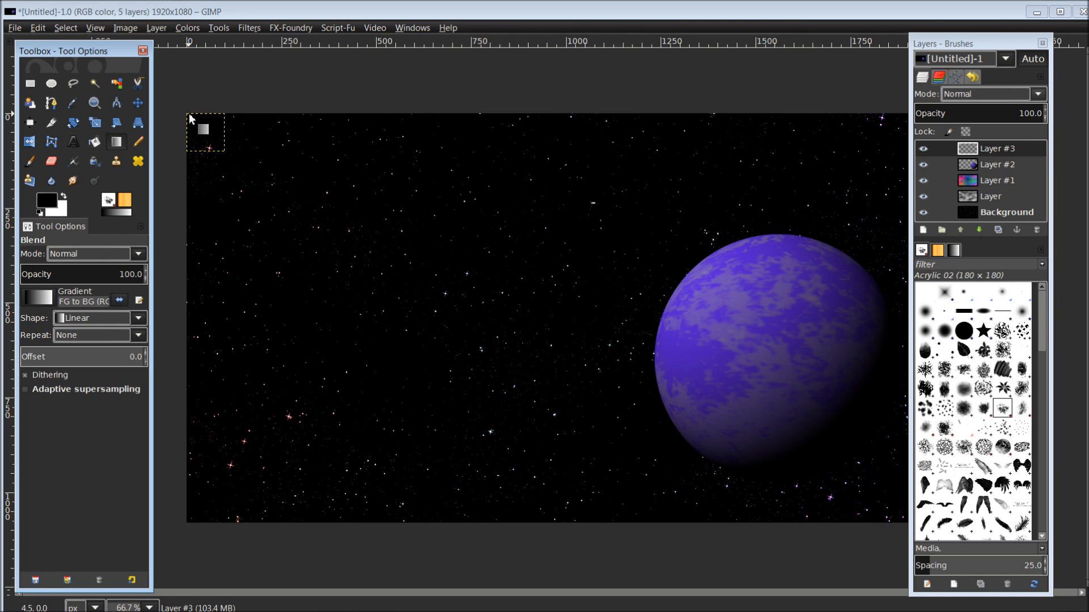
pyautogui.moveTo(189, 114); pyautogui.dragTo(223, 151)
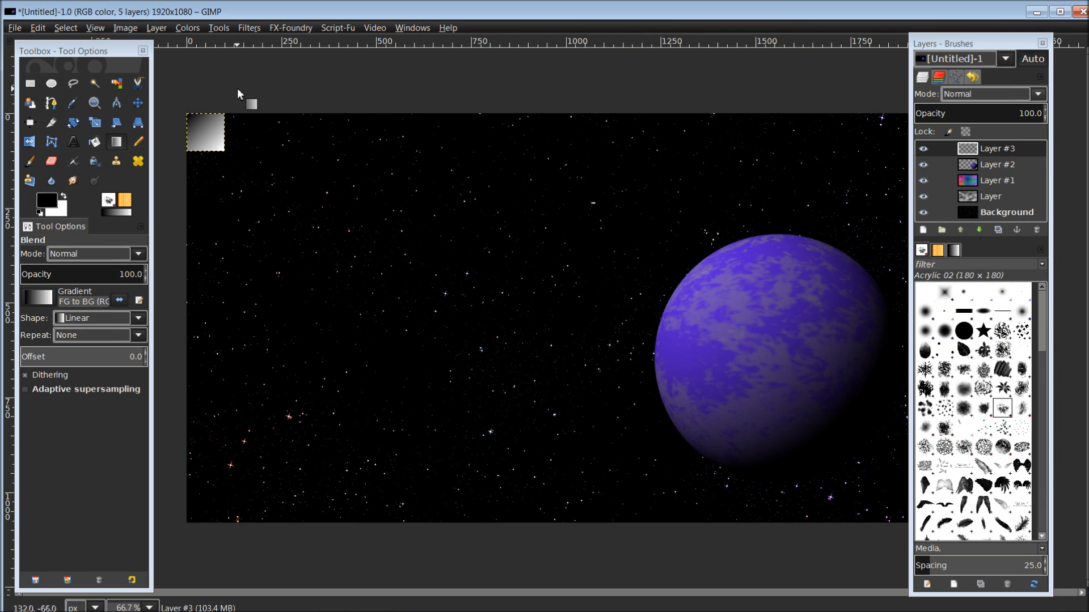
# Apply the Clothify filter to the small gradient layer with a depth of 2
pyautogui.click(250, 28)
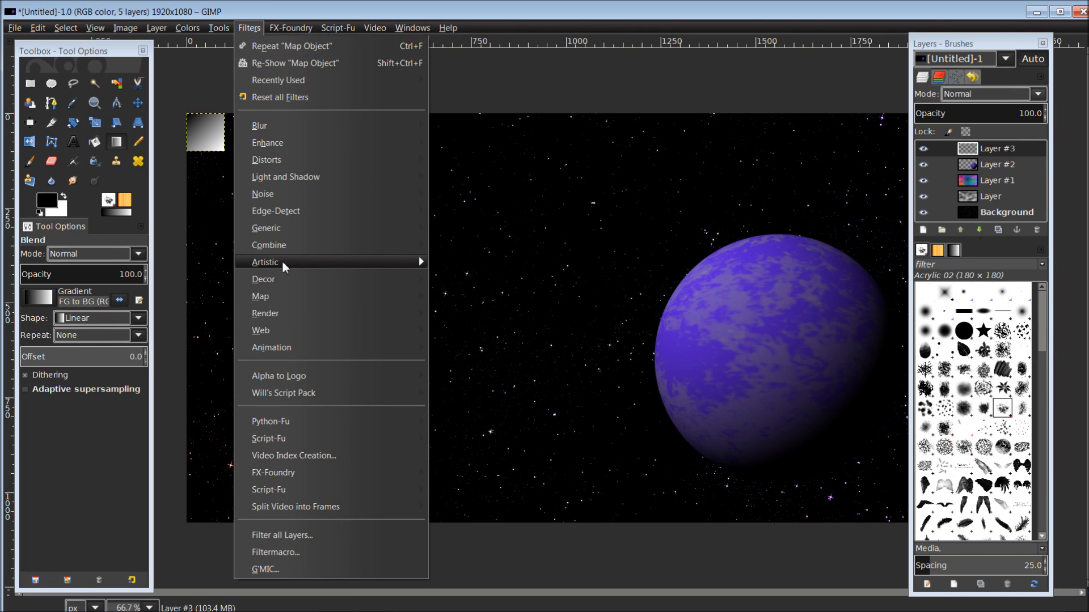
pyautogui.moveTo(299, 262)
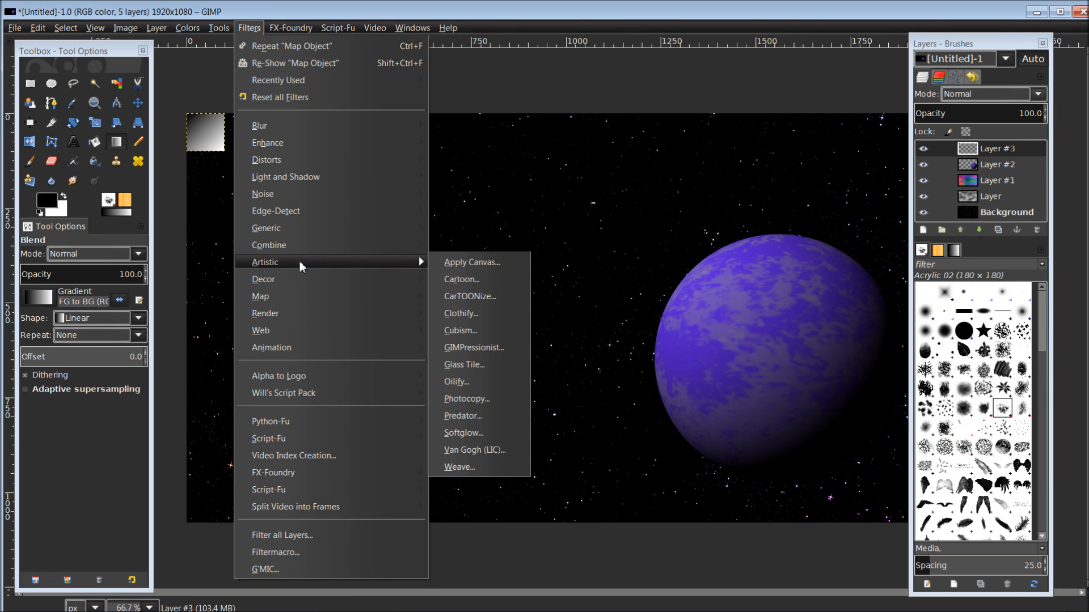
pyautogui.click(482, 314)
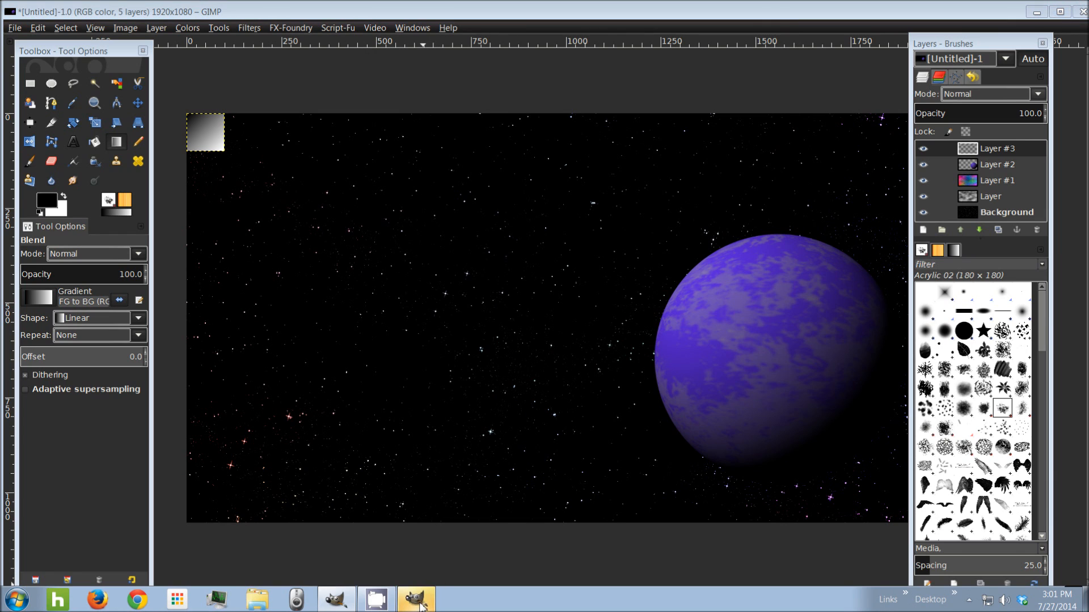
pyautogui.moveTo(560, 235); pyautogui.dragTo(492, 122)
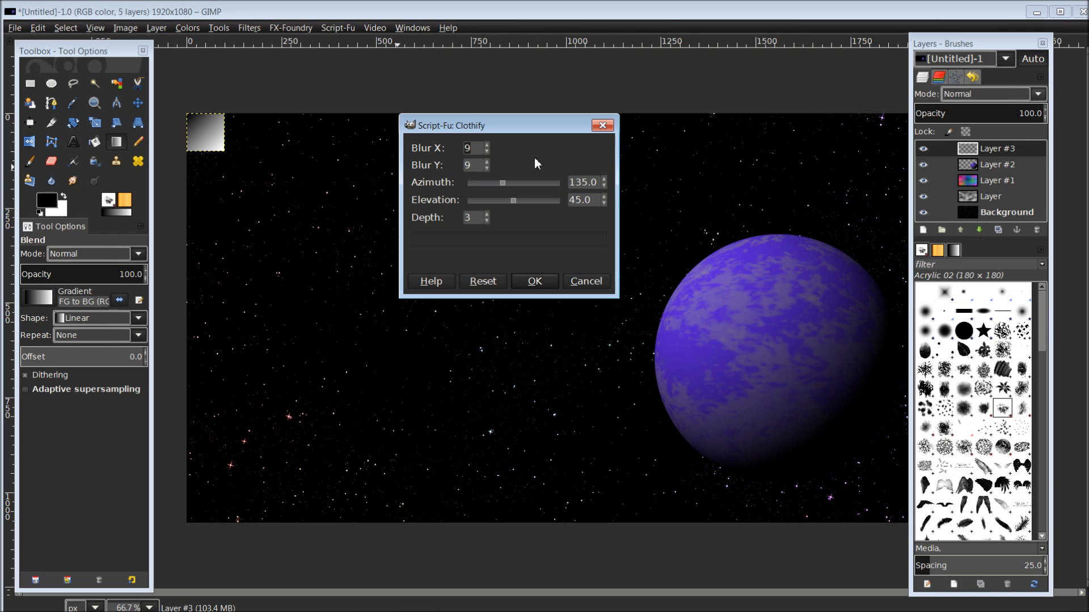
pyautogui.click(487, 221)
pyautogui.click(535, 280)
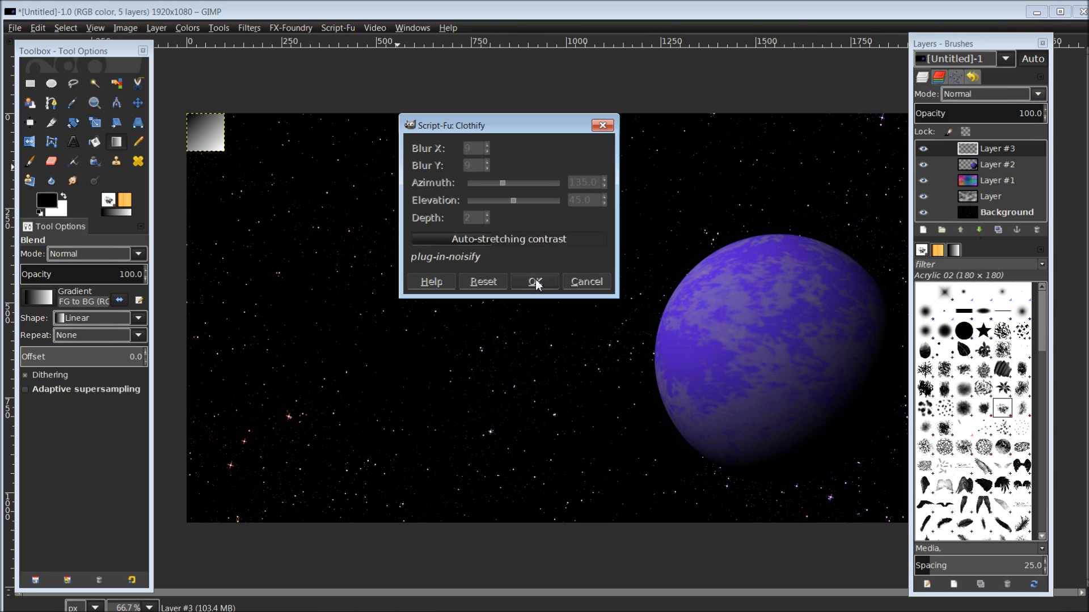
# Move the cloth-textured square into the open sky near the center of the canvas
pyautogui.click(137, 103)
pyautogui.moveTo(209, 138); pyautogui.dragTo(505, 303)
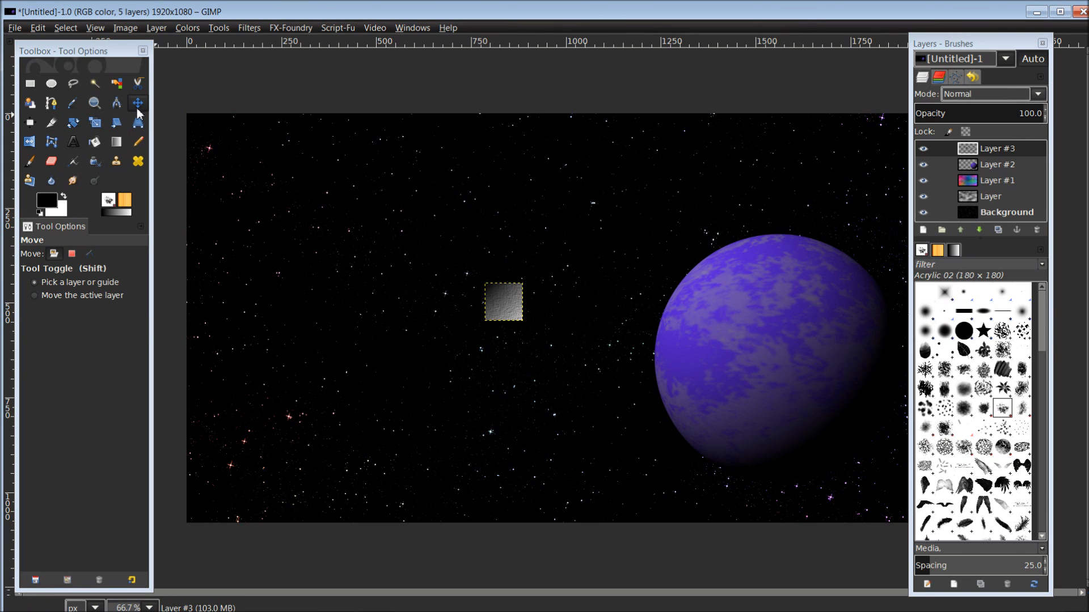
pyautogui.scroll(1, 299, 205)
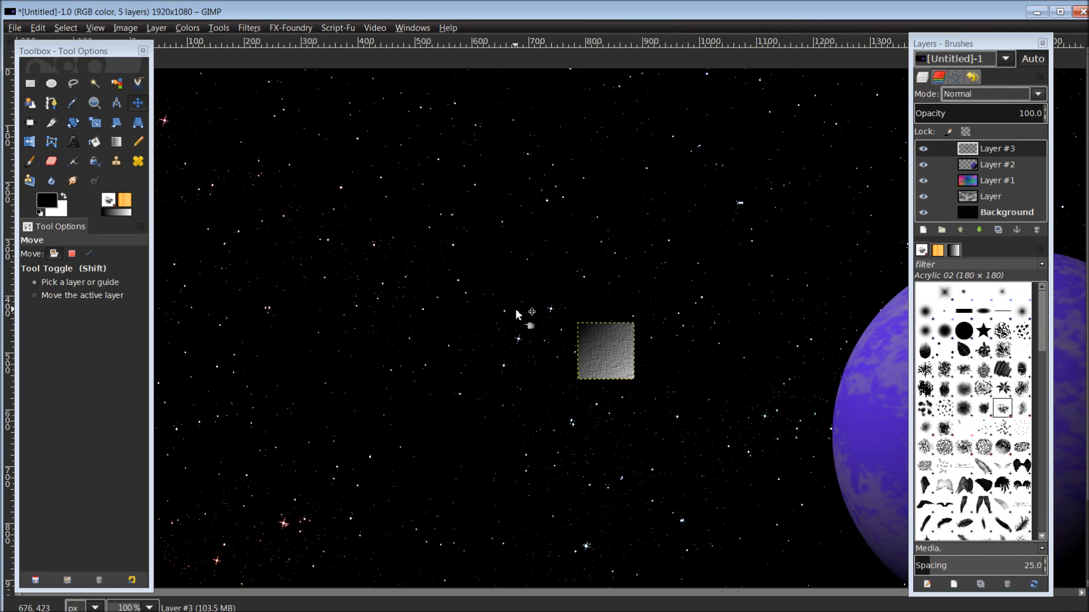
pyautogui.scroll(3, 675, 401)
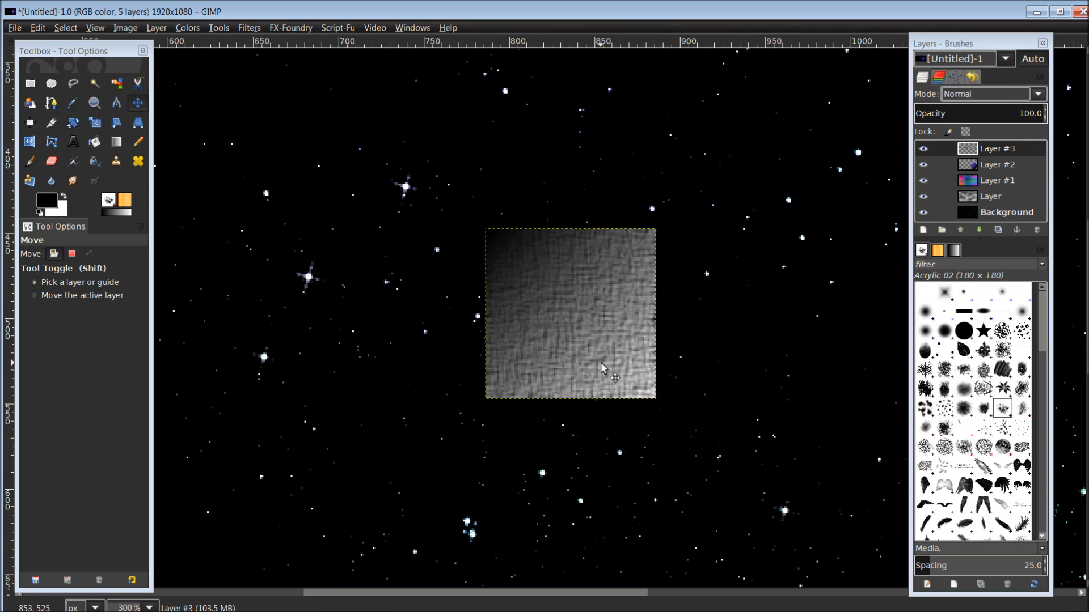
pyautogui.scroll(1, 593, 351)
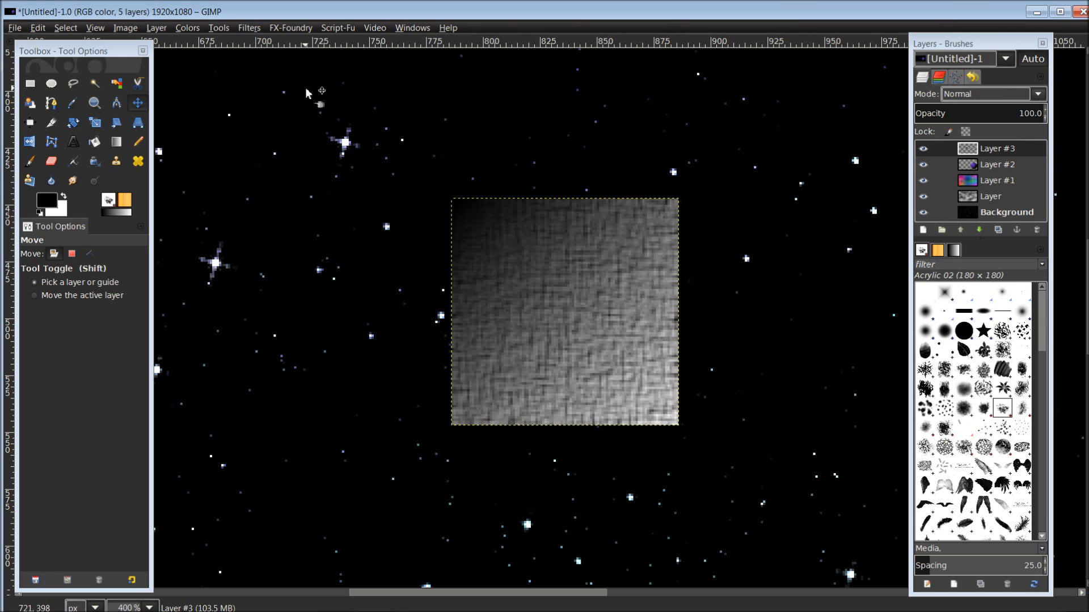
# Map the textured square onto a sphere with Map Object, using a transparent background and the existing settings
pyautogui.click(254, 29)
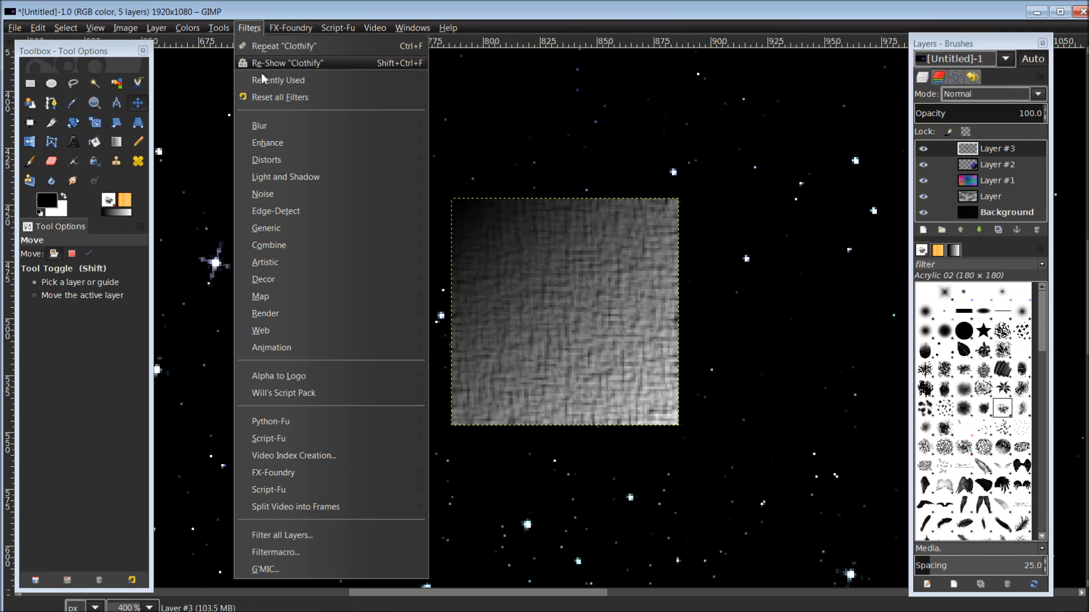
pyautogui.moveTo(265, 86)
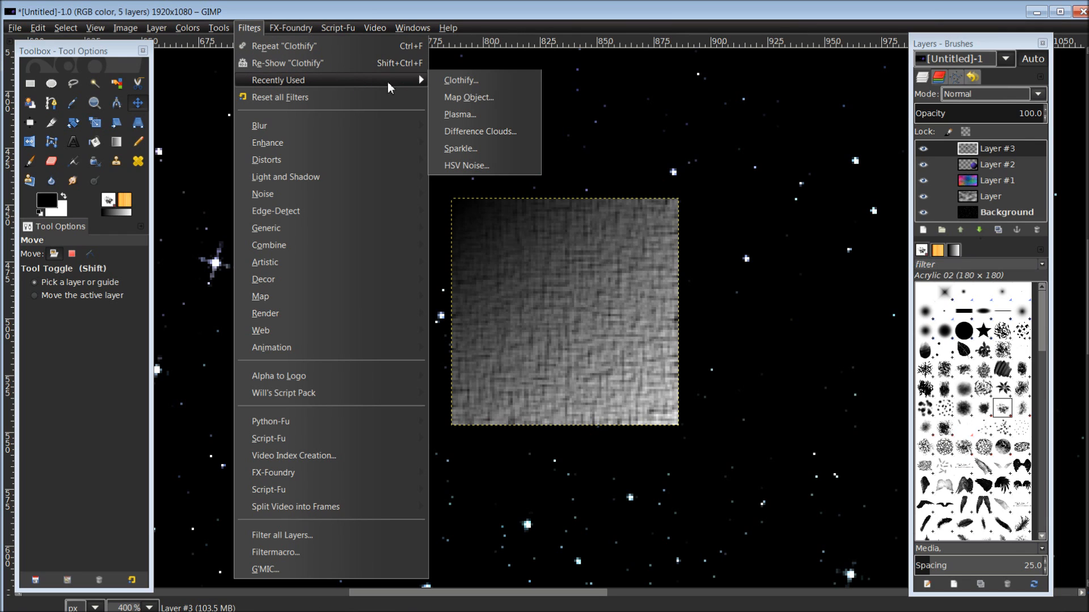
pyautogui.click(480, 100)
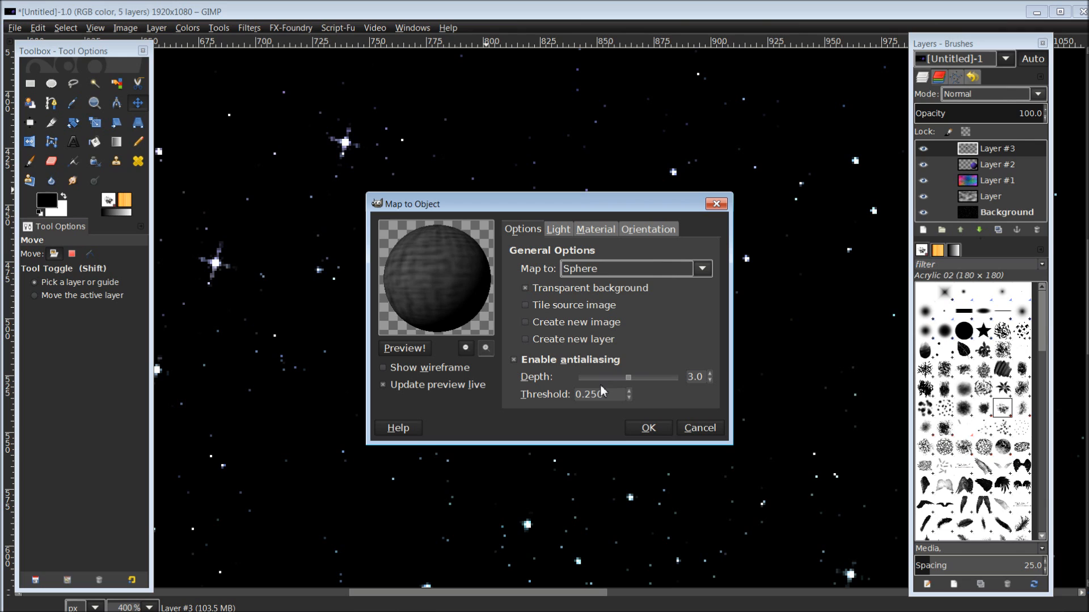
pyautogui.moveTo(618, 203); pyautogui.dragTo(448, 138)
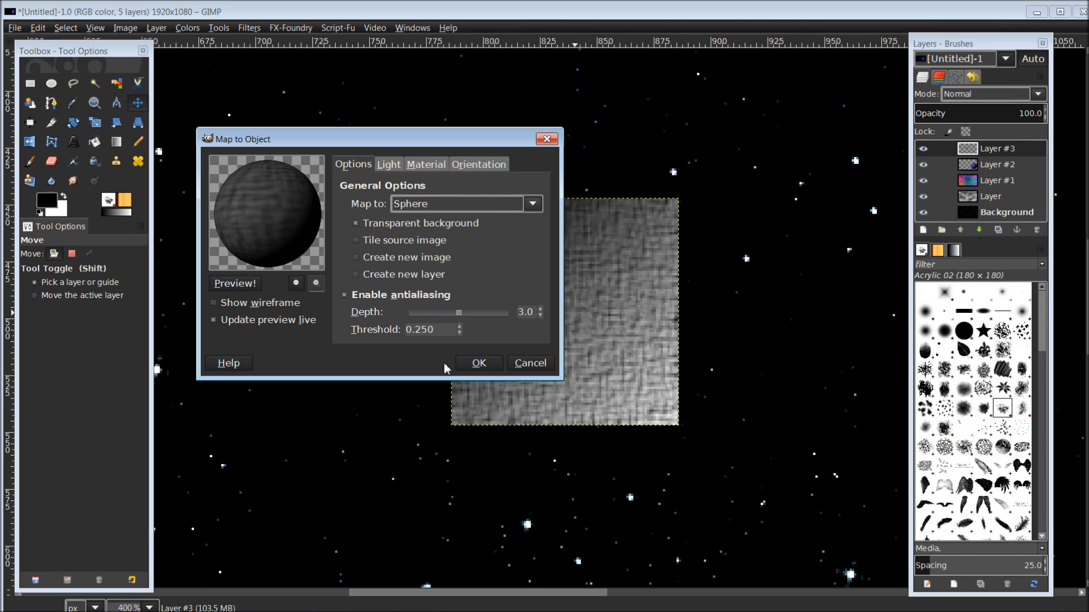
pyautogui.click(478, 363)
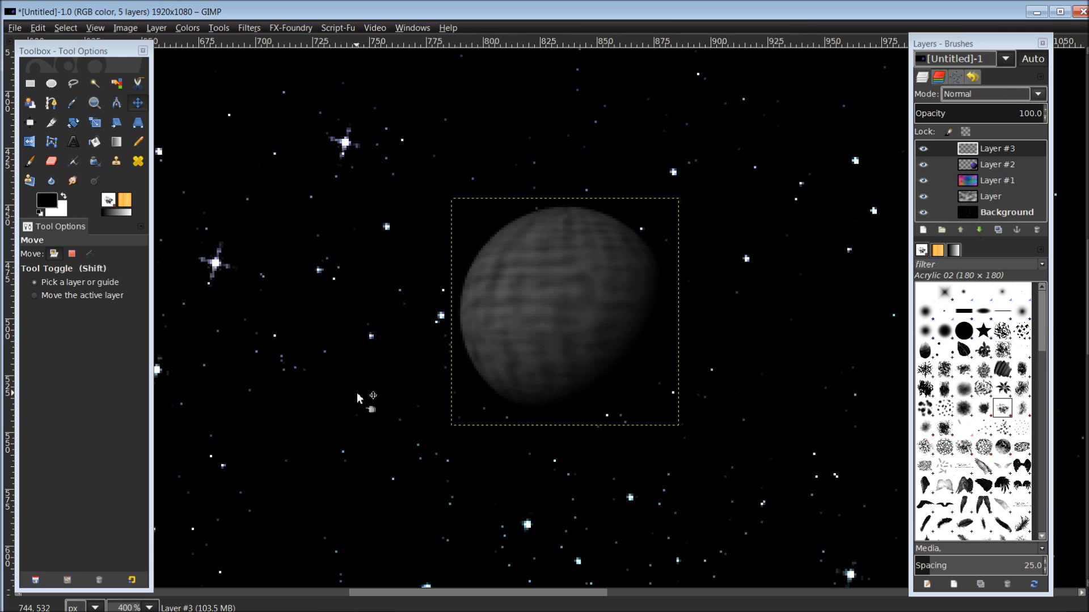
# Move the small gray moon right, closer to the violet planet's upper left side
pyautogui.scroll(-2, 528, 468)
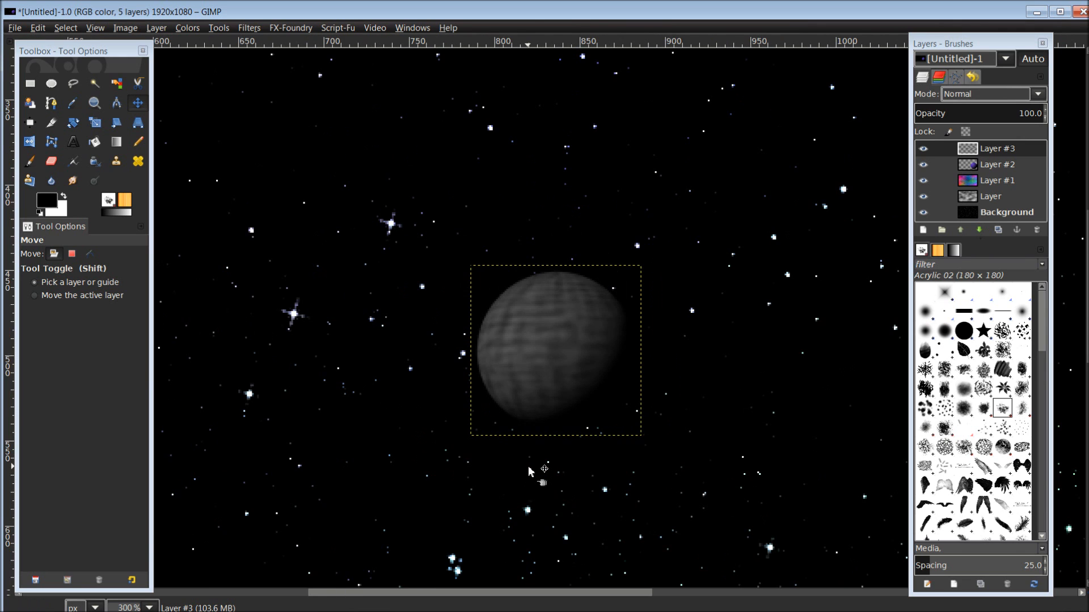
pyautogui.scroll(-3, 528, 468)
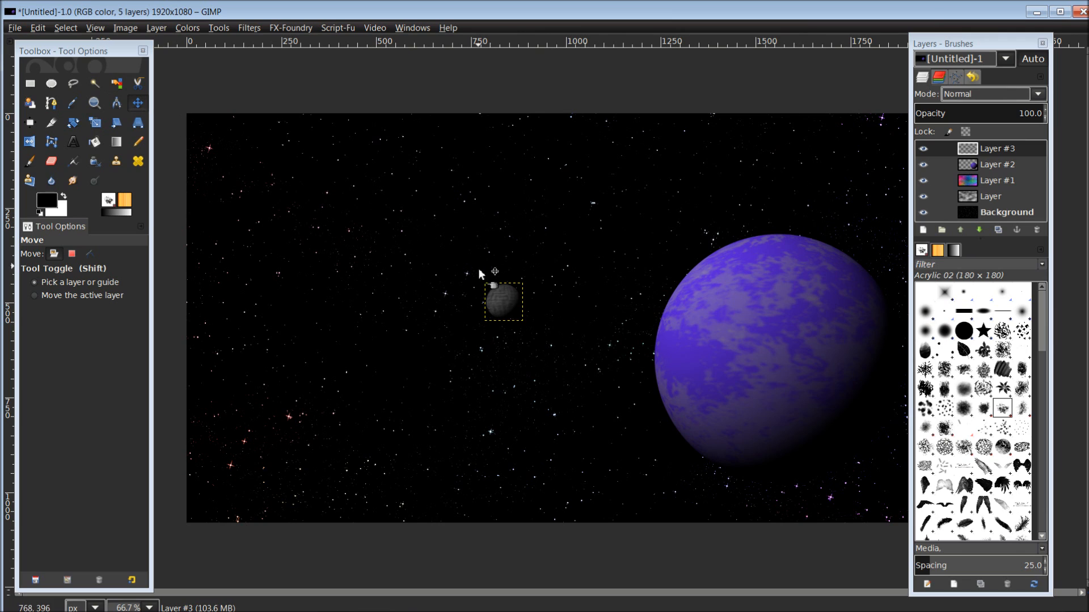
pyautogui.moveTo(513, 309); pyautogui.dragTo(597, 305)
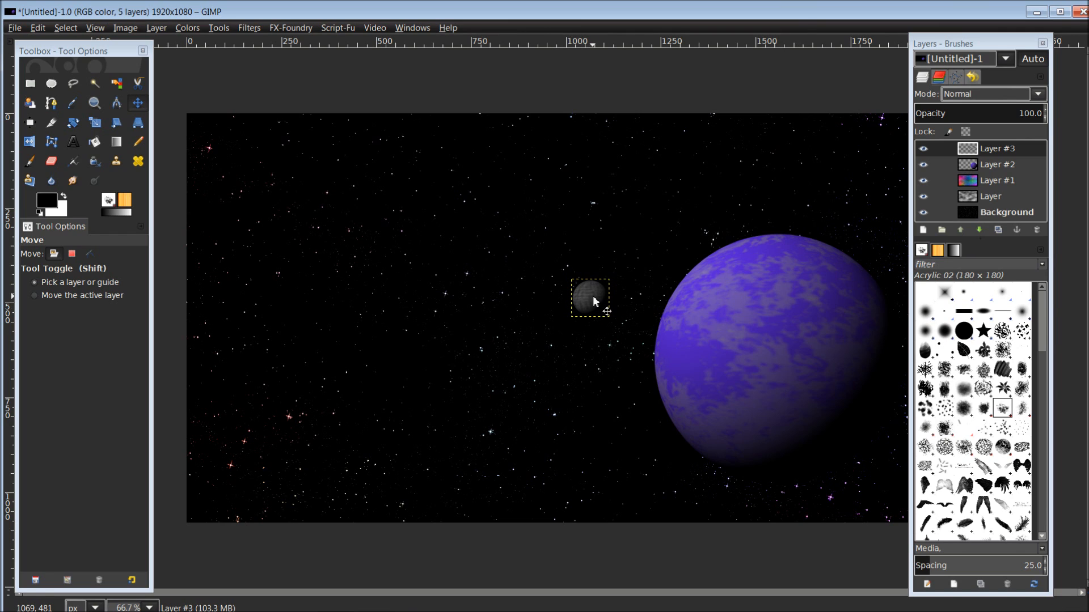
# Brighten the moon with Curves by raising the midpoint of the Value curve
pyautogui.click(184, 28)
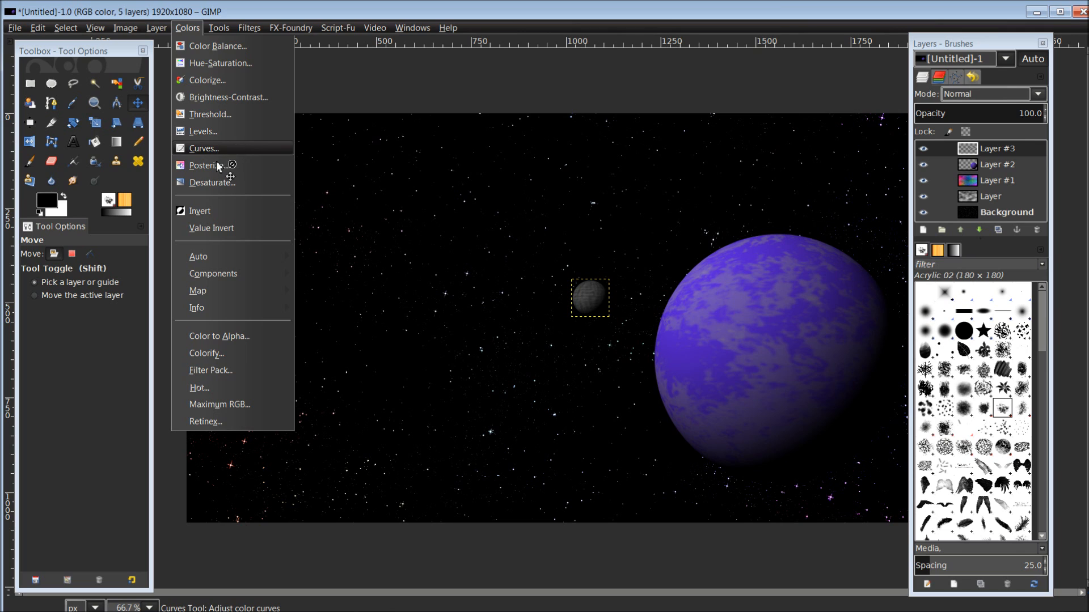
pyautogui.press('Return')
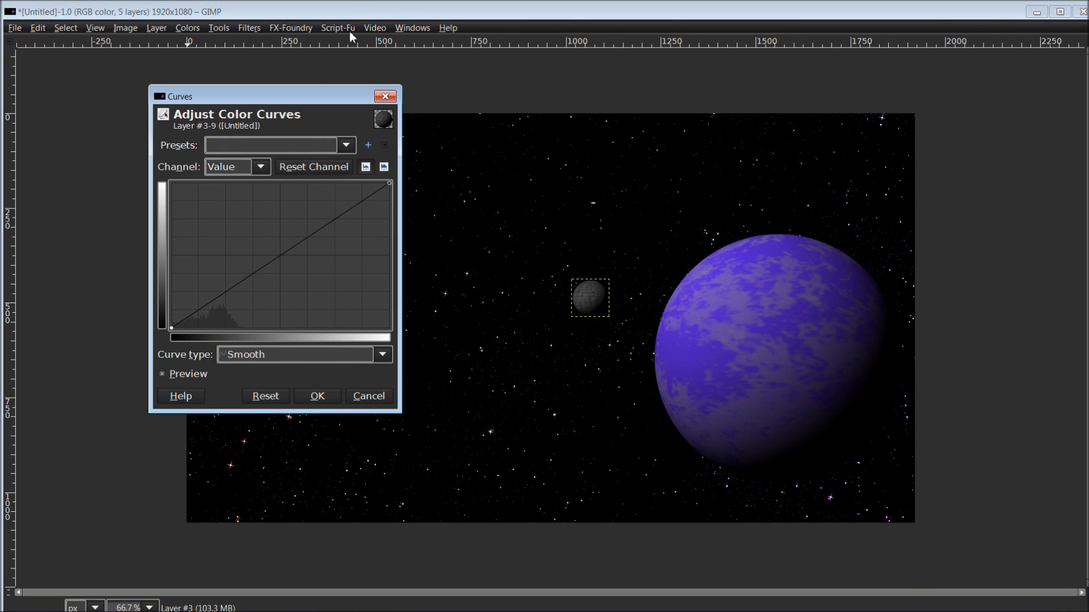
pyautogui.moveTo(302, 97); pyautogui.dragTo(327, 100)
pyautogui.moveTo(430, 74); pyautogui.dragTo(435, 88)
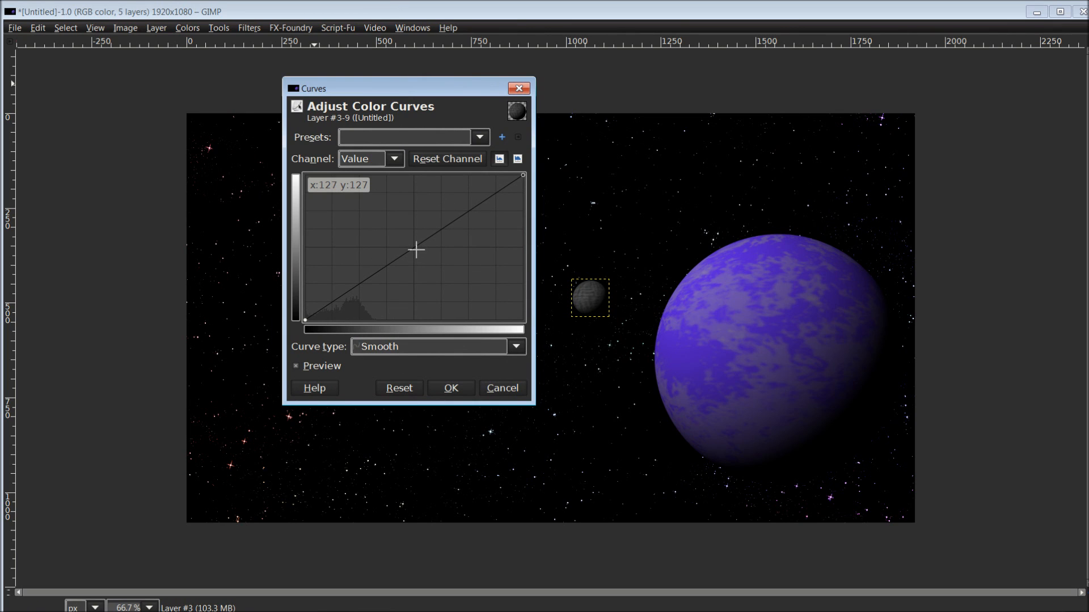
pyautogui.moveTo(416, 249); pyautogui.dragTo(418, 205)
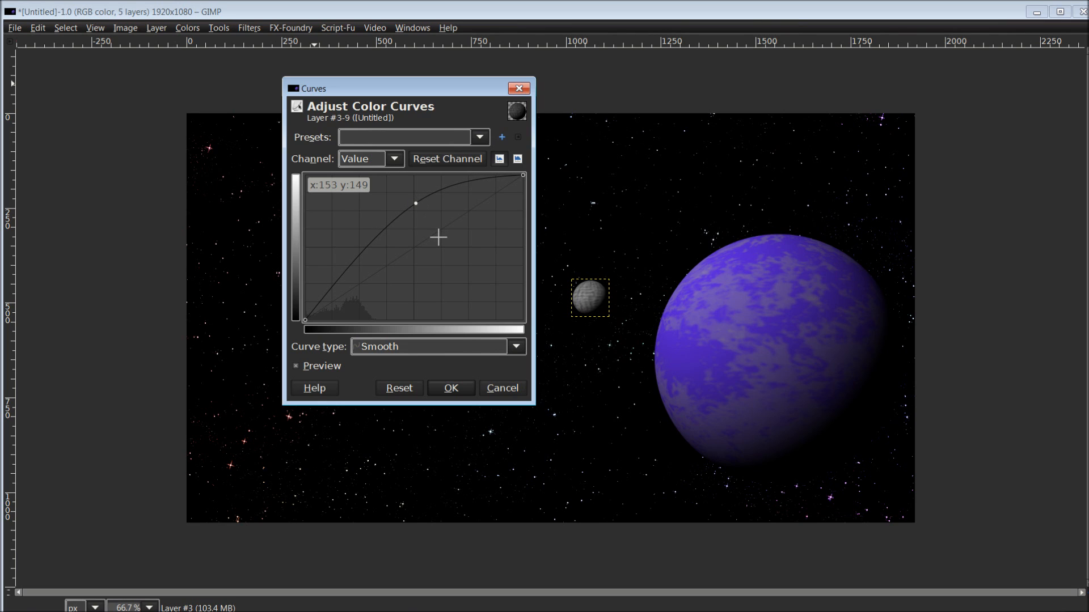
pyautogui.click(452, 388)
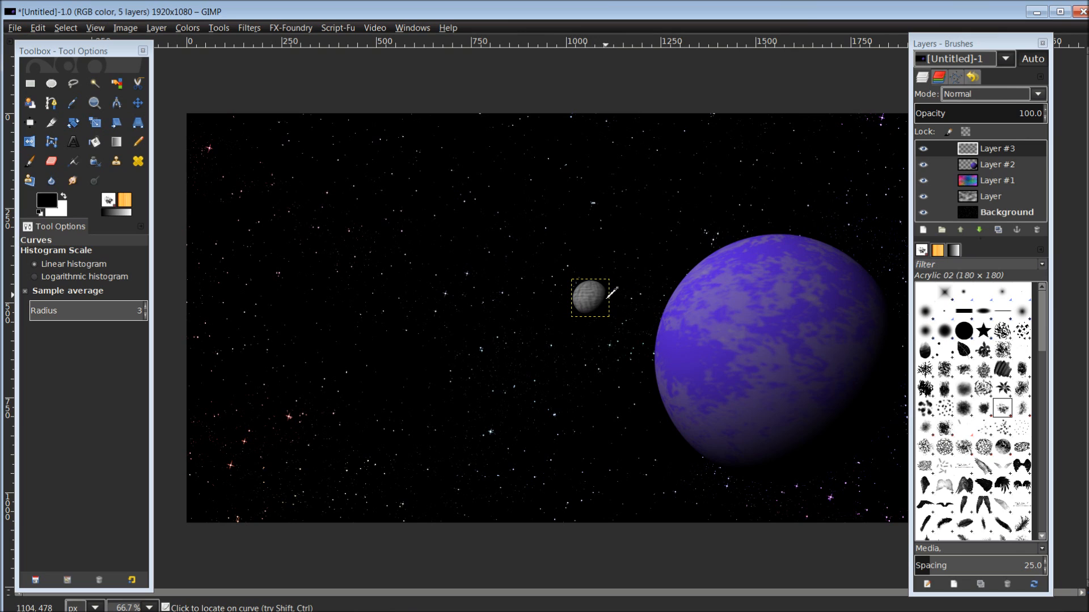
# Select the moon's shape with Alpha to Selection on Layer #3 and apply the basic Blur filter to it
pyautogui.rightClick(989, 148)
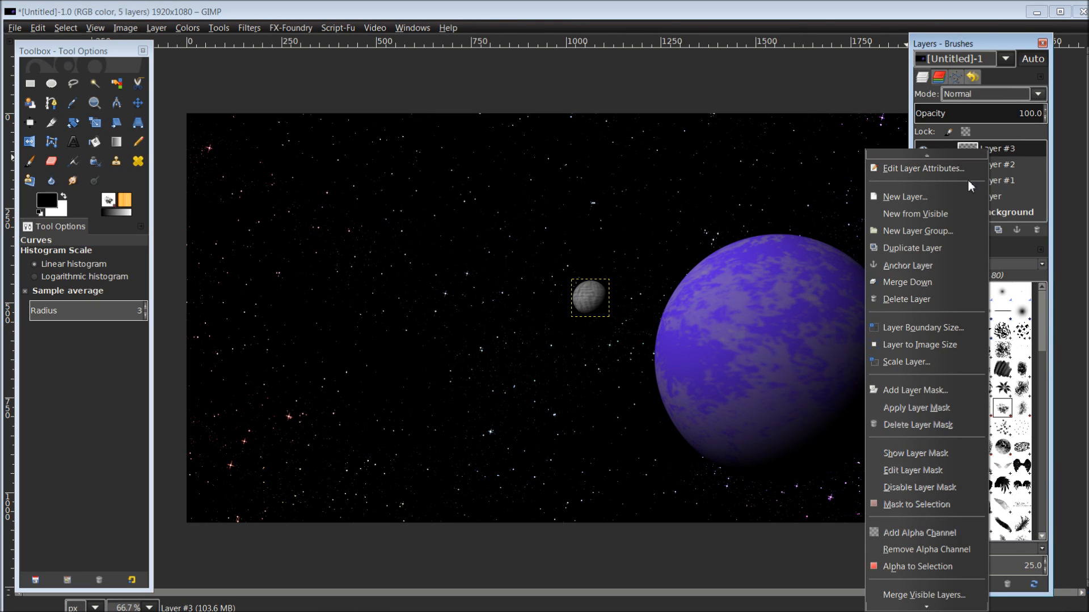
pyautogui.click(932, 566)
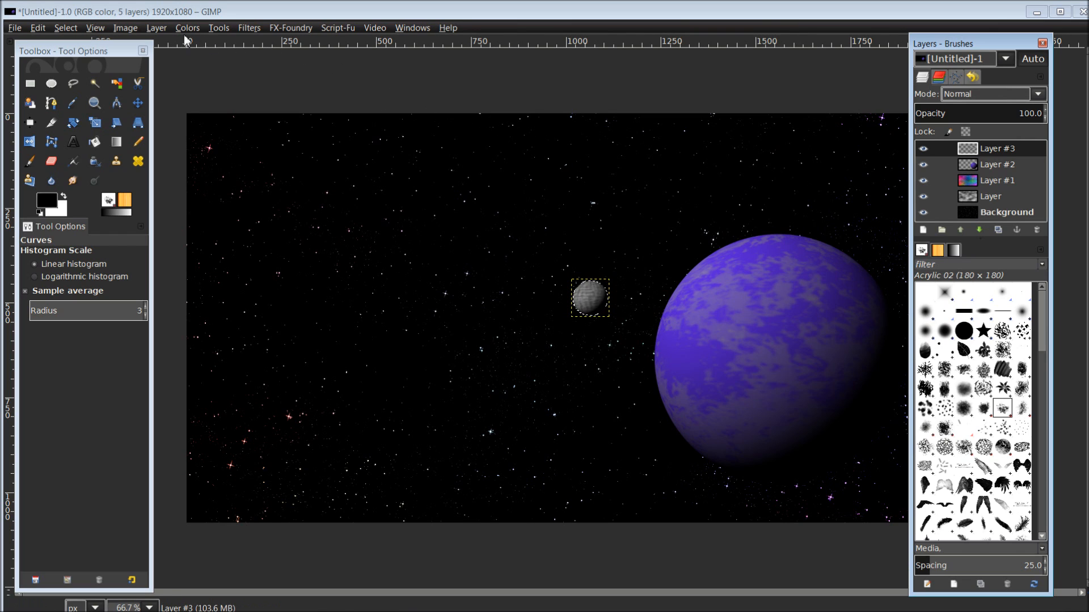
pyautogui.click(251, 29)
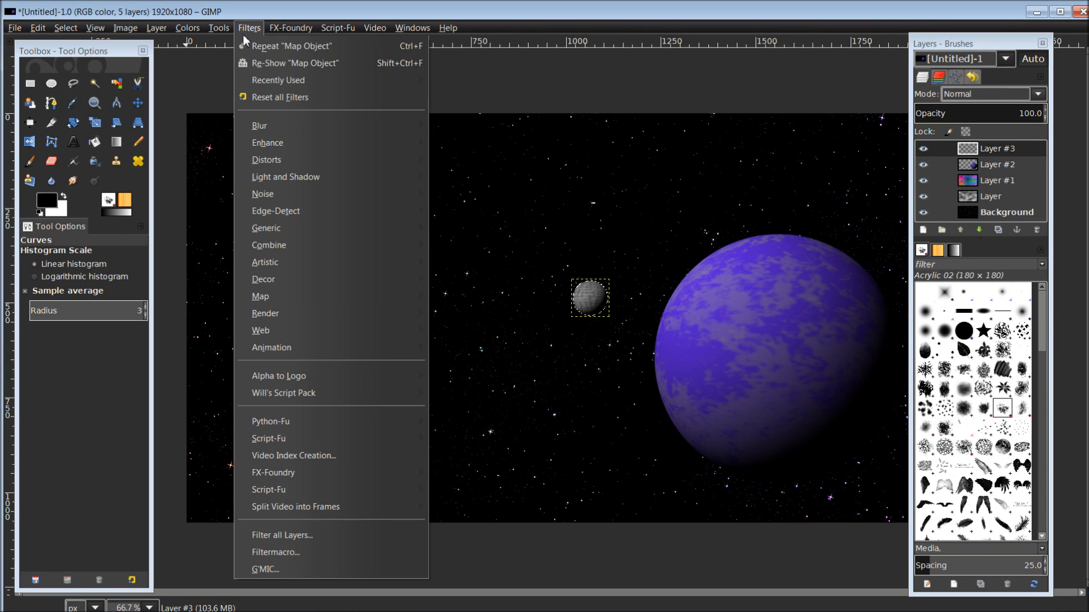
pyautogui.moveTo(286, 125)
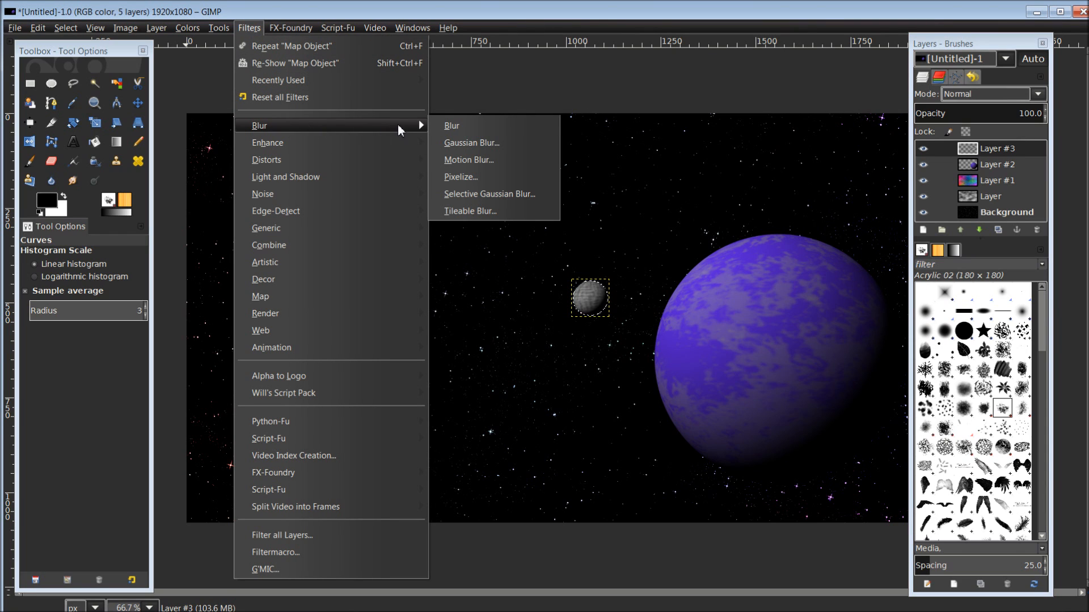
pyautogui.click(468, 127)
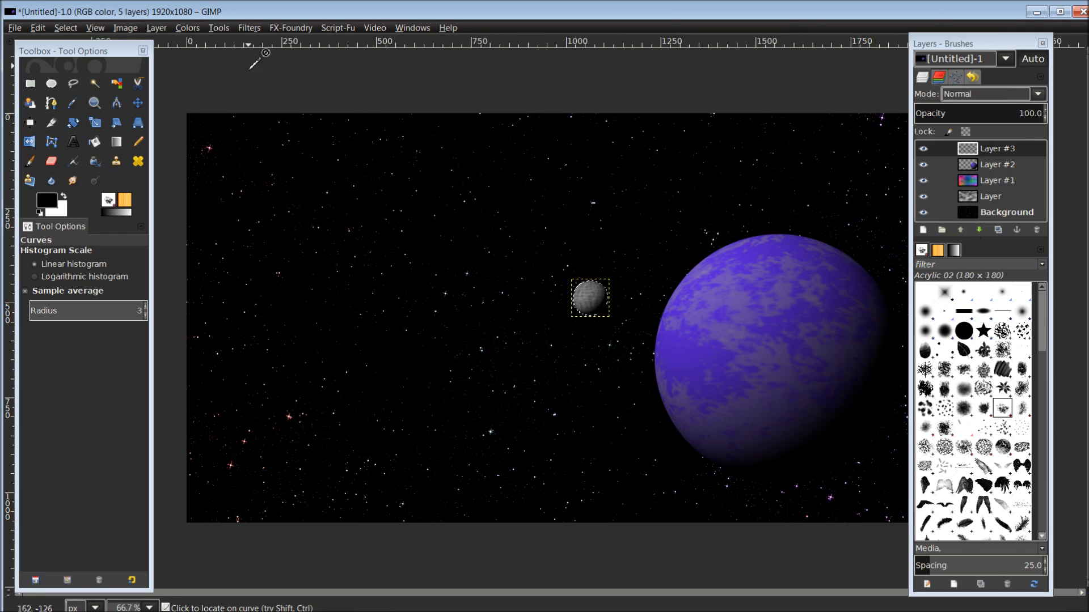
# Repeat the Blur filter three more times on the moon and clear the selection
pyautogui.click(248, 29)
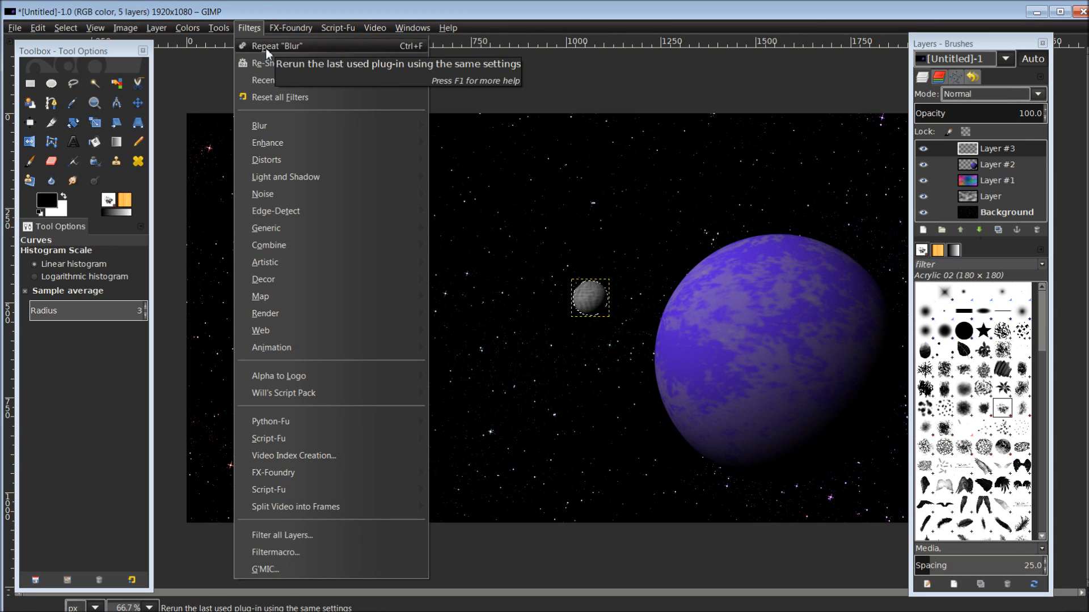
pyautogui.click(266, 50)
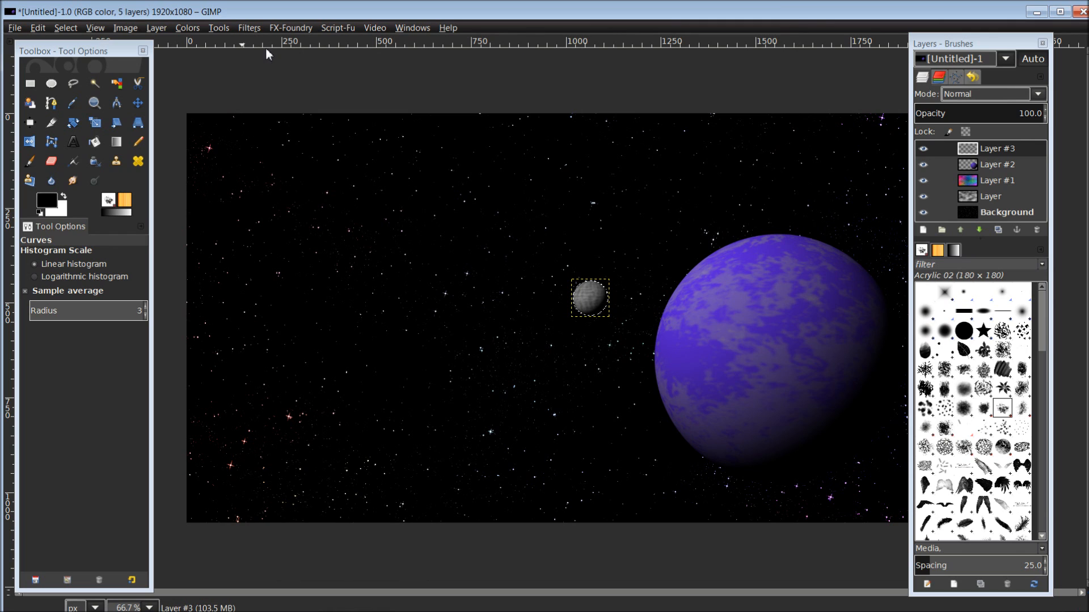
pyautogui.click(249, 30)
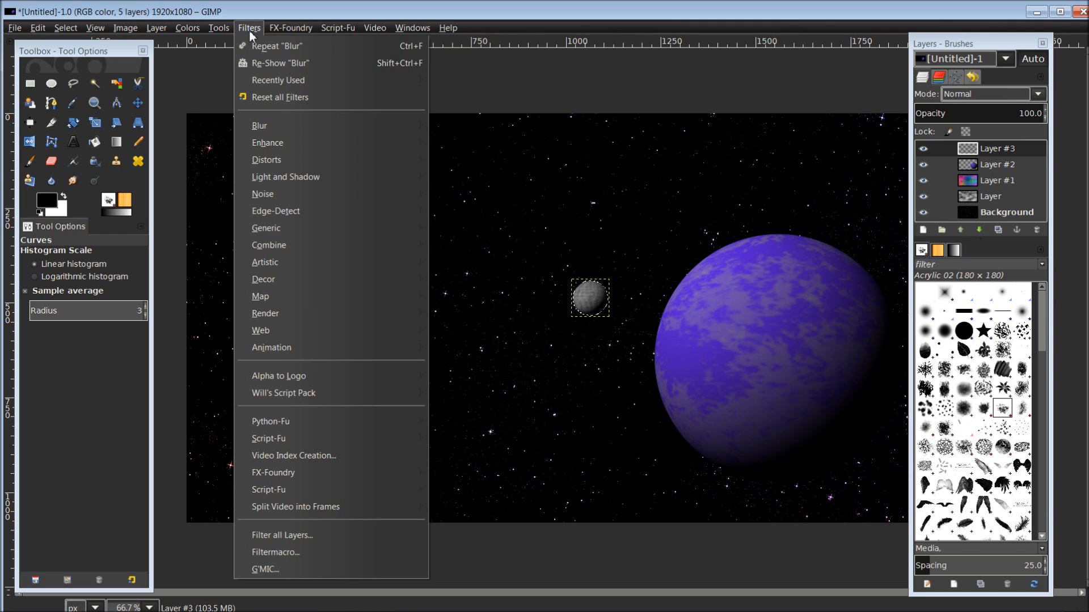
pyautogui.click(254, 48)
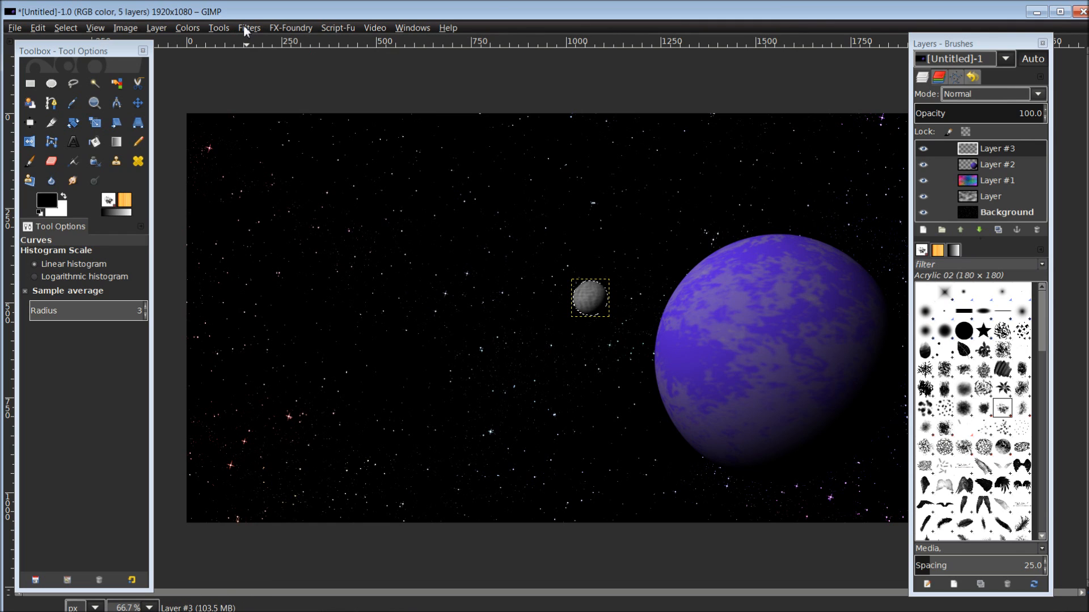
pyautogui.click(244, 27)
pyautogui.click(253, 46)
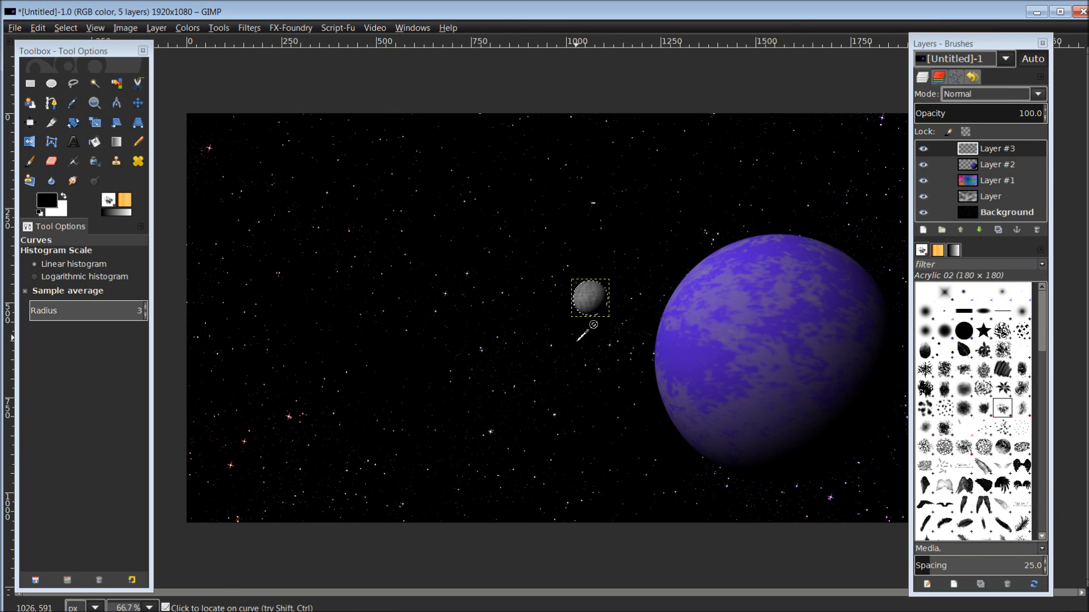
pyautogui.click(73, 27)
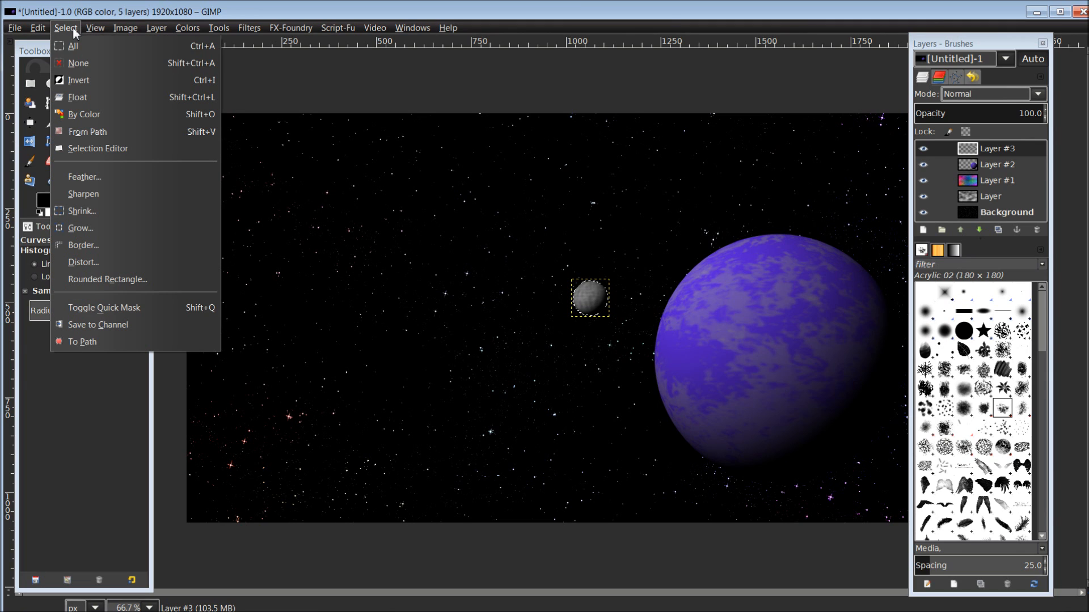
pyautogui.click(77, 63)
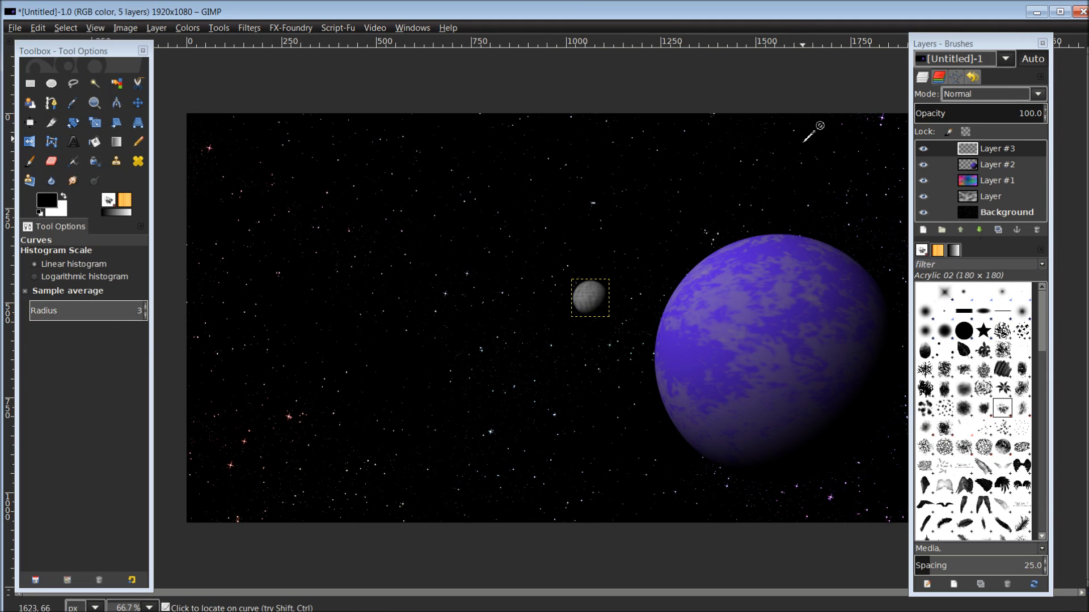
# Make the Background layer active and reposition the floating Layers and Toolbox windows to uncover the canvas edge beside the planet
pyautogui.click(1012, 215)
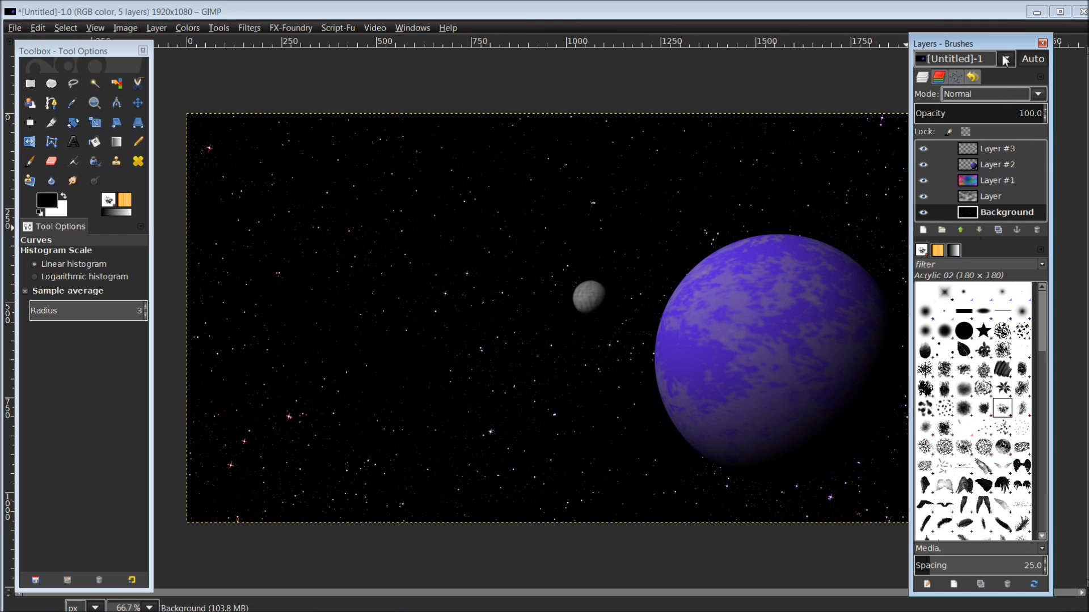
pyautogui.moveTo(1002, 44); pyautogui.dragTo(1029, 49)
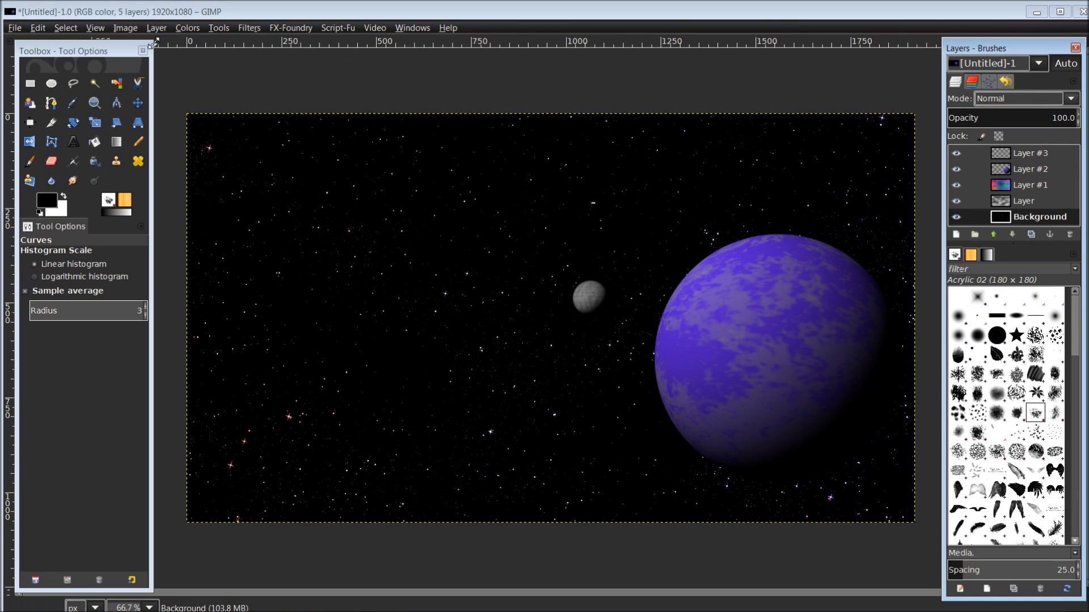
pyautogui.moveTo(87, 50); pyautogui.dragTo(133, 60)
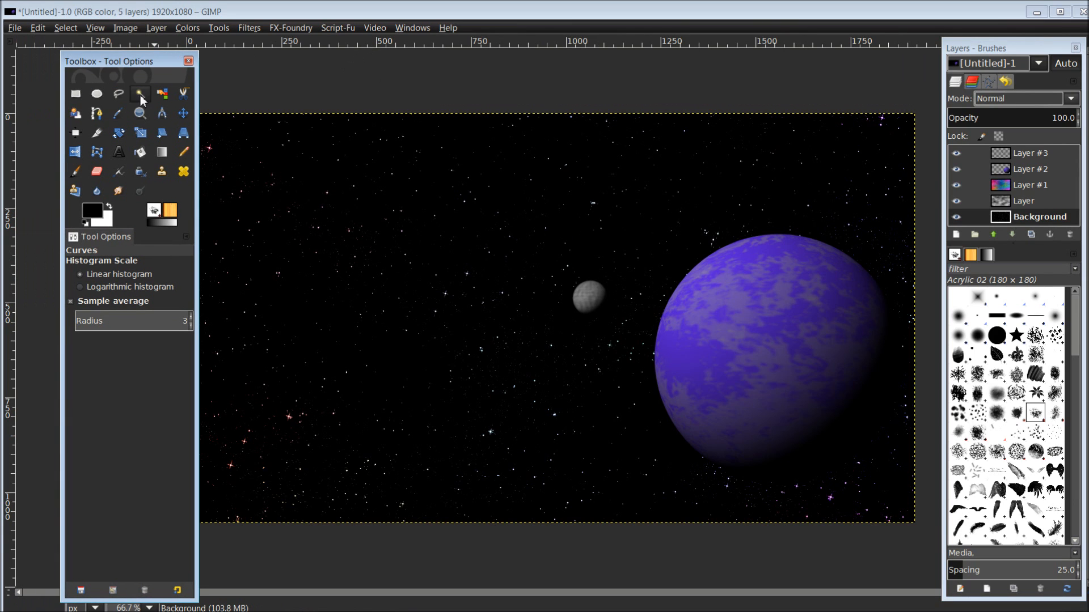
pyautogui.click(141, 133)
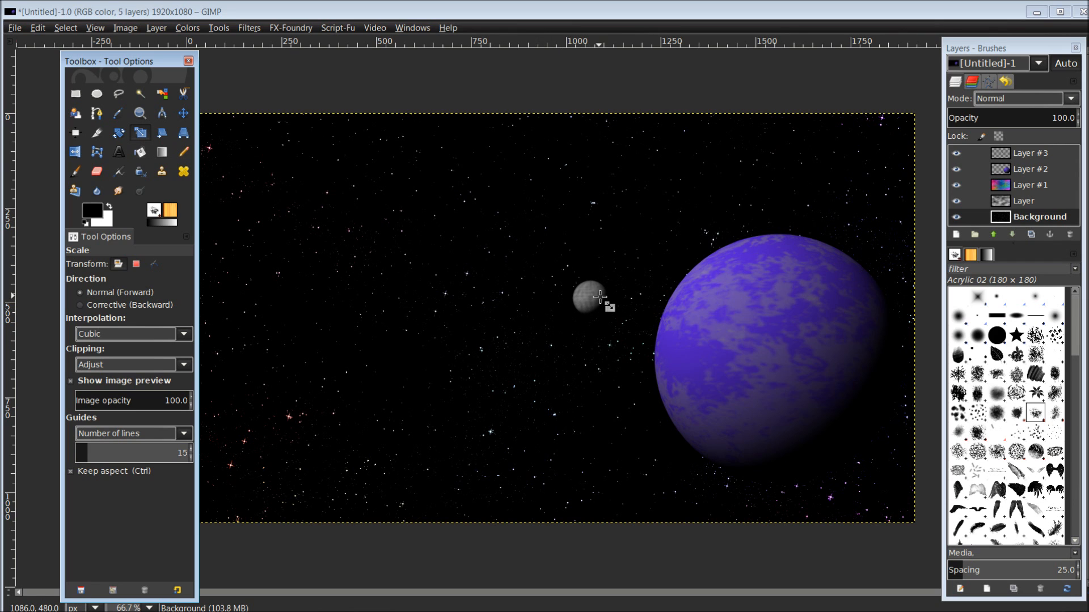
pyautogui.click(735, 313)
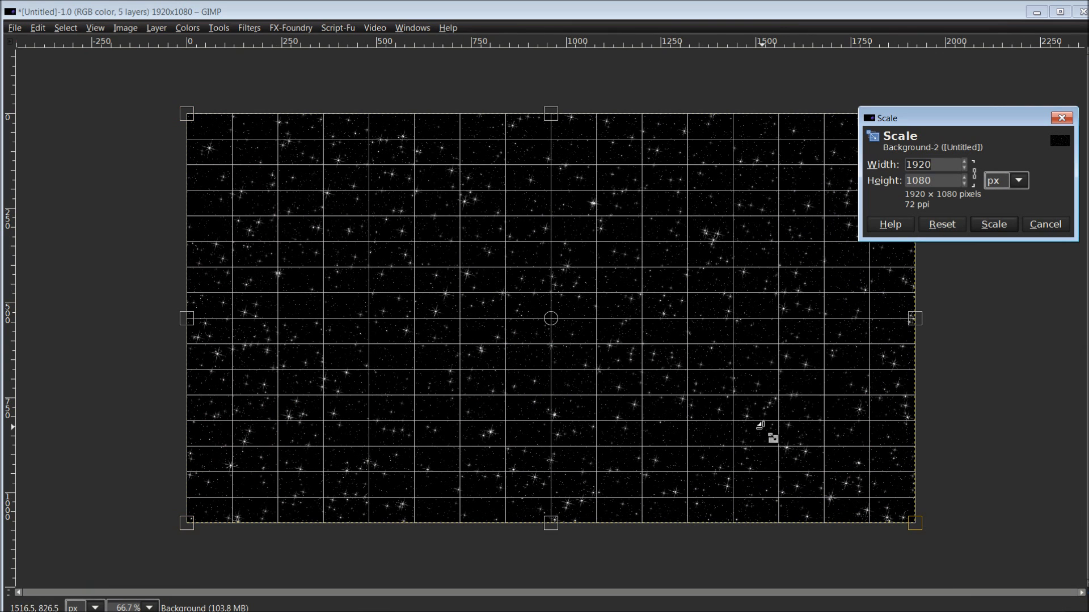
pyautogui.click(1054, 224)
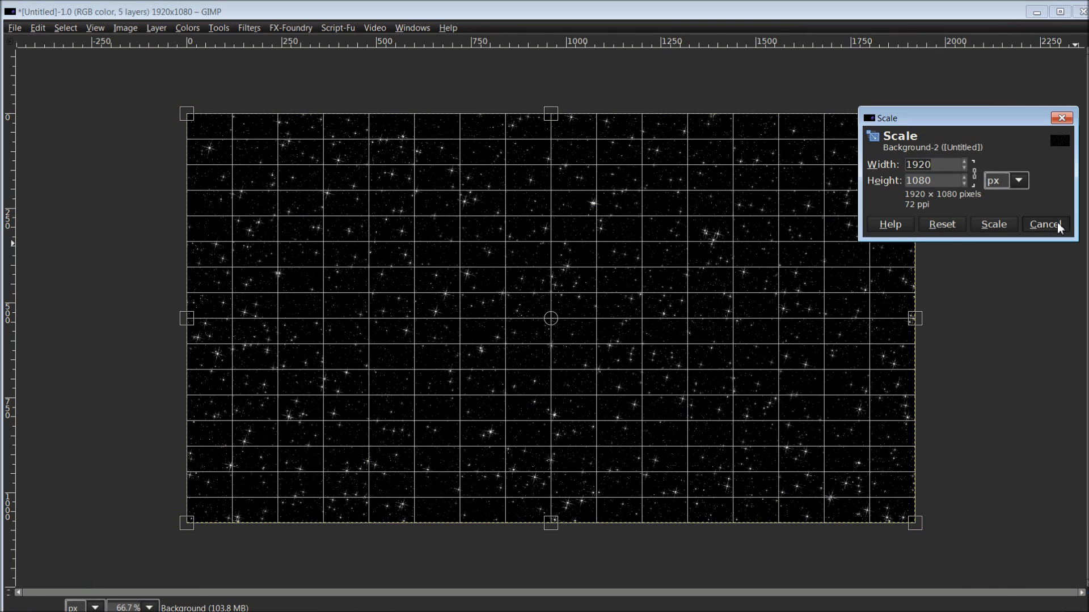
# Alternate between the planet layer and the moon layer, ending with the moon's Layer #3 active
pyautogui.moveTo(1023, 39)
pyautogui.mouseDown()
pyautogui.moveTo(1037, 43)
pyautogui.moveTo(980, 53)
pyautogui.mouseUp()
pyautogui.click(1009, 156)
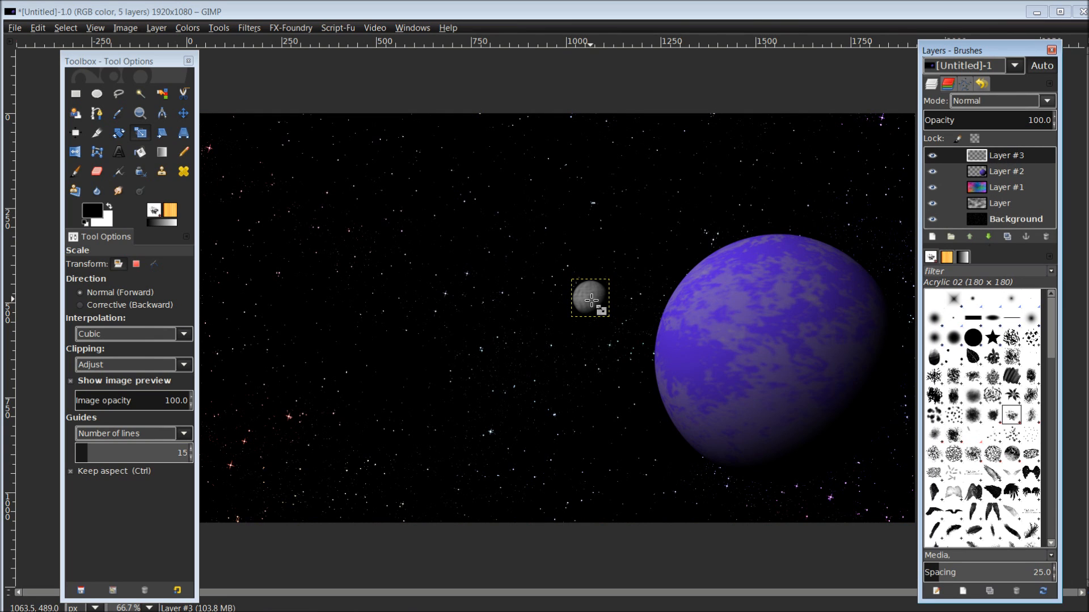
pyautogui.click(1015, 171)
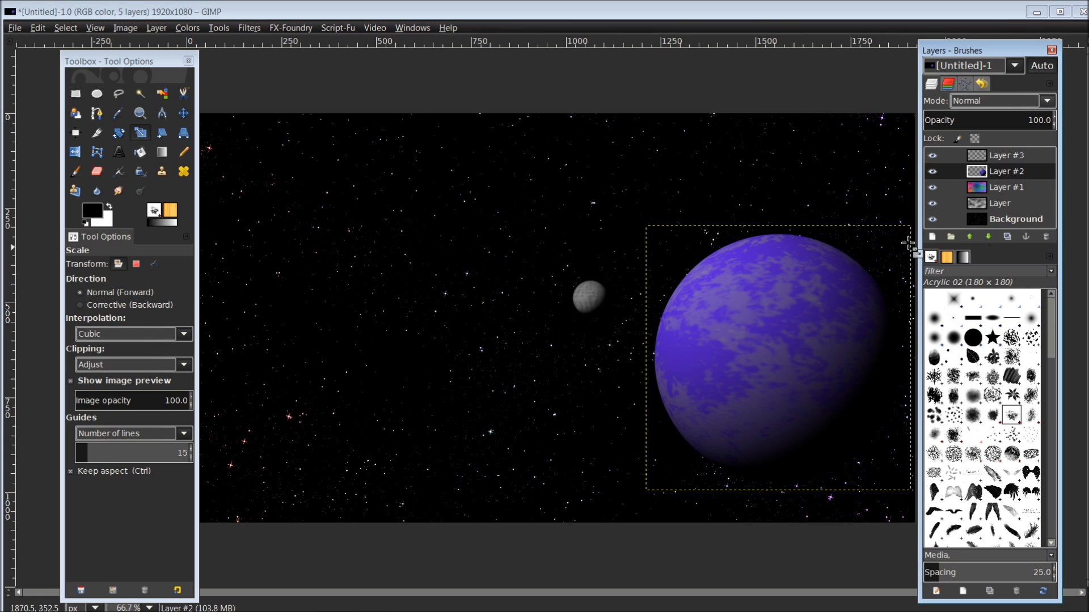
pyautogui.click(1012, 161)
pyautogui.click(1013, 169)
pyautogui.click(1012, 158)
pyautogui.click(1014, 171)
pyautogui.click(1013, 154)
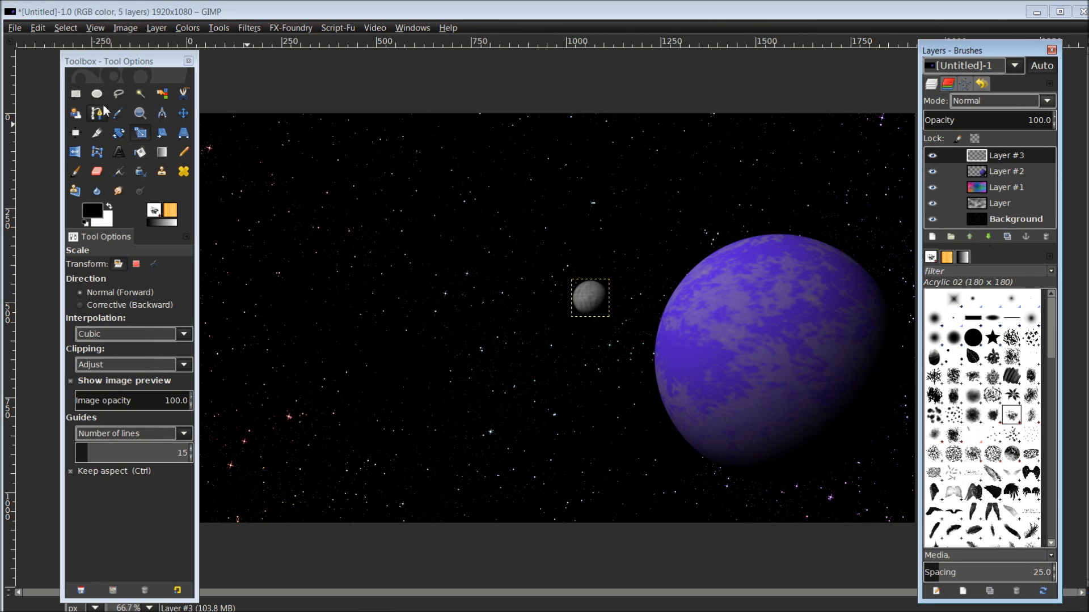
# Enlarge the moon layer to 187 × 187 px with the Scale tool
pyautogui.click(142, 134)
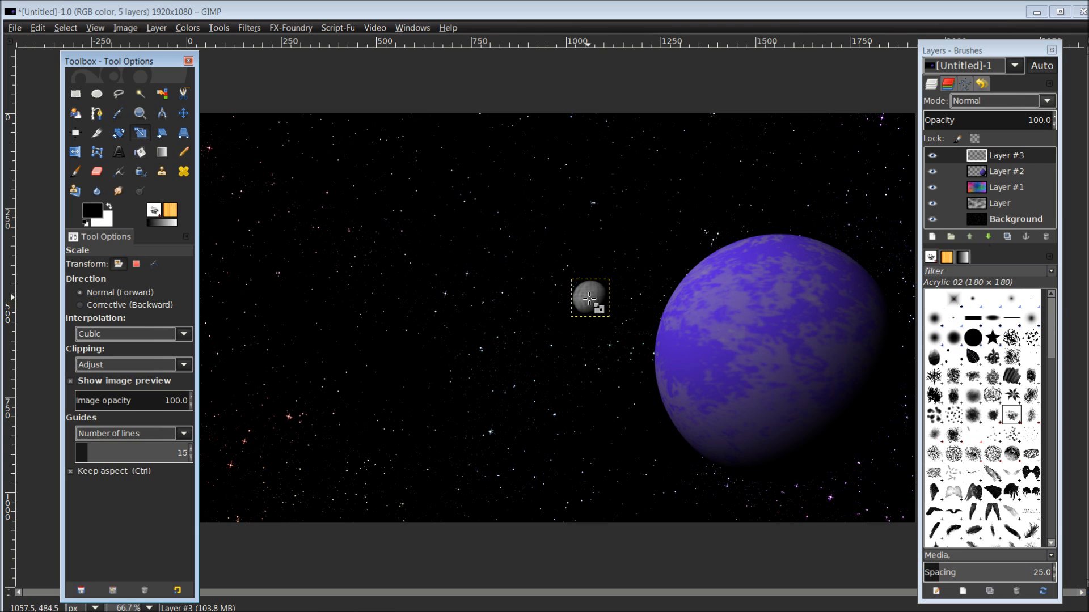
pyautogui.click(591, 300)
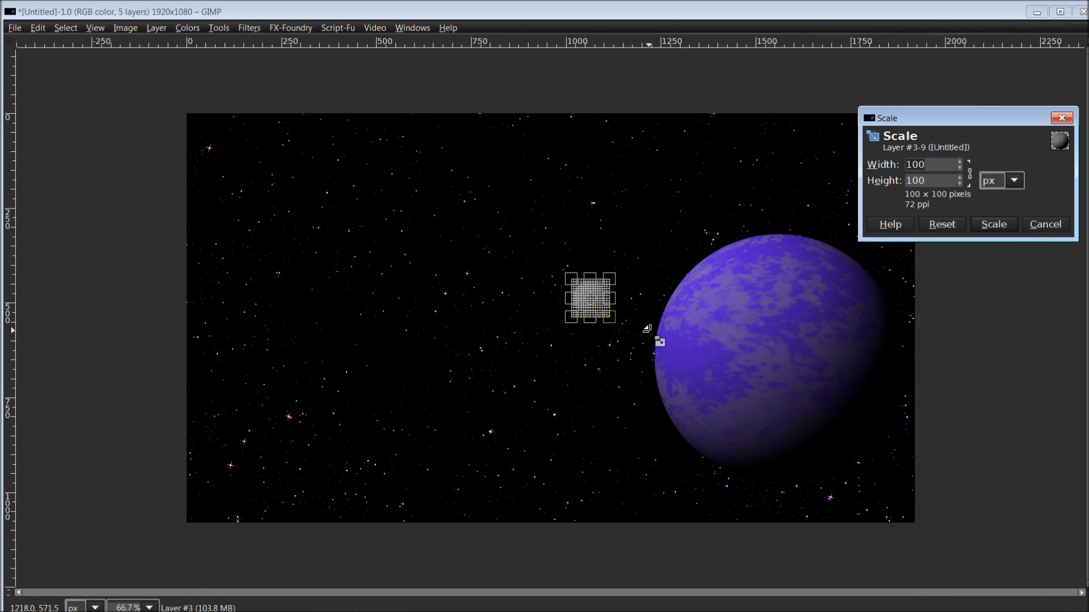
pyautogui.moveTo(611, 319); pyautogui.dragTo(712, 445)
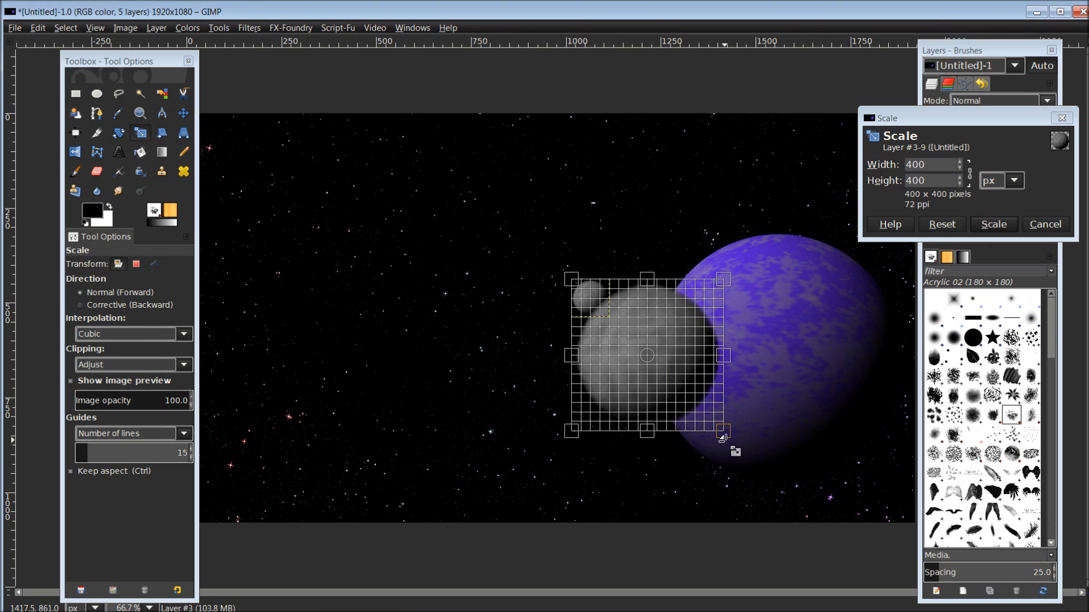
pyautogui.moveTo(724, 432); pyautogui.dragTo(627, 353)
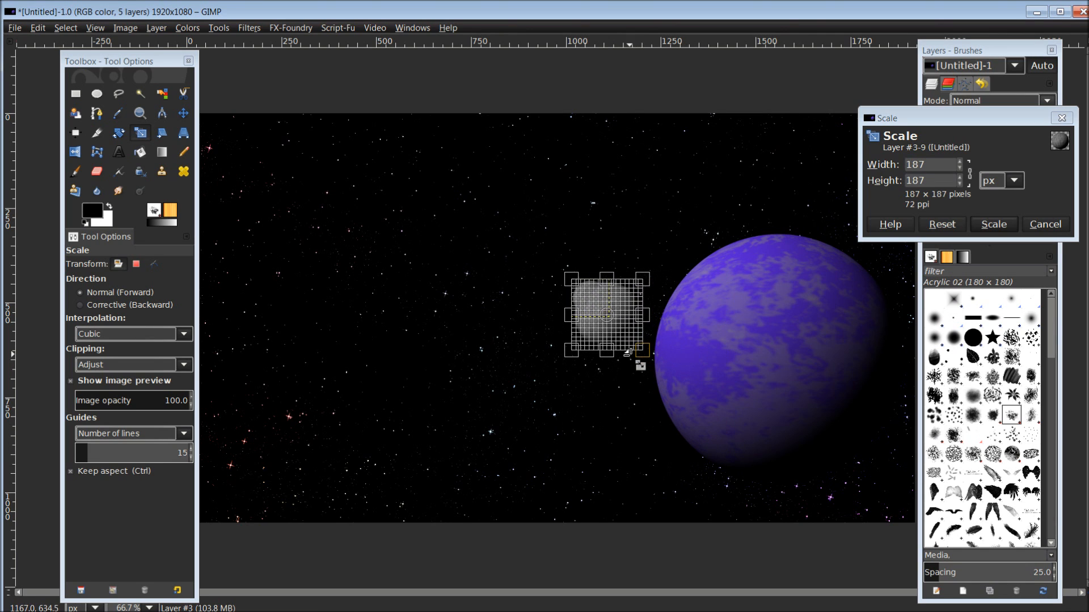
pyautogui.click(998, 225)
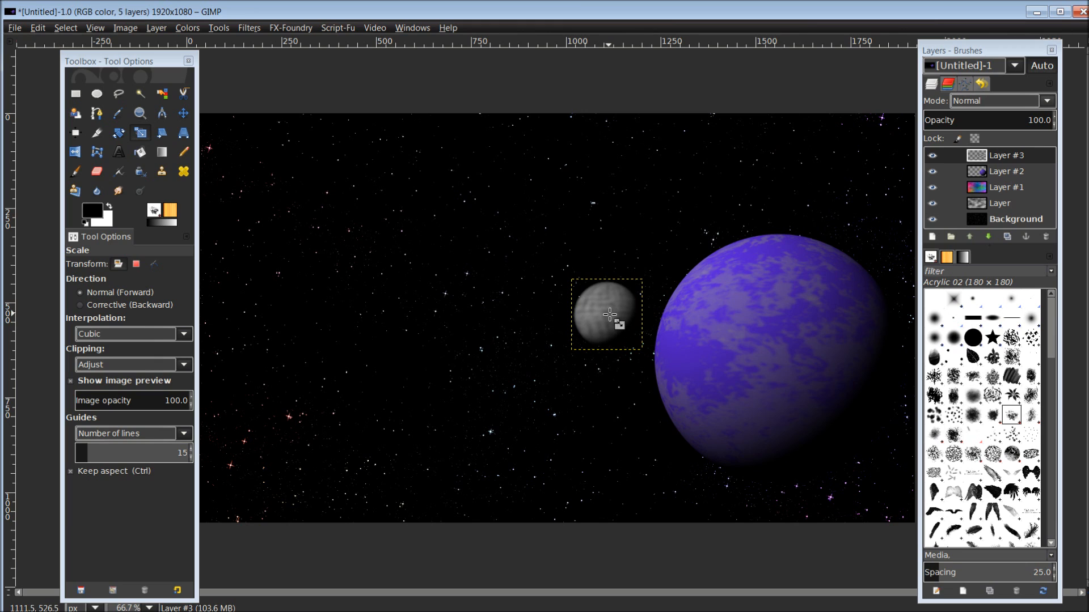
# Move the Toolbox off the canvas and open the Supernova filter for the Background layer
pyautogui.moveTo(143, 55); pyautogui.dragTo(103, 51)
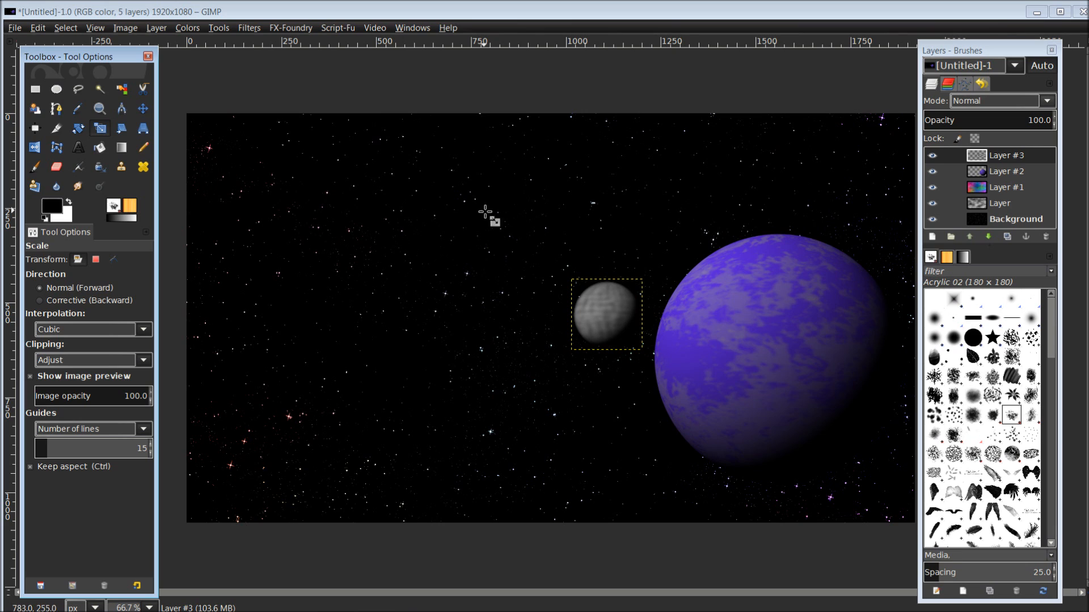
pyautogui.click(1016, 216)
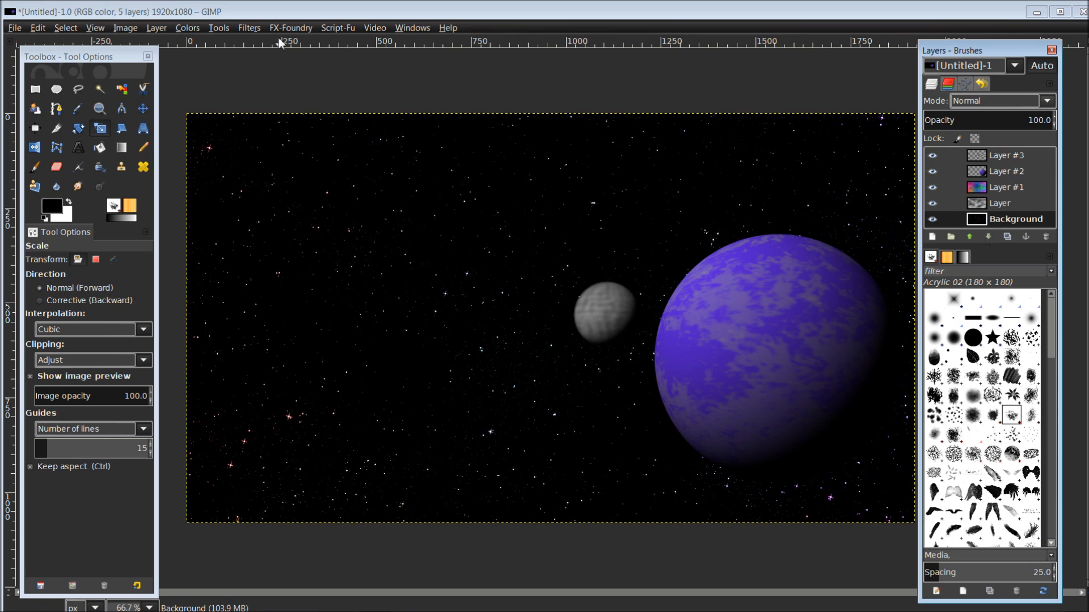
pyautogui.click(249, 28)
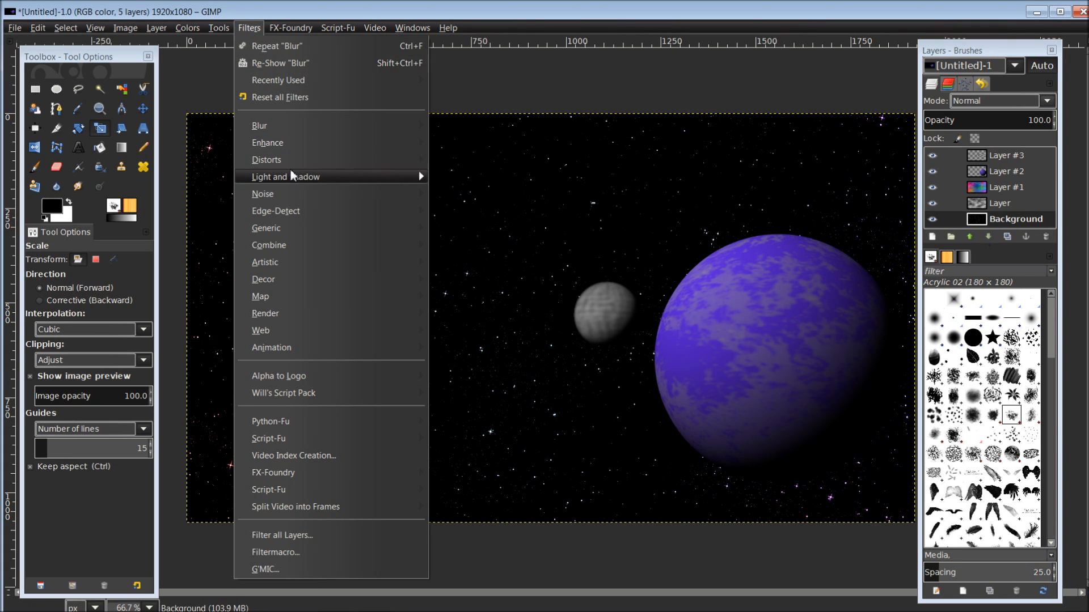
pyautogui.moveTo(298, 174)
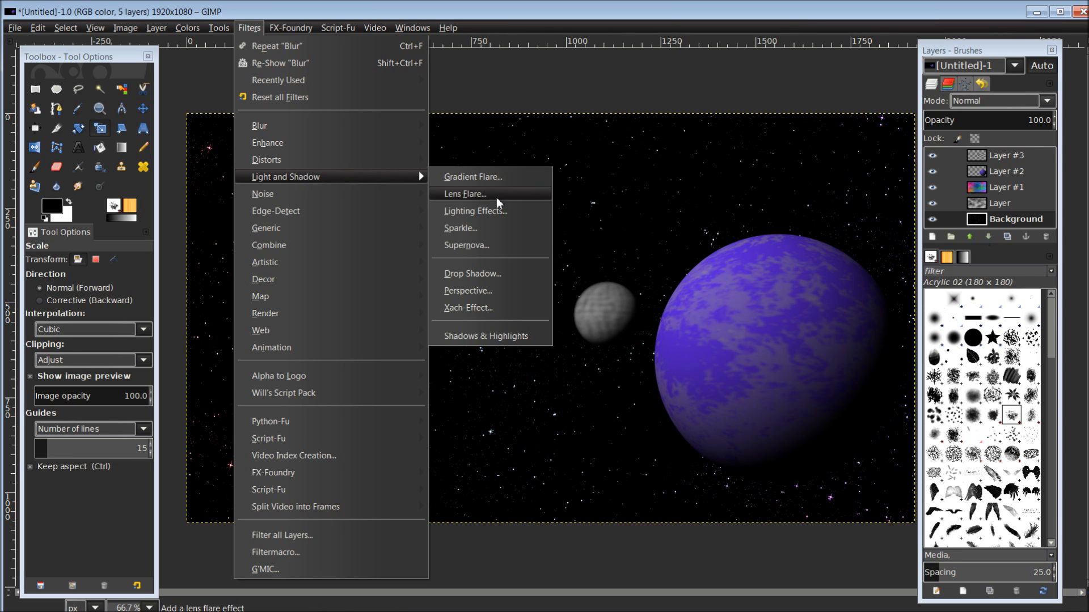
pyautogui.click(509, 242)
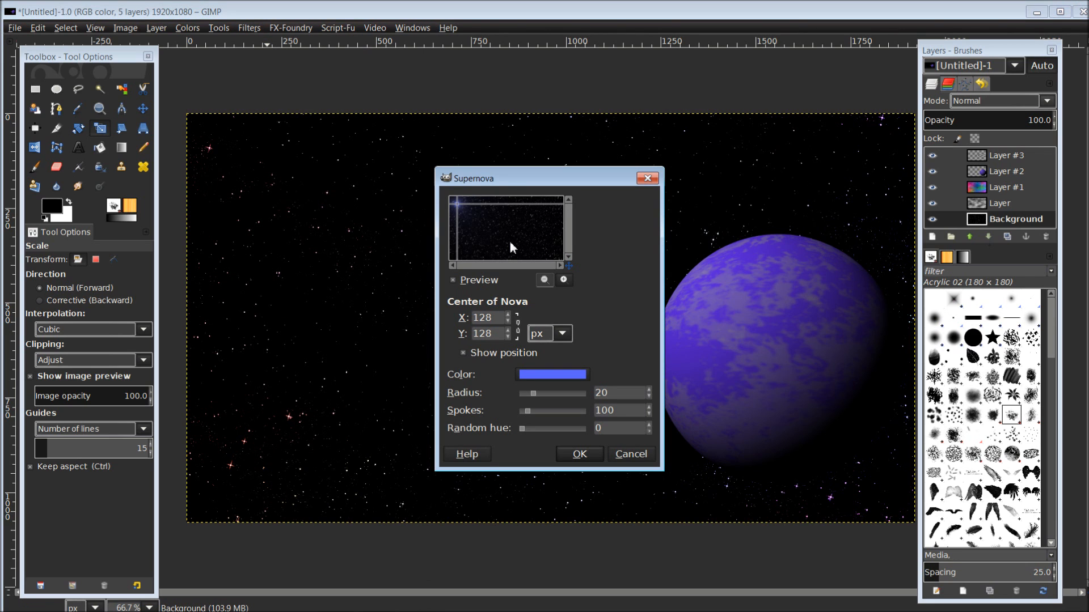
# Enlarge the Supernova preview and place the center of the nova in the sky at X 356, Y 206 px
pyautogui.moveTo(470, 181); pyautogui.dragTo(583, 211)
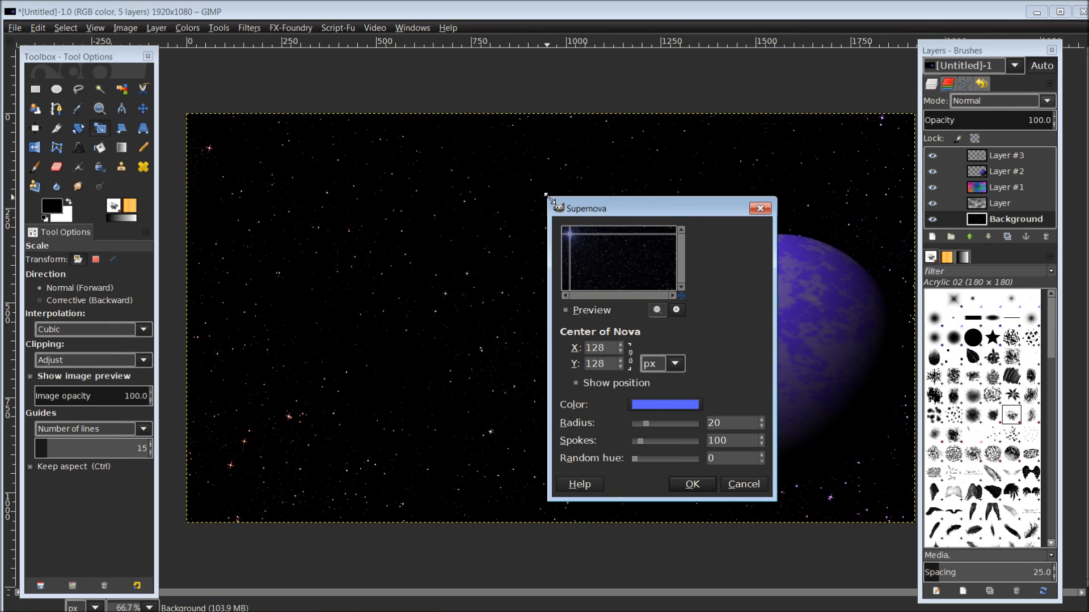
pyautogui.moveTo(547, 197); pyautogui.dragTo(284, 45)
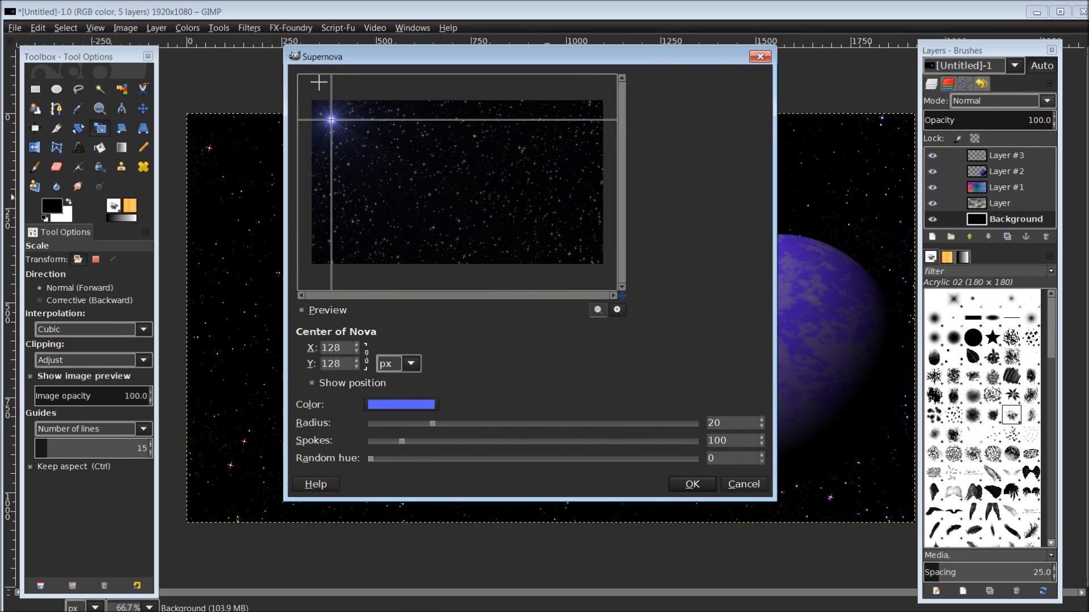
pyautogui.moveTo(548, 59); pyautogui.dragTo(579, 125)
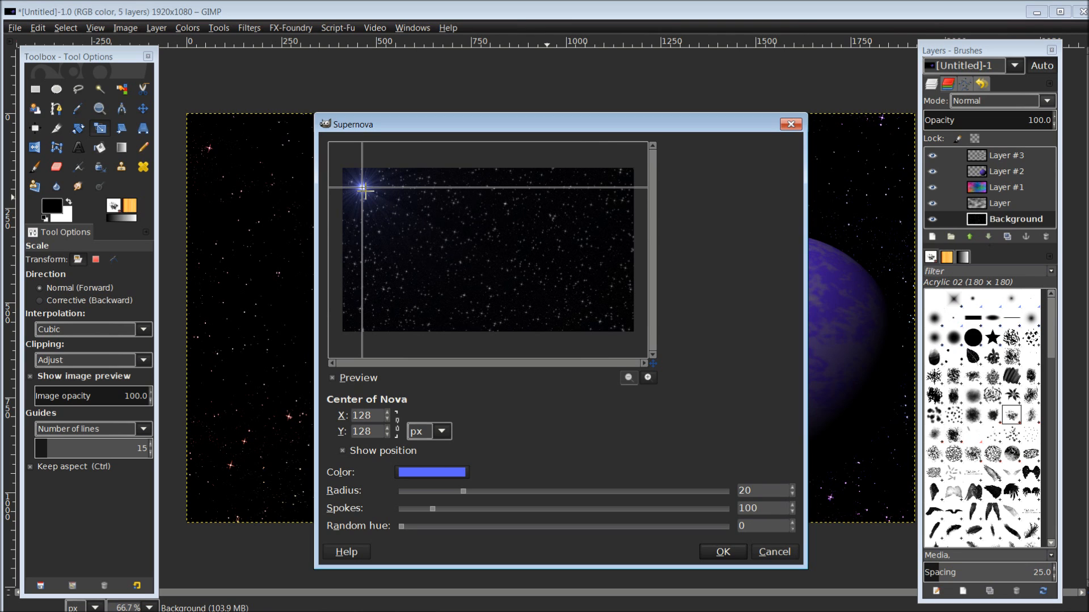
pyautogui.moveTo(365, 193); pyautogui.dragTo(396, 198)
pyautogui.moveTo(486, 124); pyautogui.dragTo(525, 58)
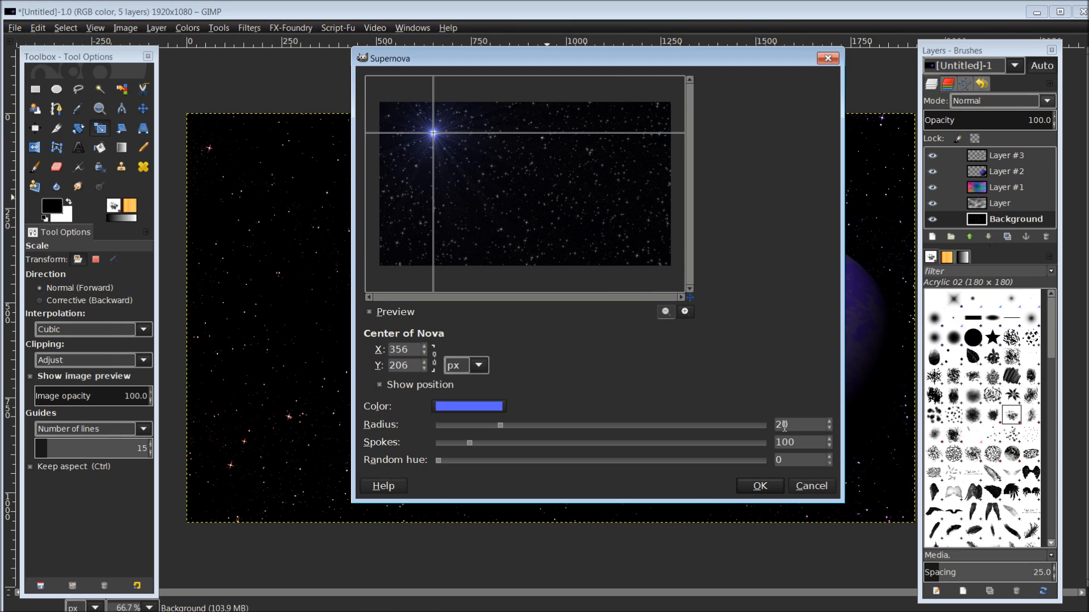
# Set the blue supernova's radius to 7 with 100 spokes and apply the filter to the Background layer
pyautogui.moveTo(792, 424); pyautogui.dragTo(772, 423)
pyautogui.write('7')
pyautogui.moveTo(495, 443); pyautogui.dragTo(469, 446)
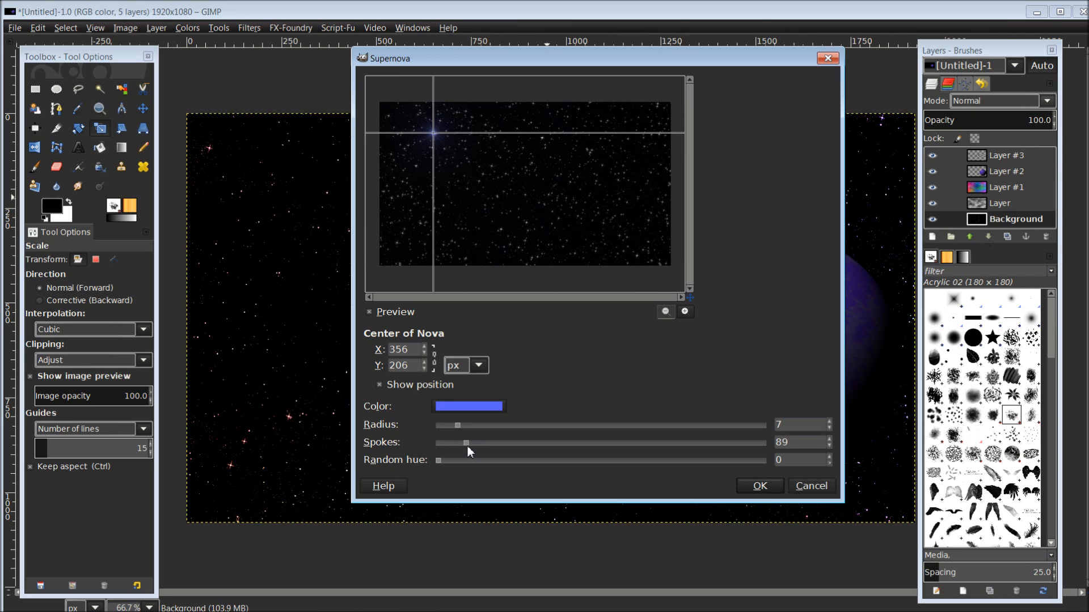
pyautogui.doubleClick(829, 439)
pyautogui.click(760, 487)
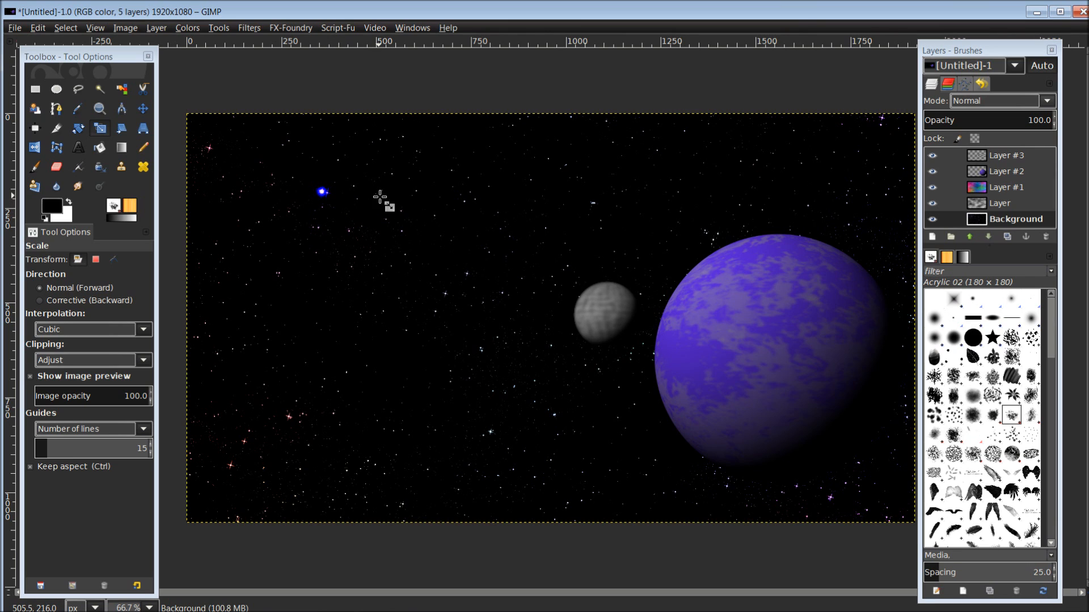
# Reopen the Supernova filter and place the center of a second nova below the blue one at X 422, Y 462 px
pyautogui.click(251, 27)
pyautogui.click(290, 64)
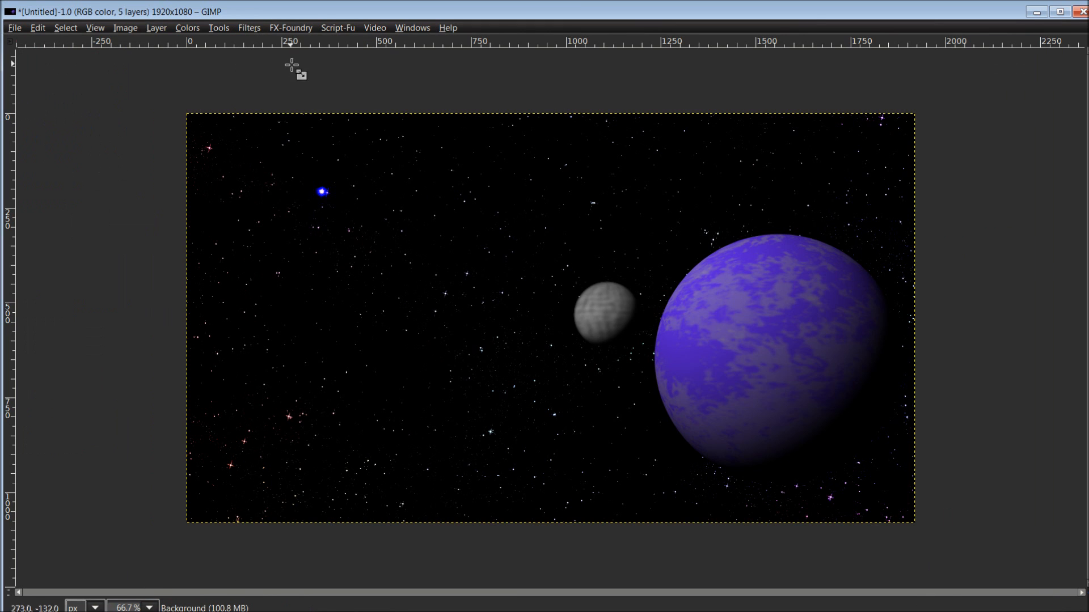
pyautogui.moveTo(553, 185); pyautogui.dragTo(595, 185)
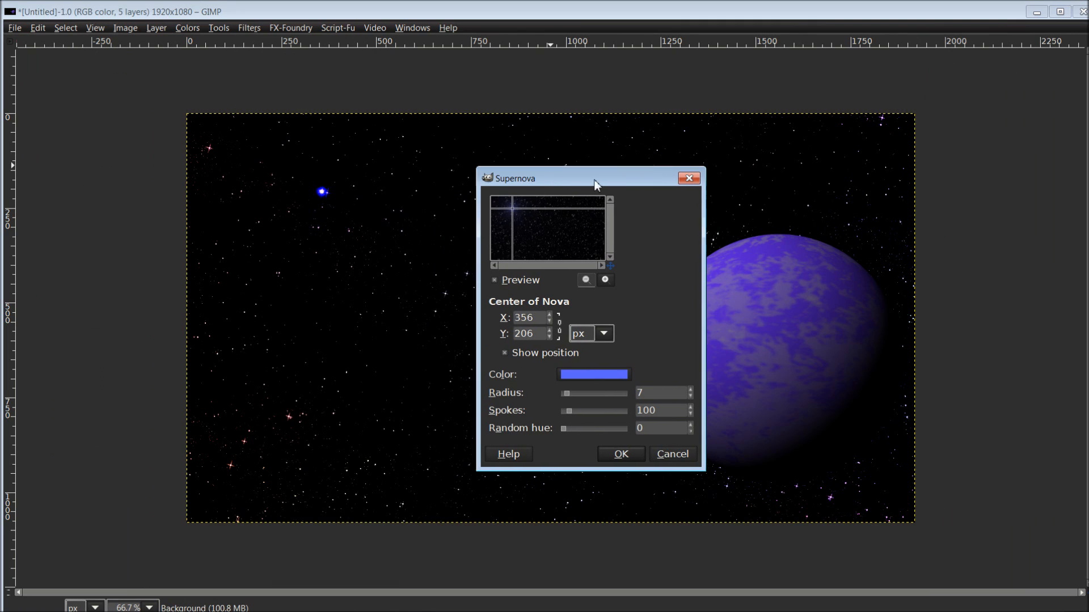
pyautogui.click(529, 228)
pyautogui.moveTo(529, 228); pyautogui.dragTo(515, 224)
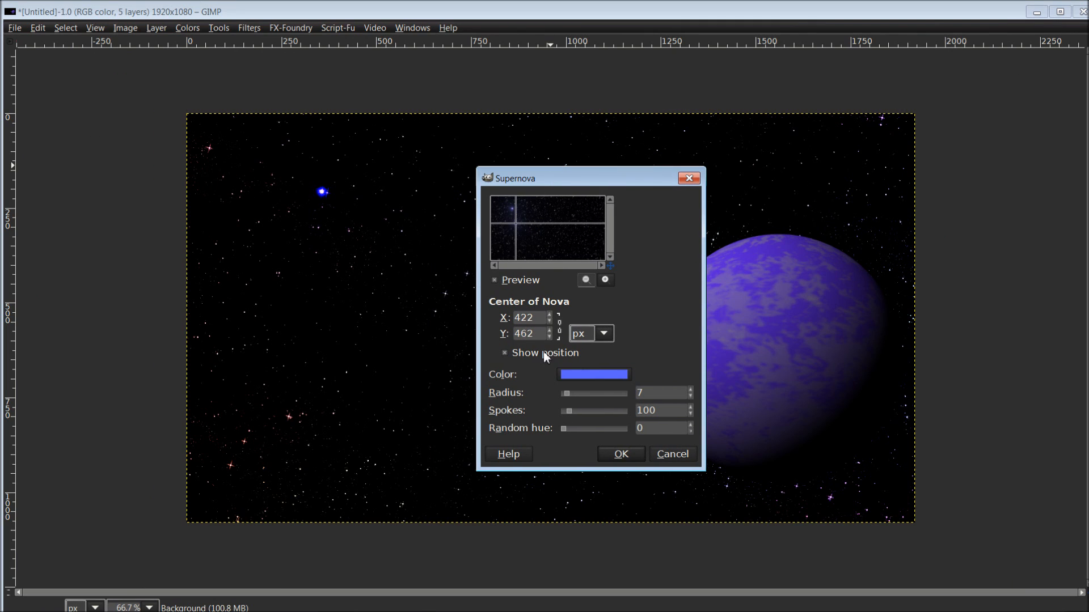
# Change the second nova's color to a bright, saturated red
pyautogui.click(591, 376)
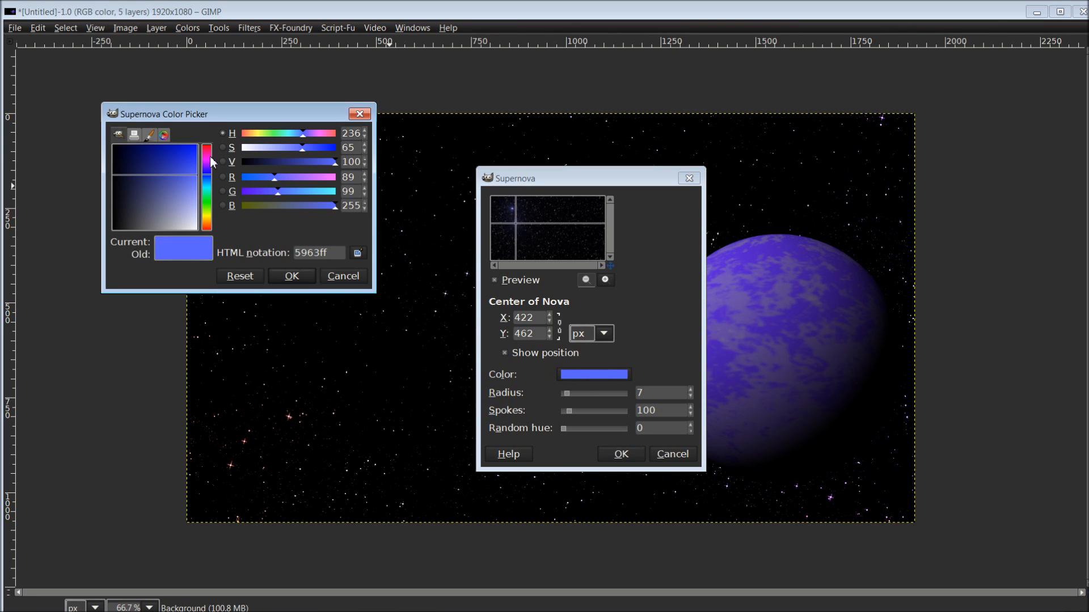
pyautogui.click(204, 229)
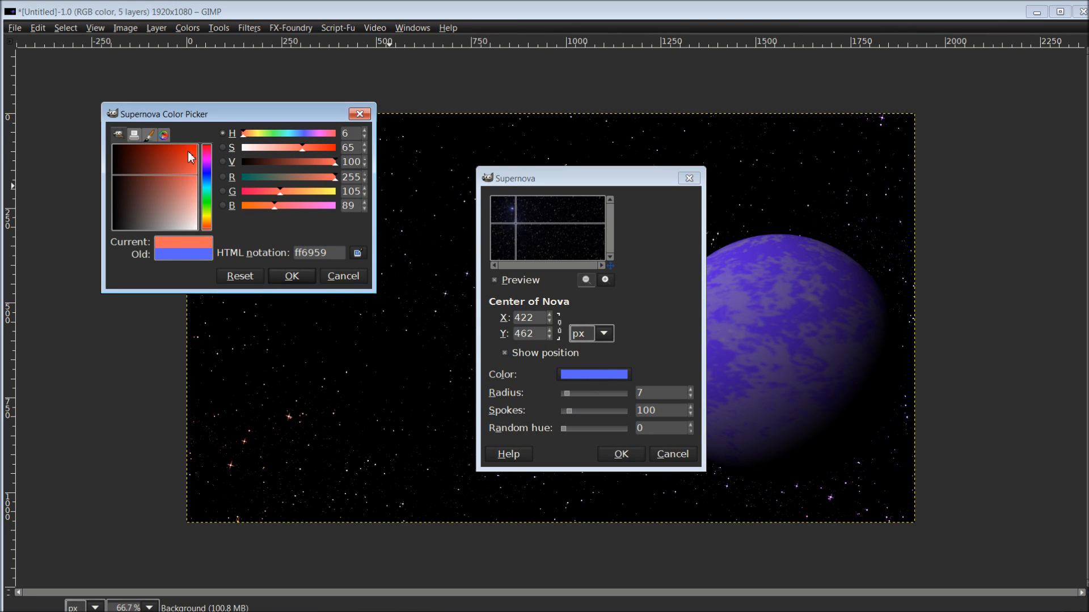
pyautogui.moveTo(194, 169)
pyautogui.mouseDown()
pyautogui.moveTo(191, 148)
pyautogui.moveTo(193, 158)
pyautogui.mouseUp()
pyautogui.click(291, 276)
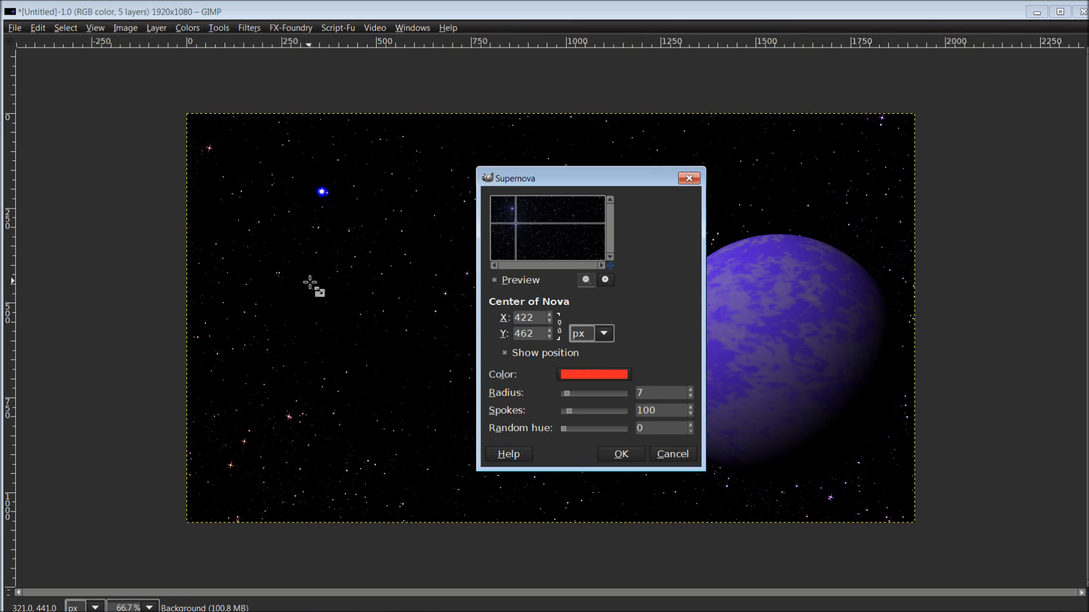
# Lower the red nova's radius by three increments, apply it, and move the Layers - Brushes dock clear of the canvas
pyautogui.click(691, 397)
pyautogui.click(691, 397)
pyautogui.click(690, 397)
pyautogui.click(621, 454)
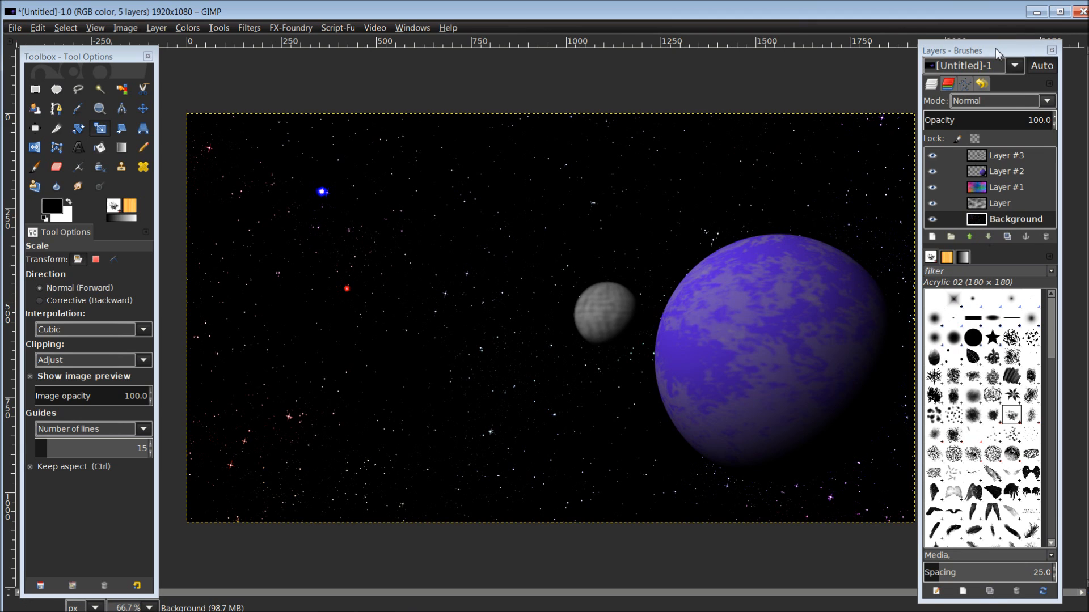
pyautogui.moveTo(999, 49); pyautogui.dragTo(1017, 43)
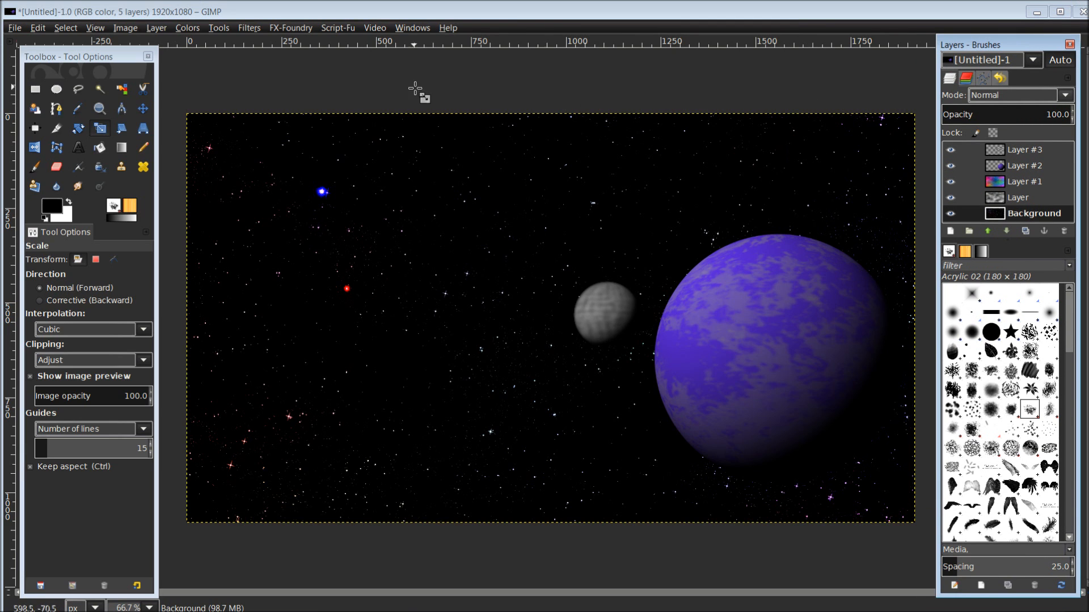